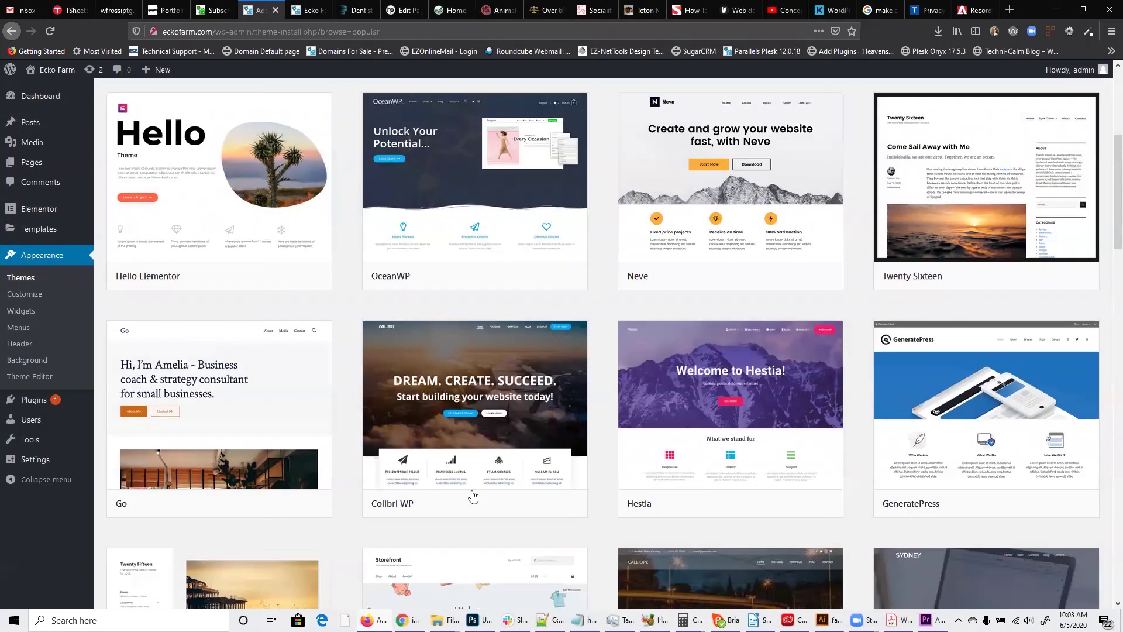
- Browse the popular WordPress themes available for installation
scroll(605, 346, down, 5)
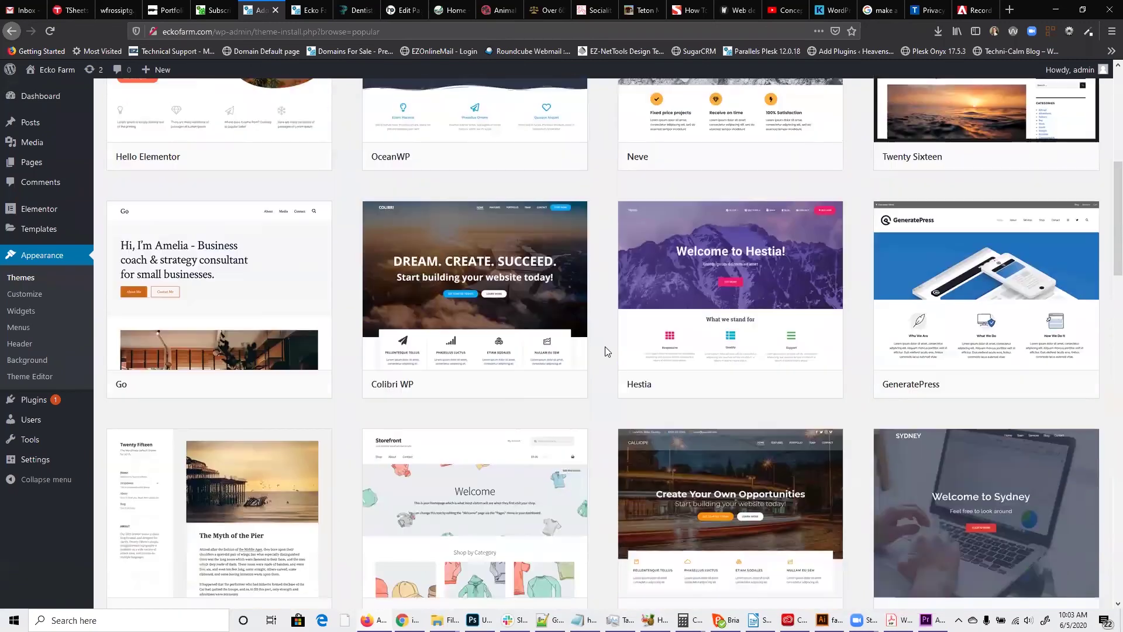
scroll(605, 347, down, 7)
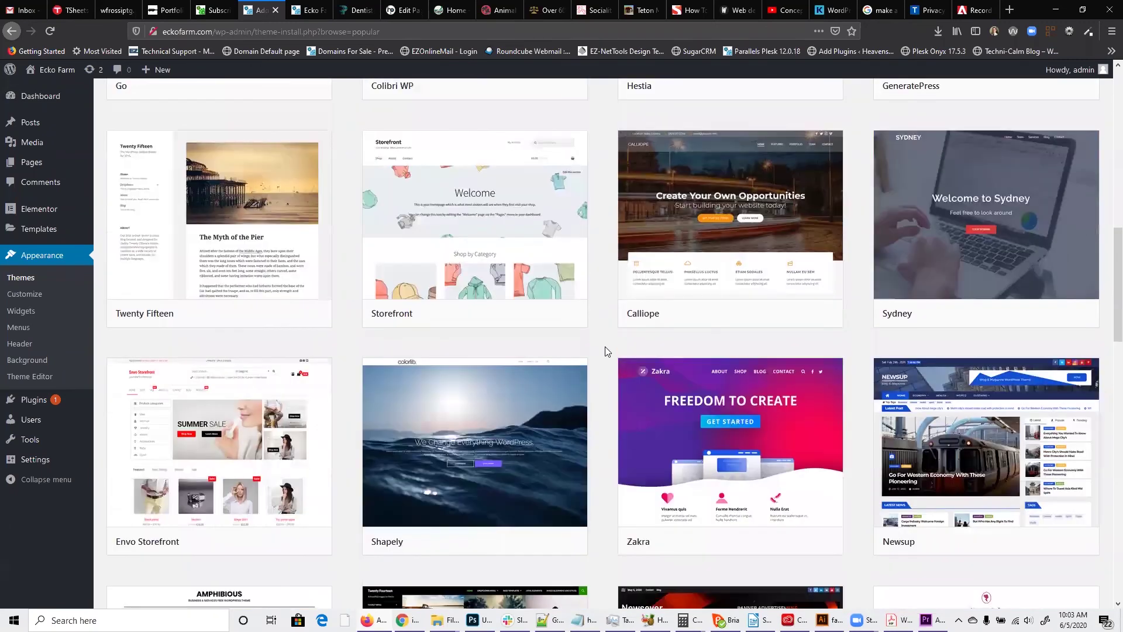
scroll(605, 351, down, 2)
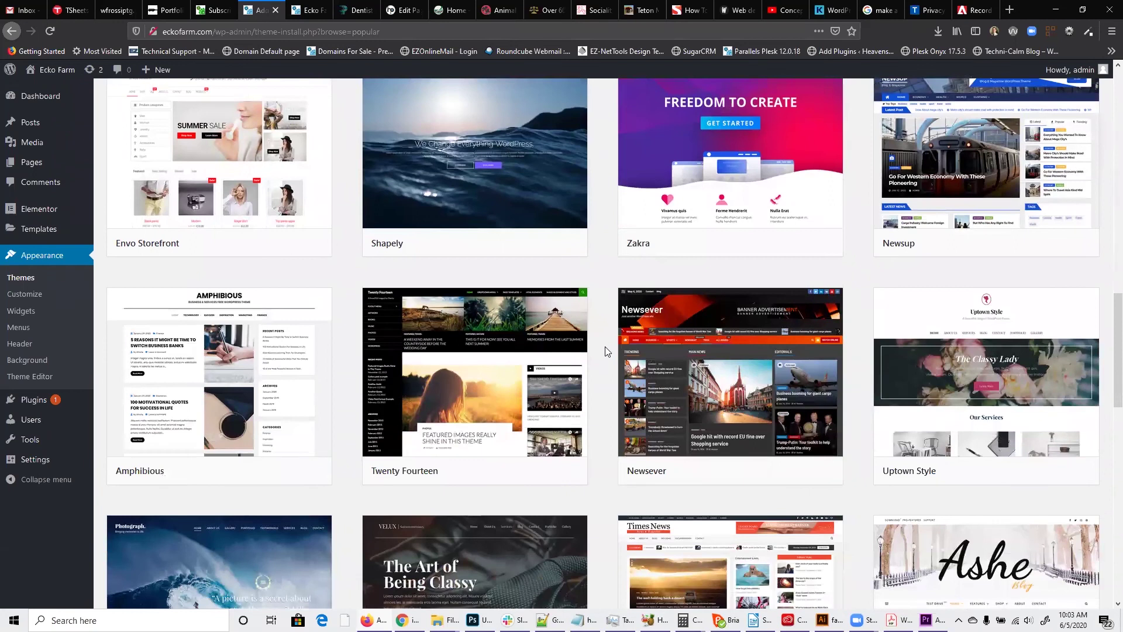
scroll(605, 350, down, 8)
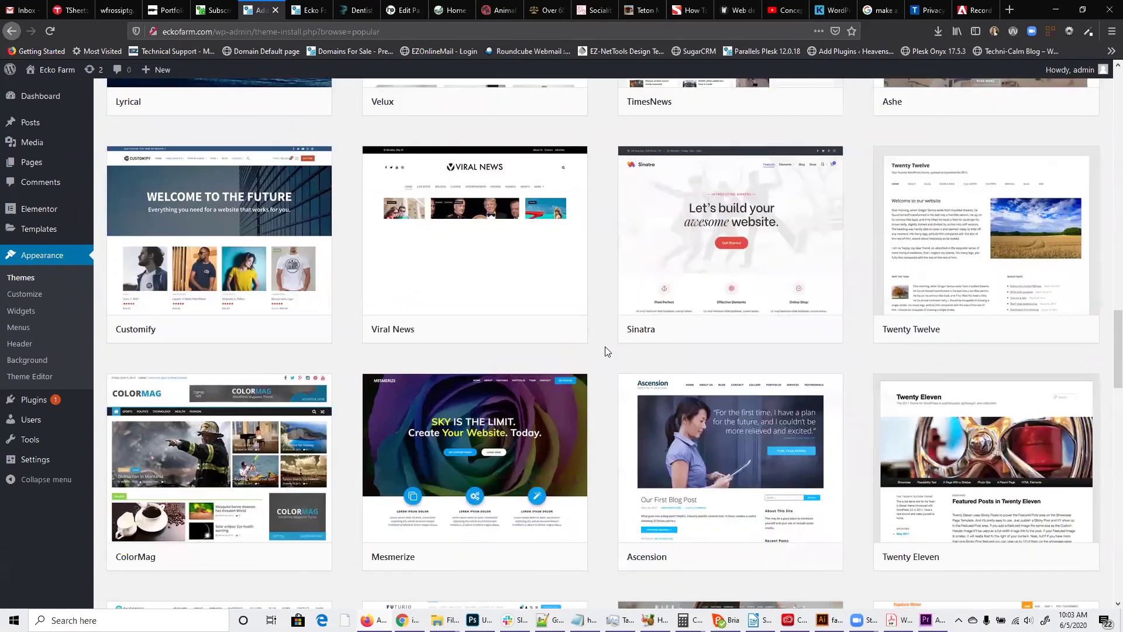
mouse_move(410, 514)
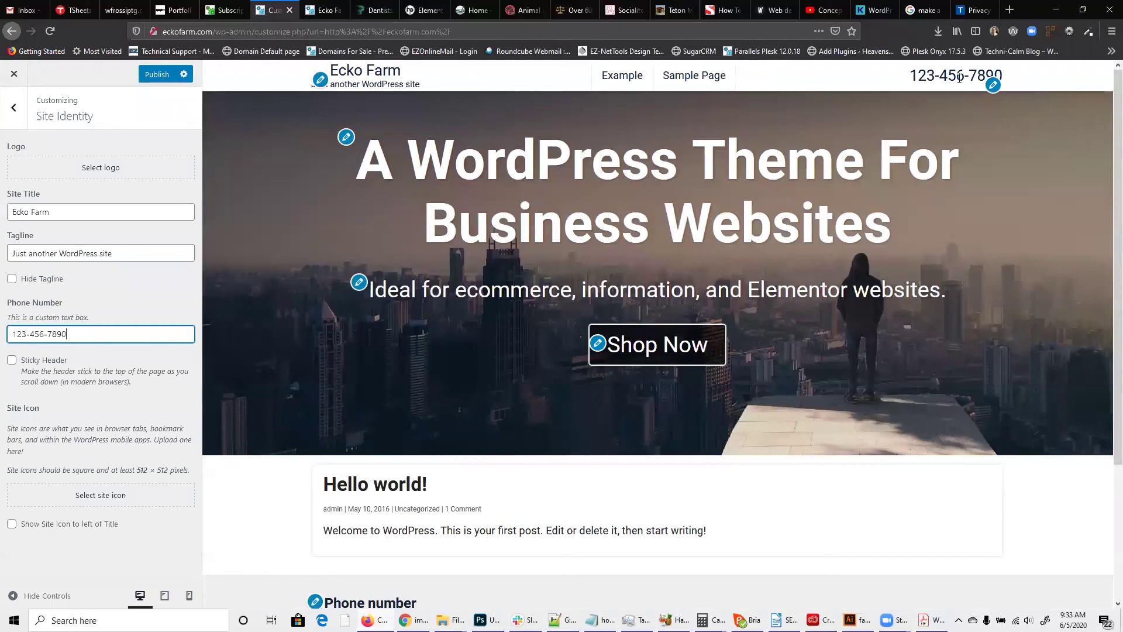
- Publish the Site Identity changes with the custom phone number for the Ecko Farm header
click(156, 74)
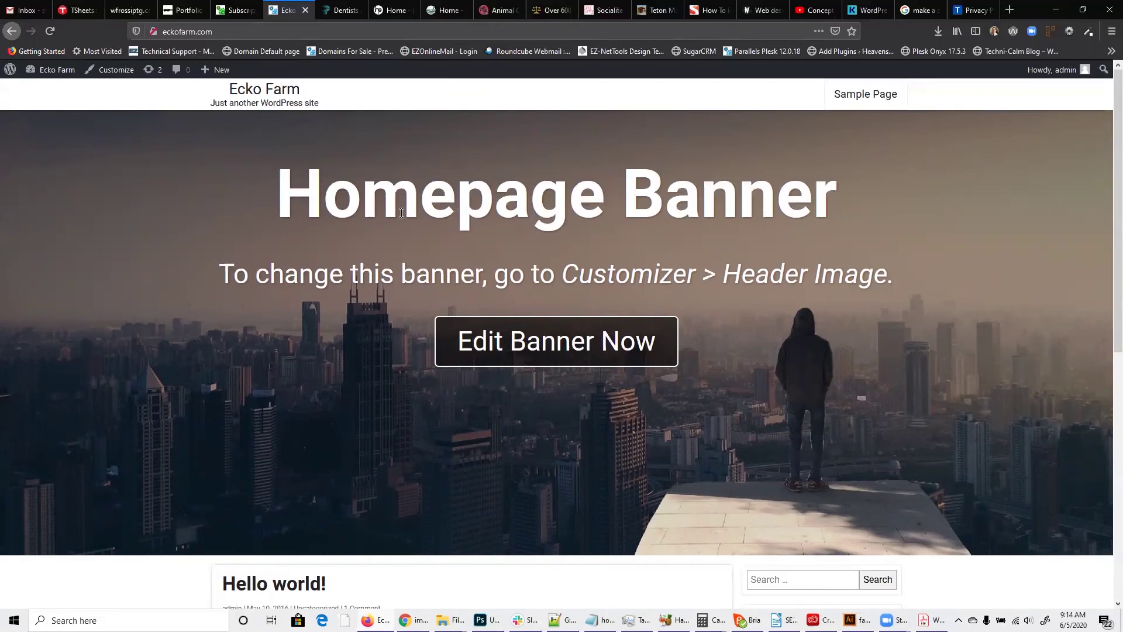
- Examine the Portneuf Valley Dental, Harrington Productions and Rocky Mountain Pharmacy home pages as example websites
click(332, 9)
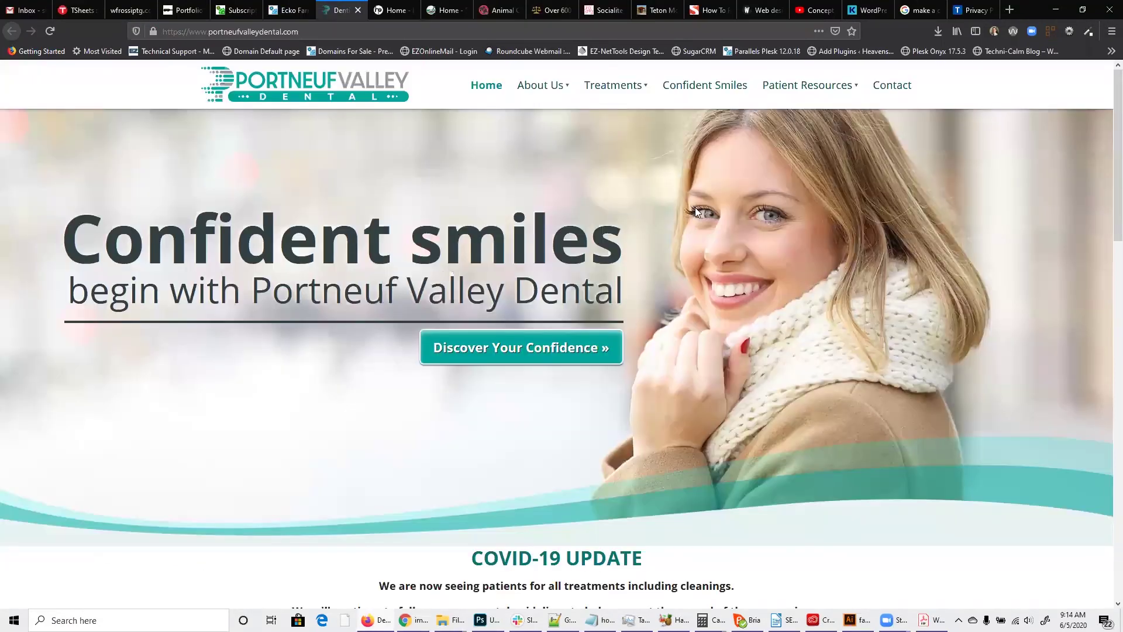
scroll(614, 236, down, 4)
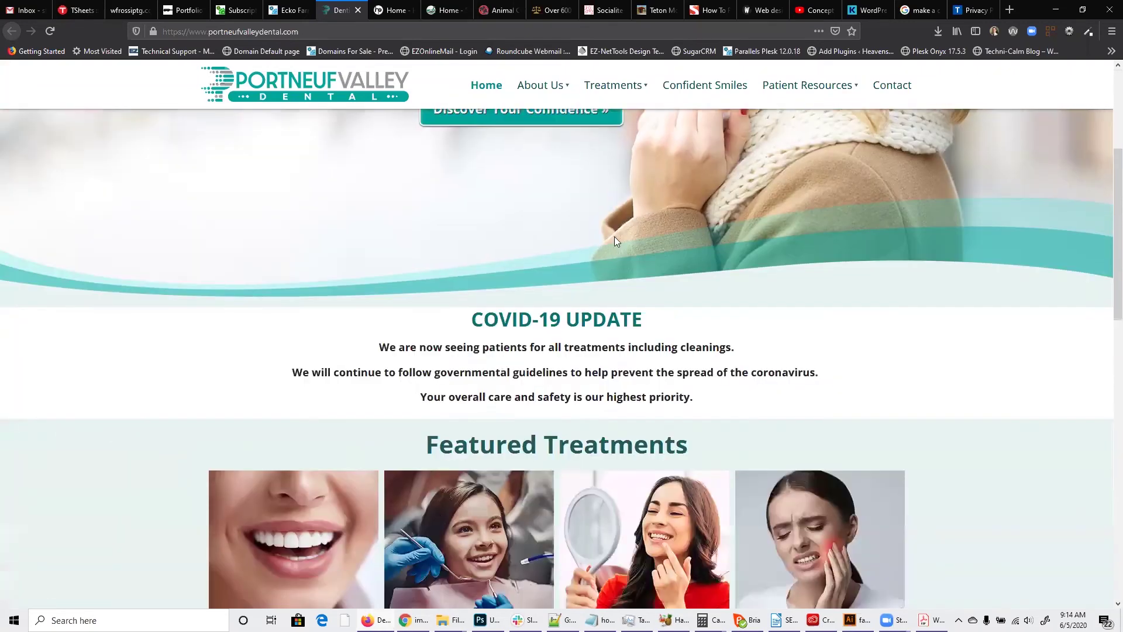
scroll(614, 236, up, 4)
click(393, 10)
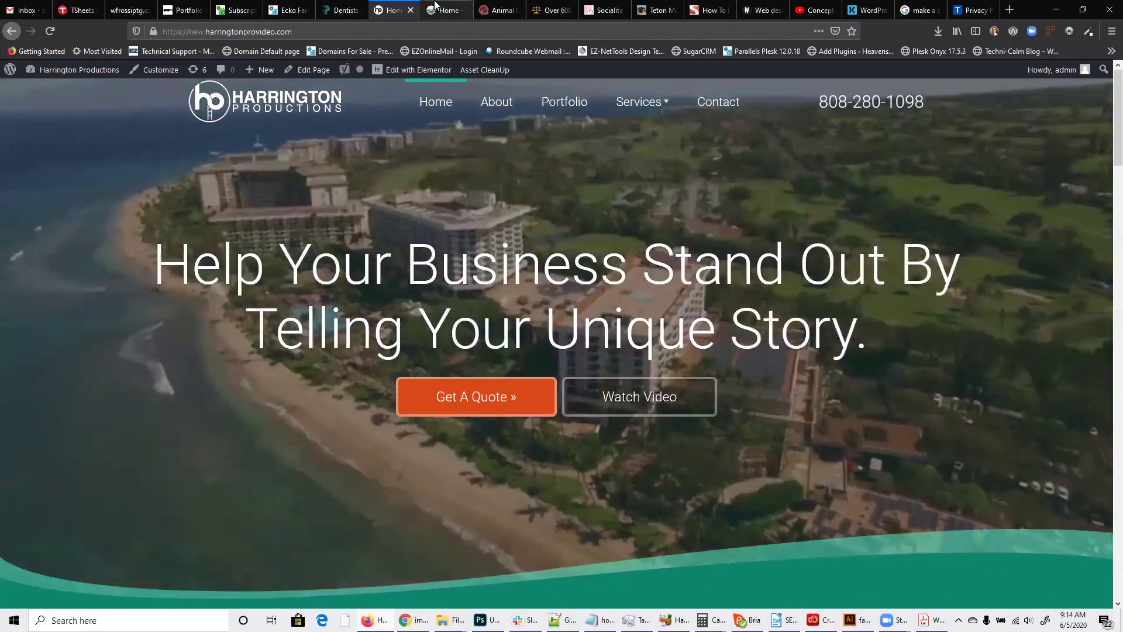
click(443, 10)
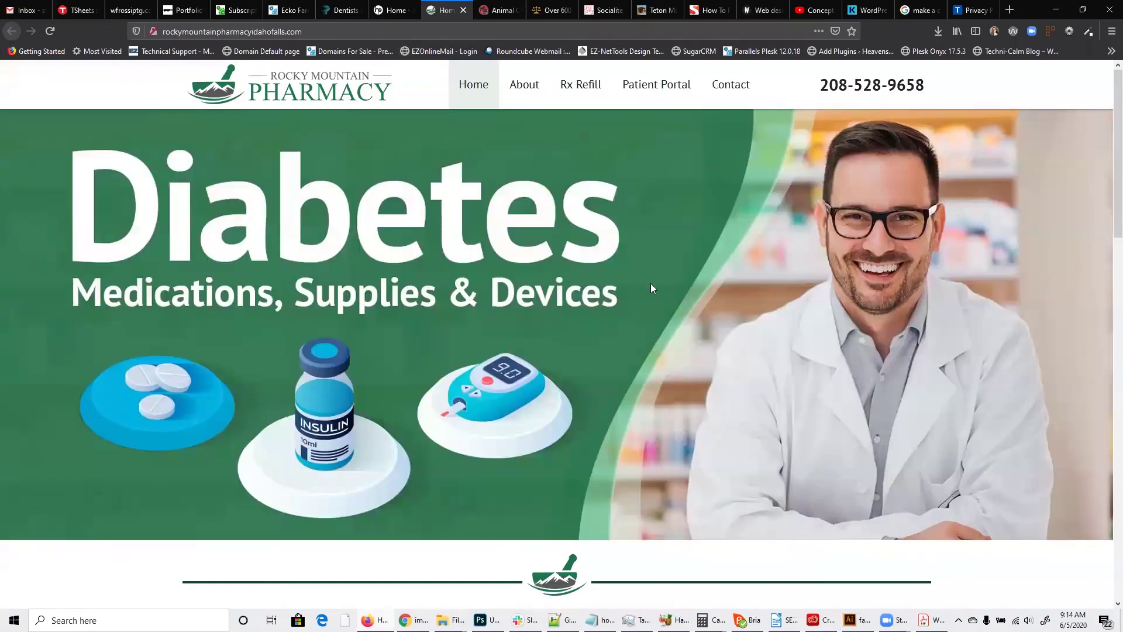
scroll(588, 335, down, 12)
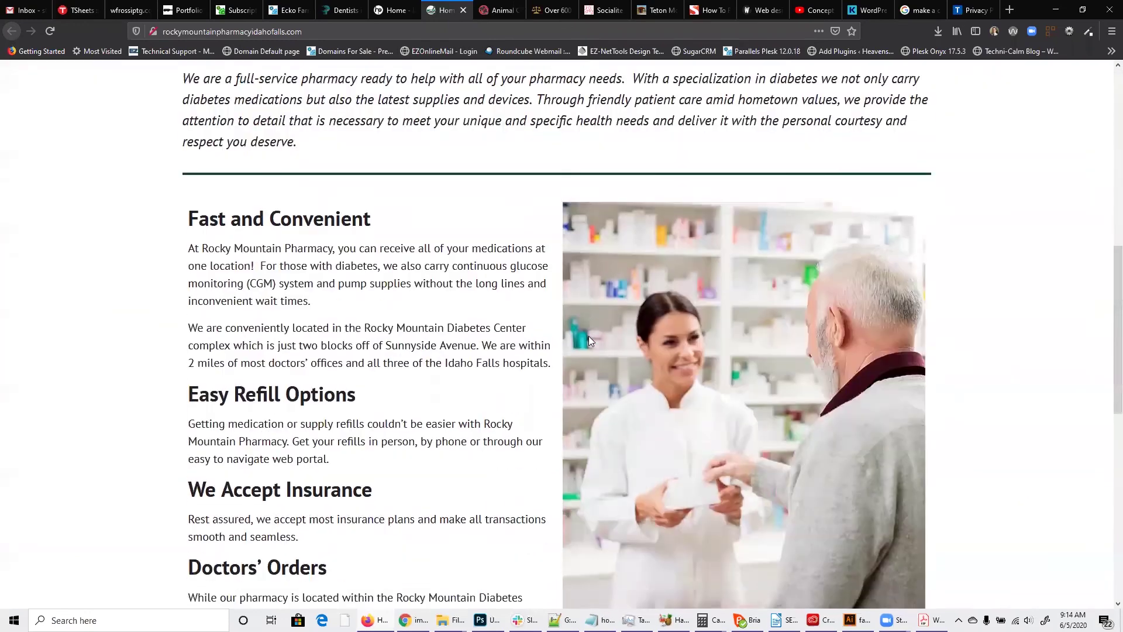
scroll(588, 336, up, 5)
scroll(588, 335, up, 7)
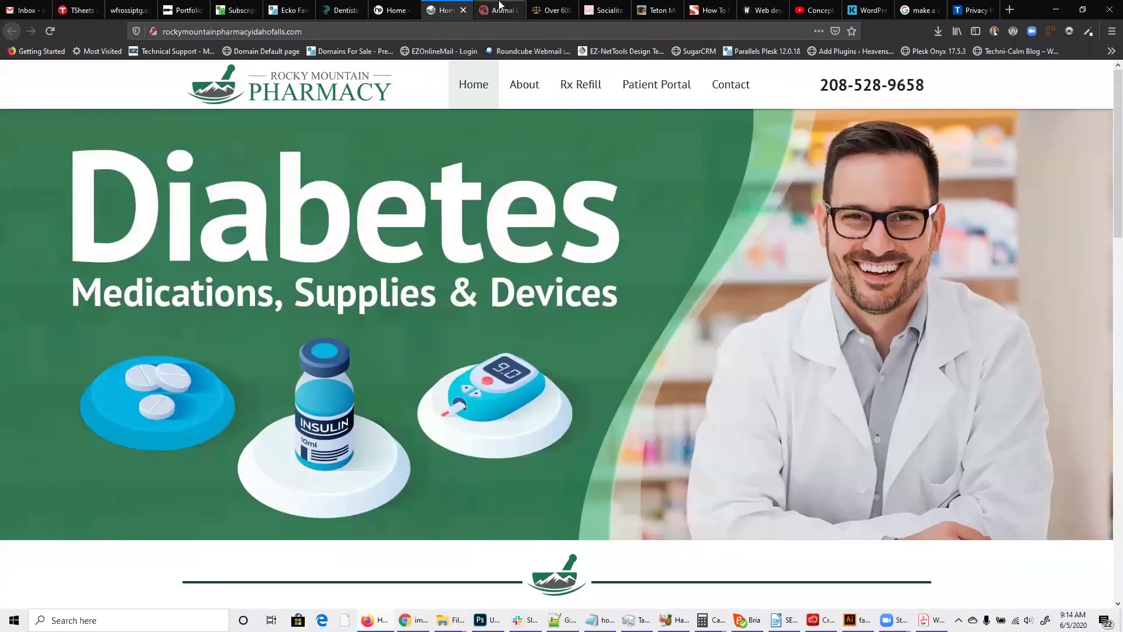
- Examine the Animal Control Products and Premium Legal Domain Names home pages as further example websites
key(ctrl+Tab)
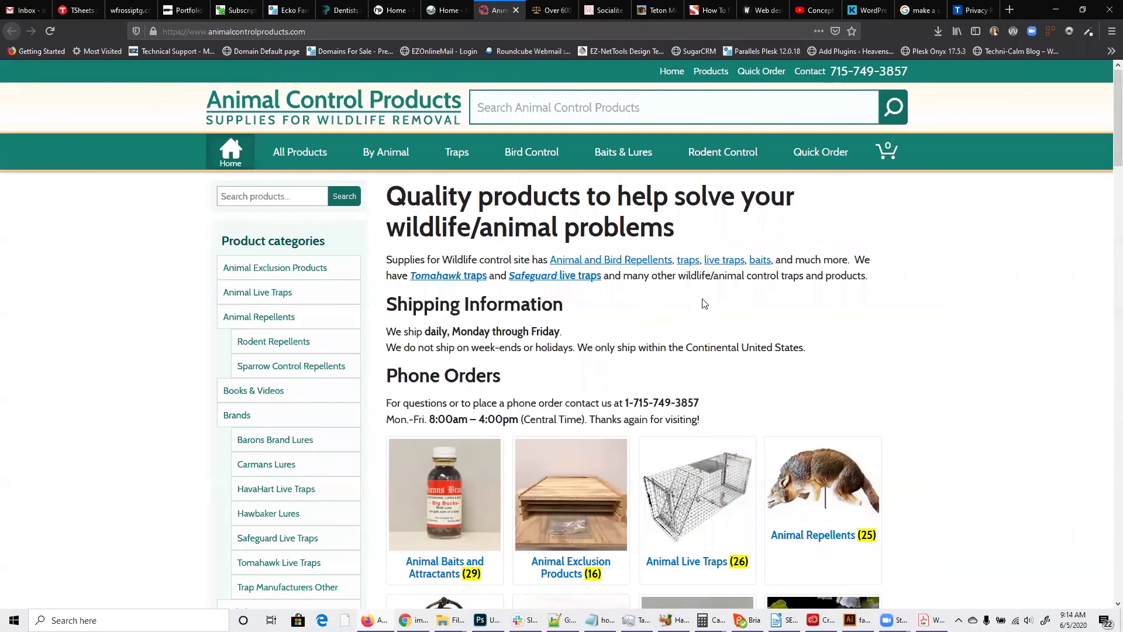
scroll(760, 301, down, 12)
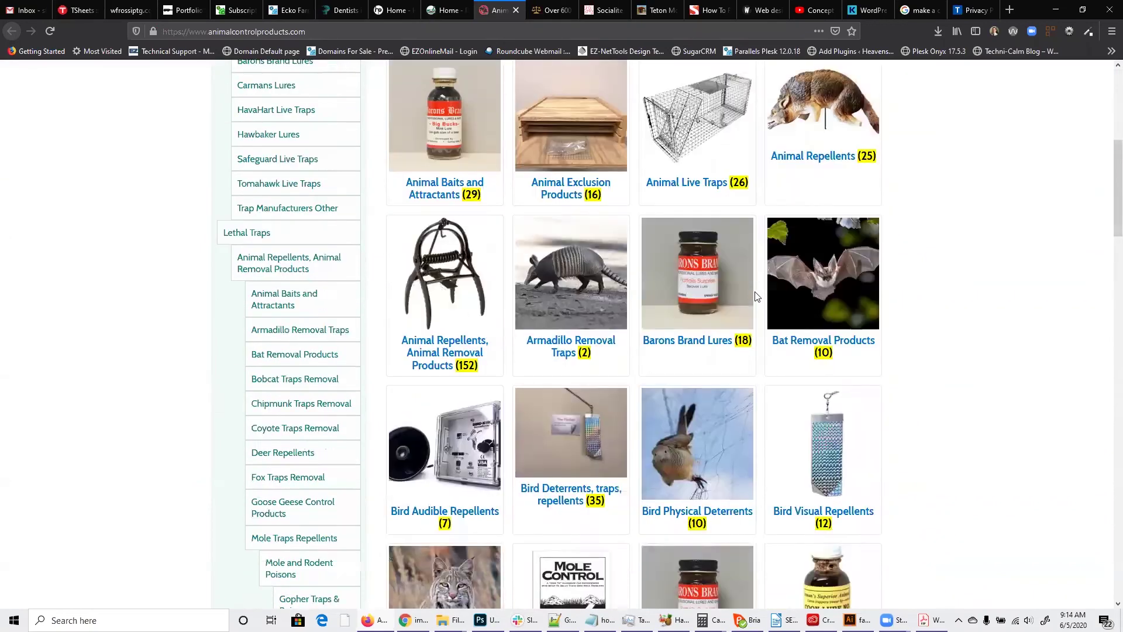
scroll(754, 297, up, 12)
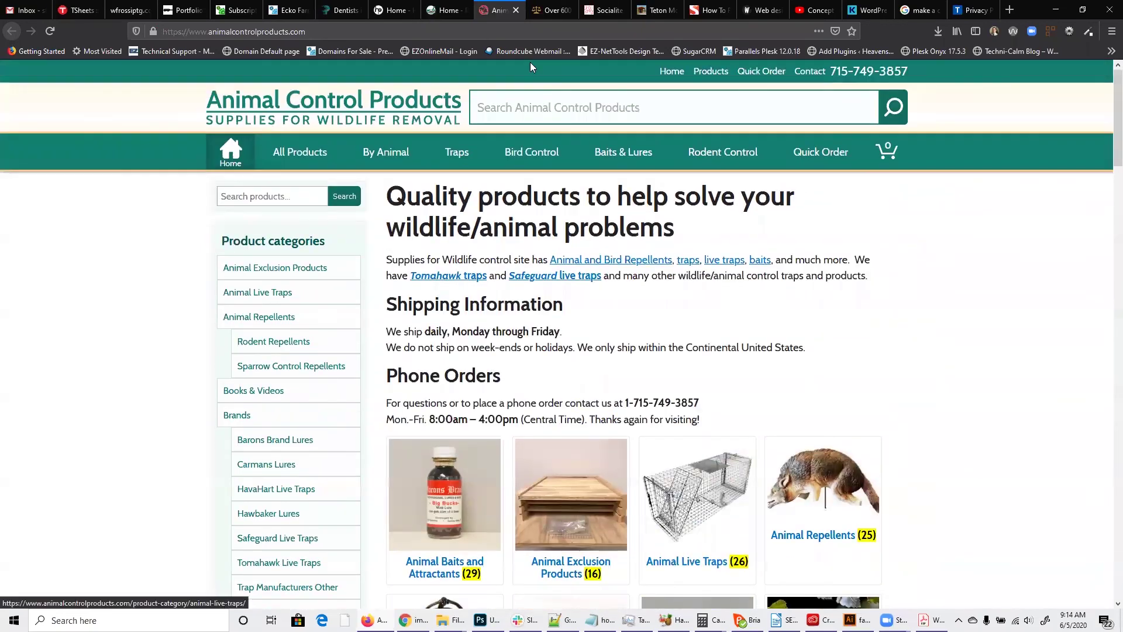
click(539, 5)
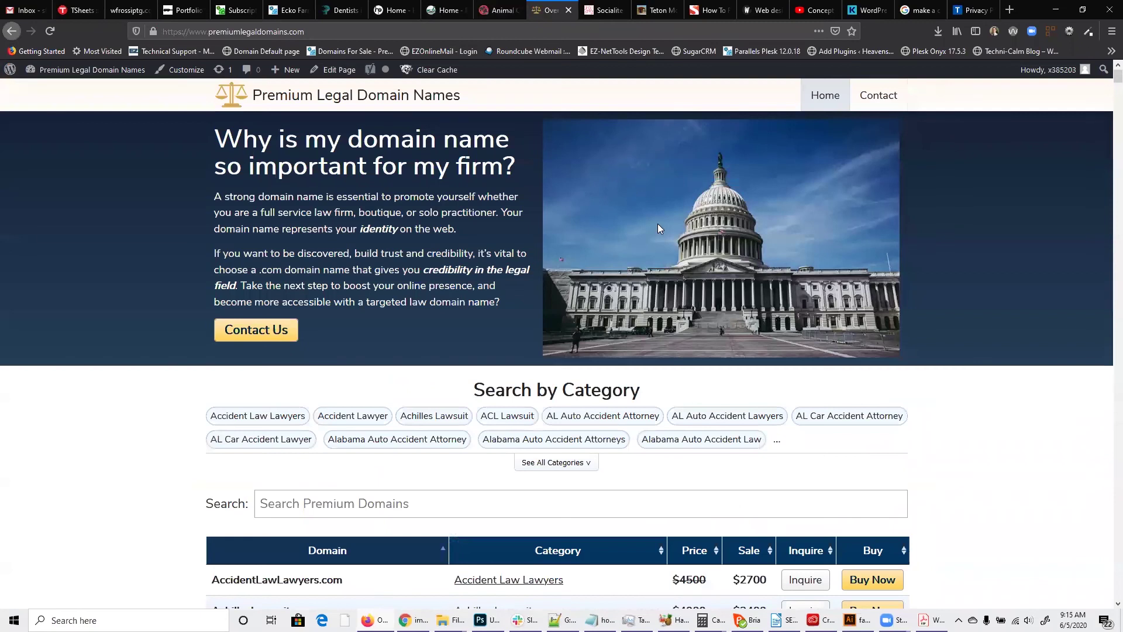
scroll(655, 225, down, 7)
scroll(655, 234, up, 4)
scroll(654, 235, up, 3)
- Examine the Socialite Boutique and Teton Mountain Ranch home pages, including their banners and content sections
click(598, 5)
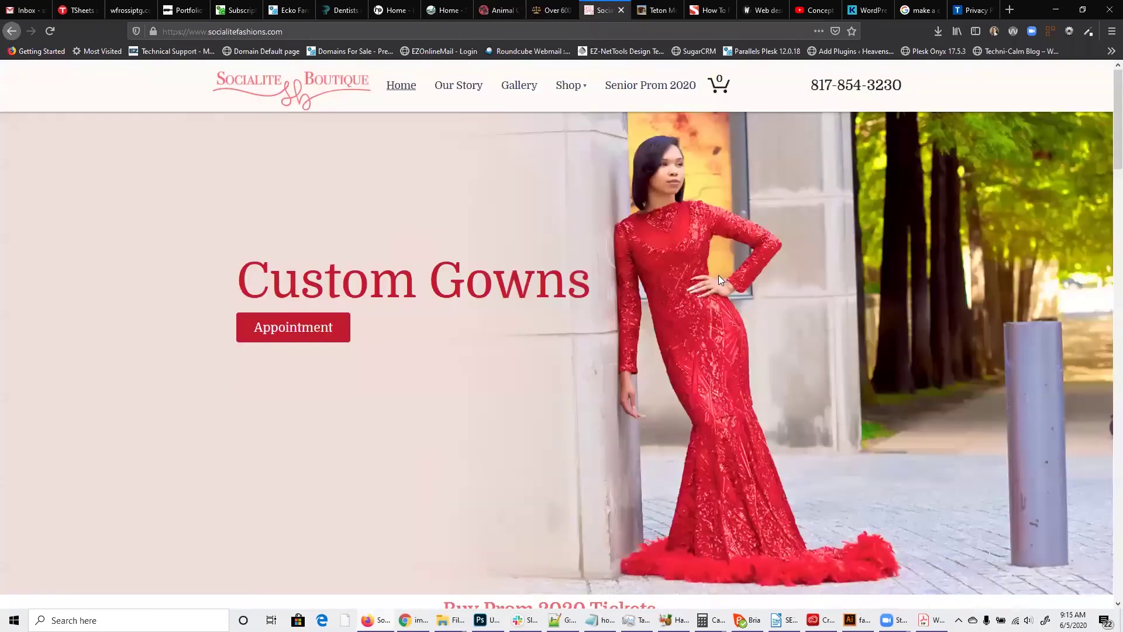
scroll(718, 279, down, 15)
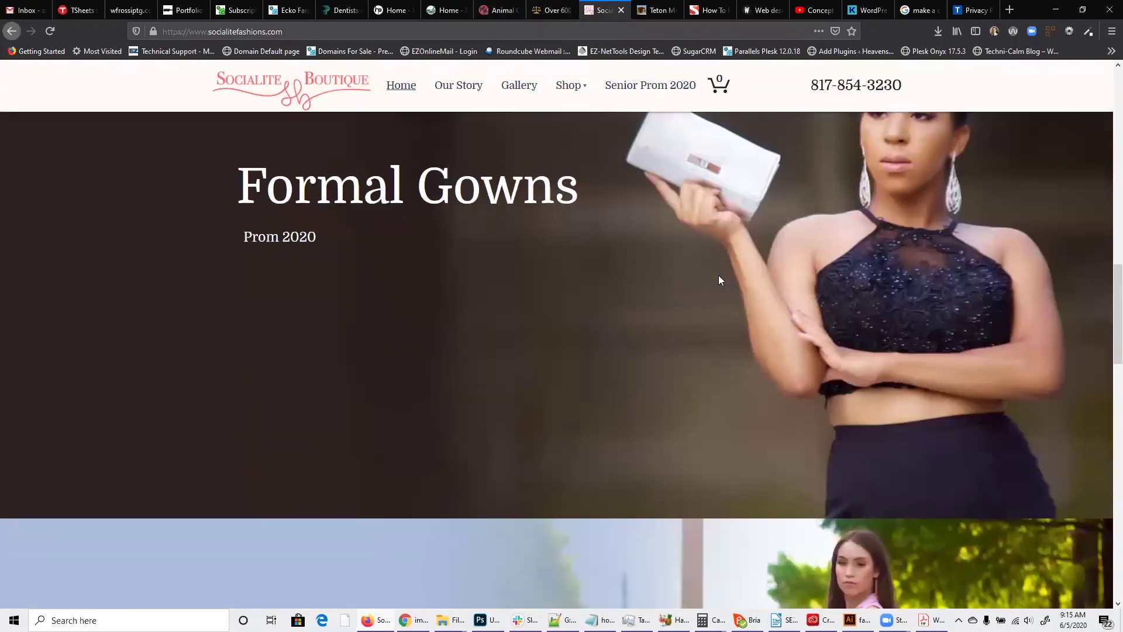
scroll(719, 280, up, 15)
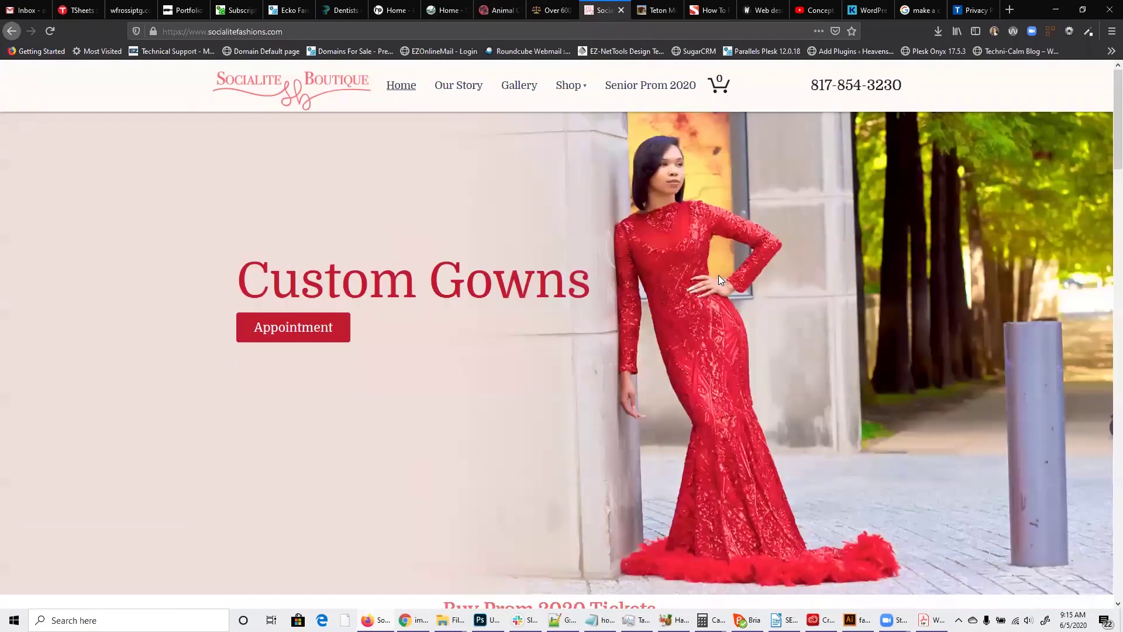
click(652, 10)
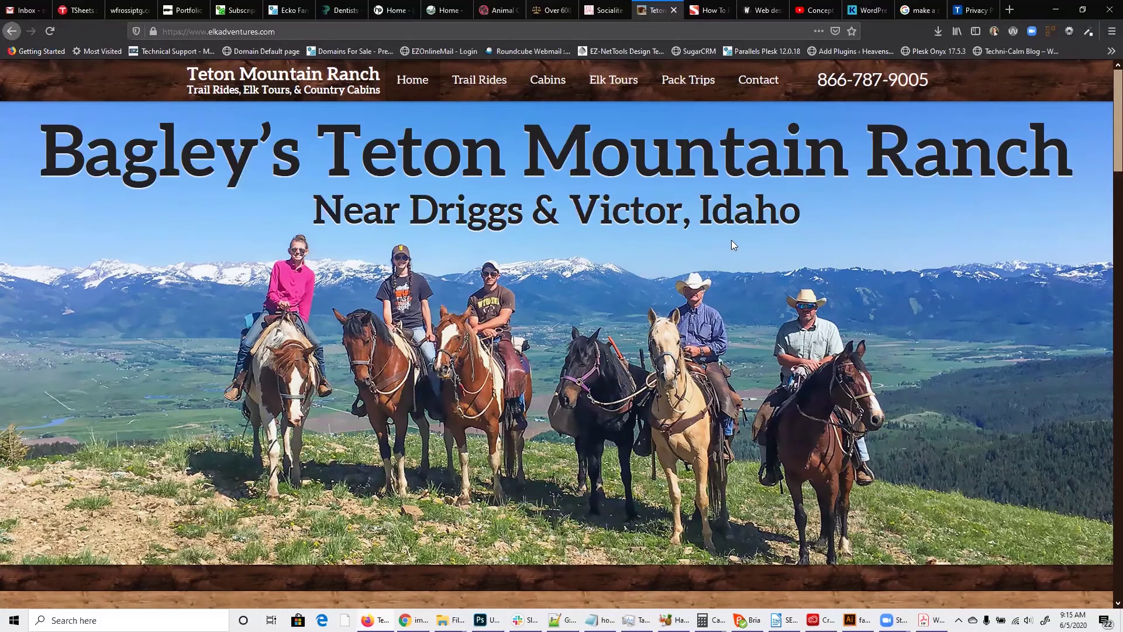
scroll(718, 245, down, 12)
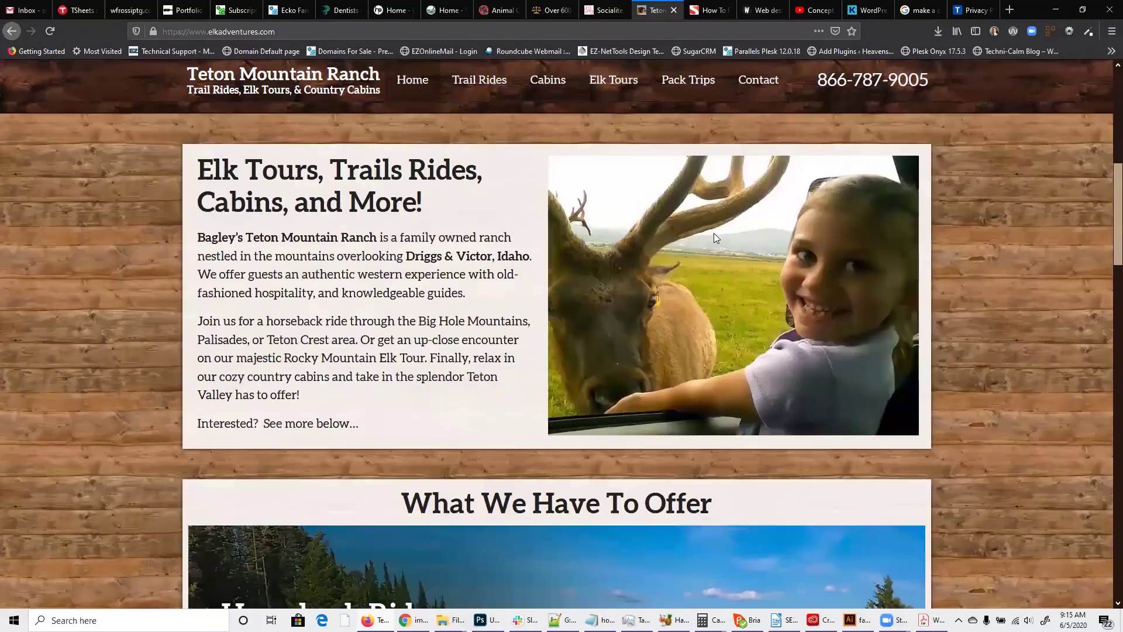
scroll(713, 233, down, 9)
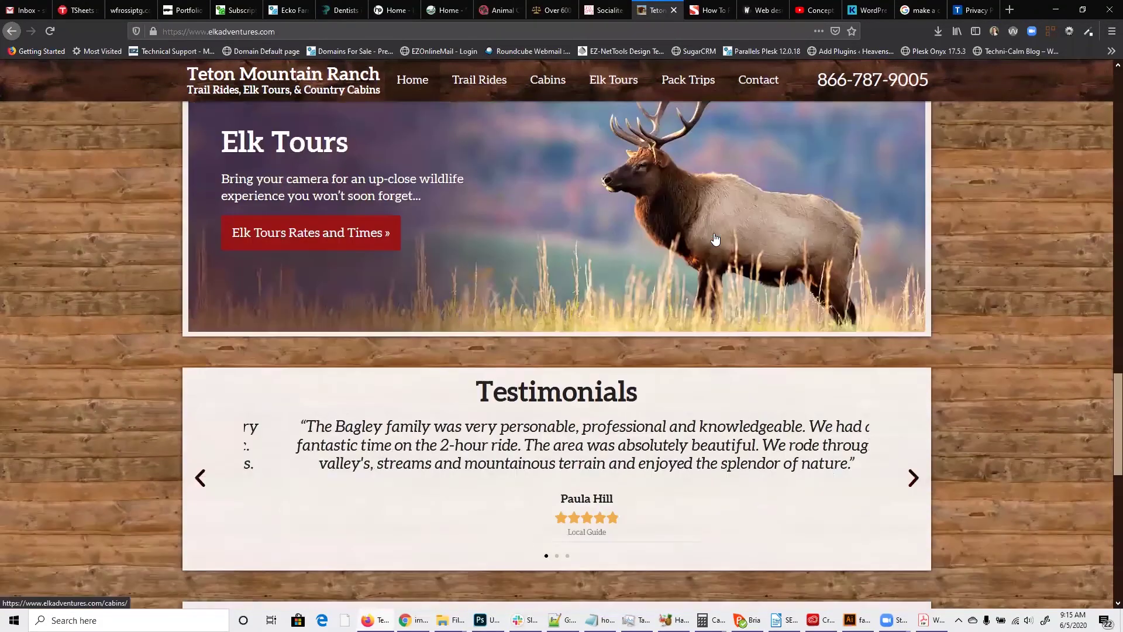
scroll(714, 233, up, 9)
scroll(714, 233, up, 10)
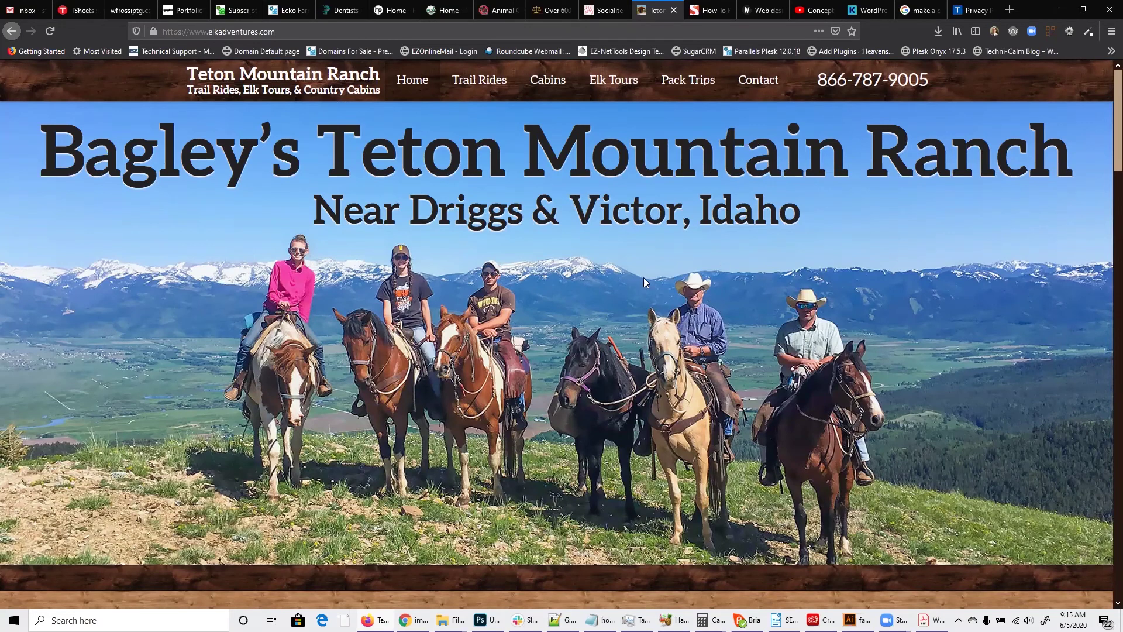
- Return to the Ecko Farm site and open its Header Media settings in the customizer
click(342, 7)
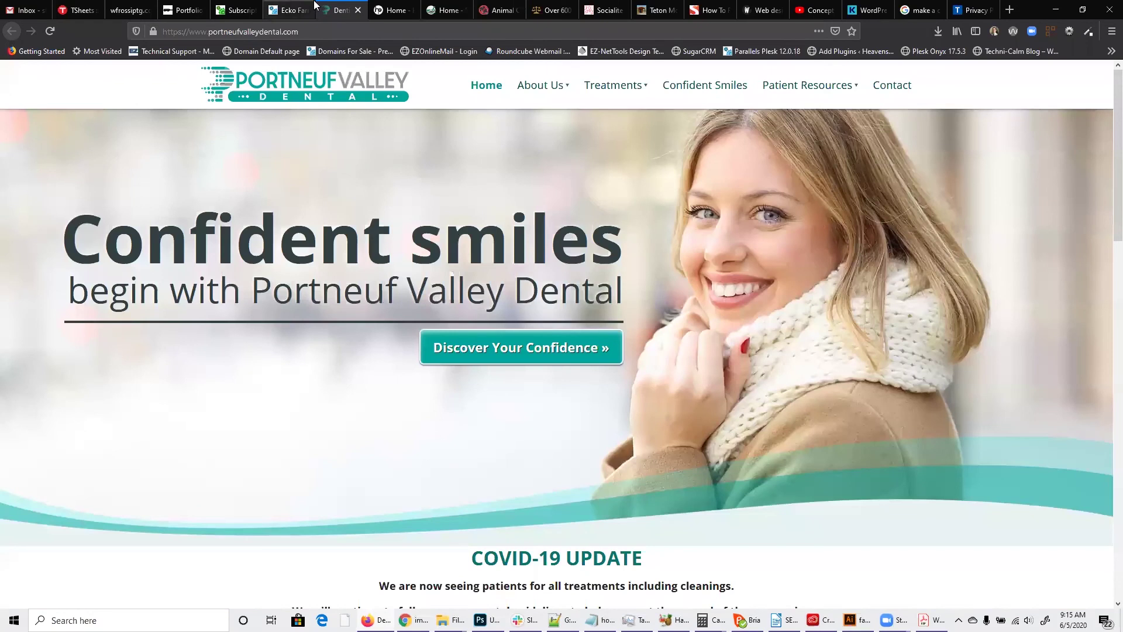
click(290, 9)
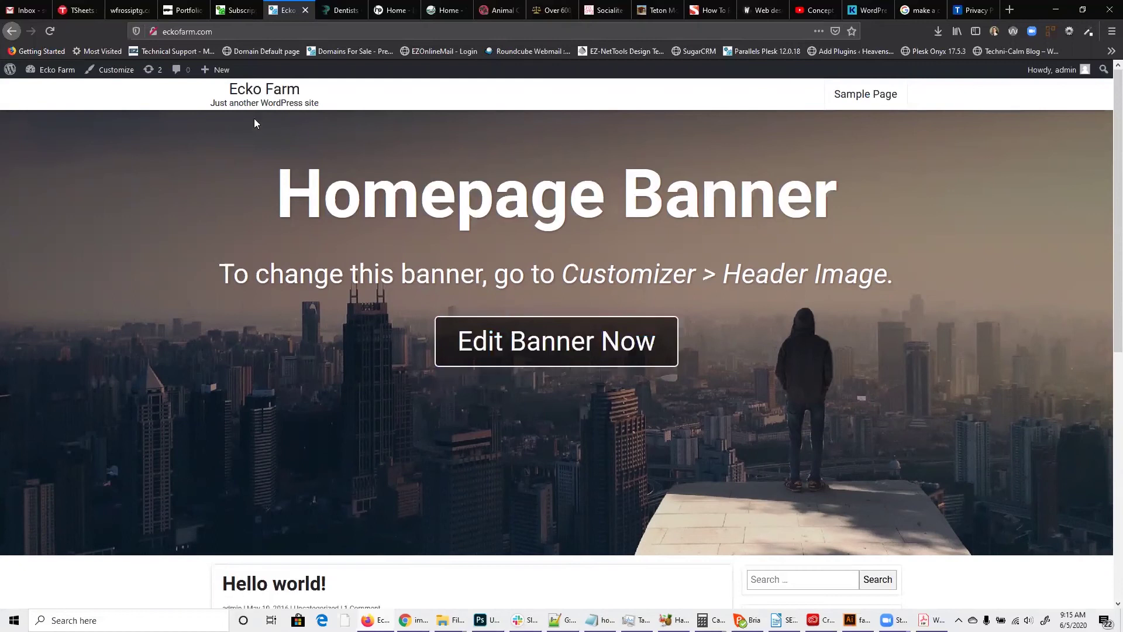
click(106, 69)
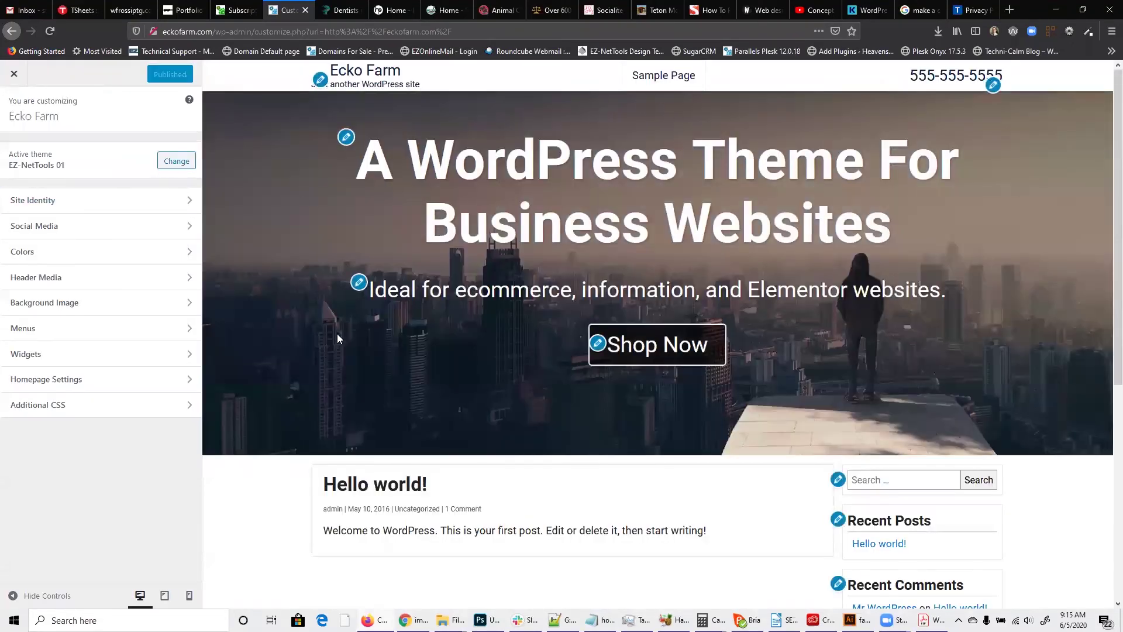
click(345, 137)
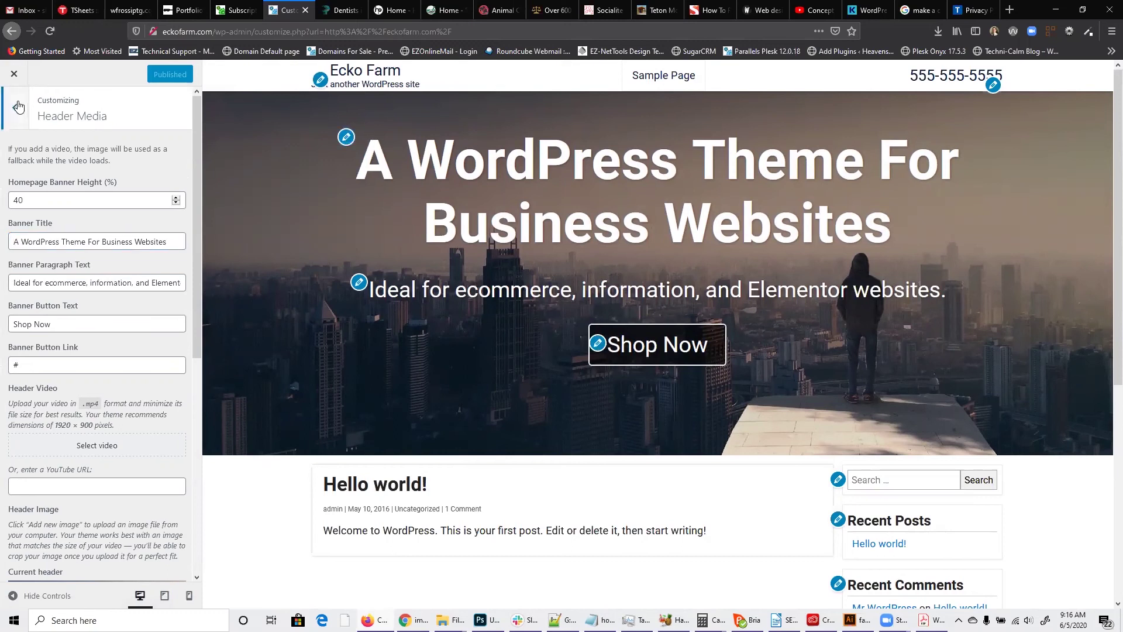
click(20, 123)
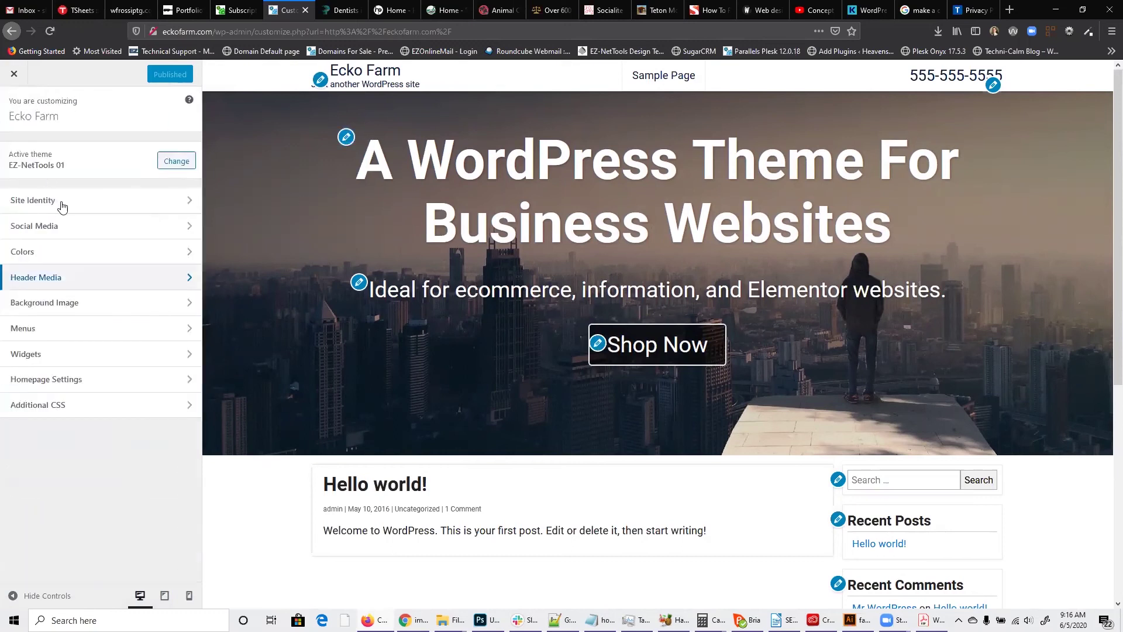
click(39, 283)
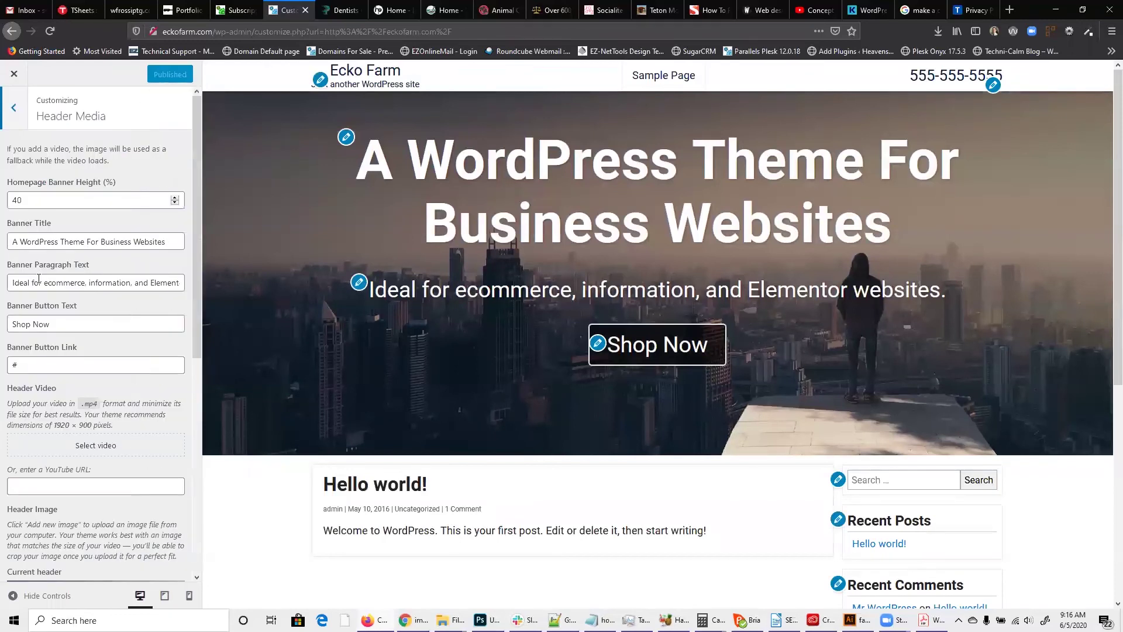
- Set the homepage banner height to 42% and the banner title to "My Website"
click(173, 197)
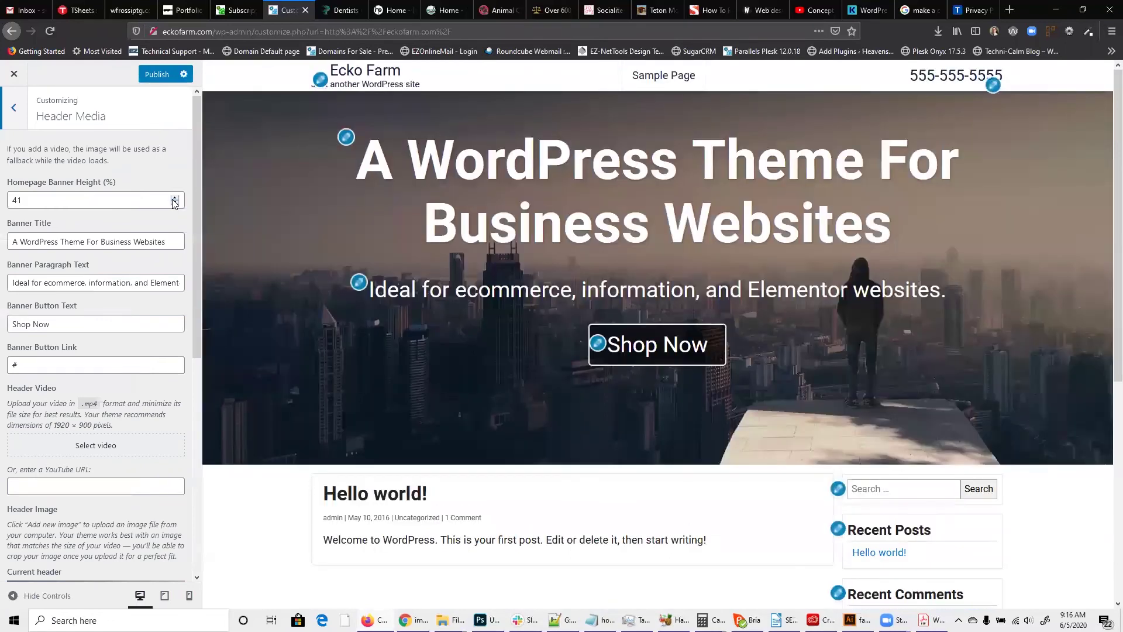
click(174, 197)
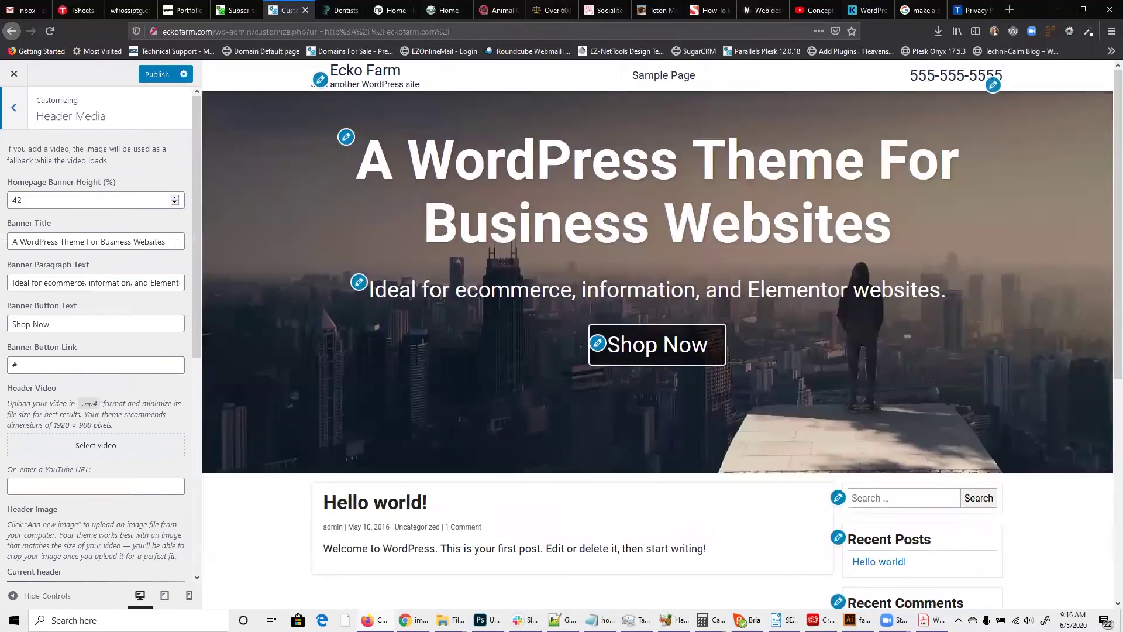
drag(164, 241, 6, 253)
text(My Website)
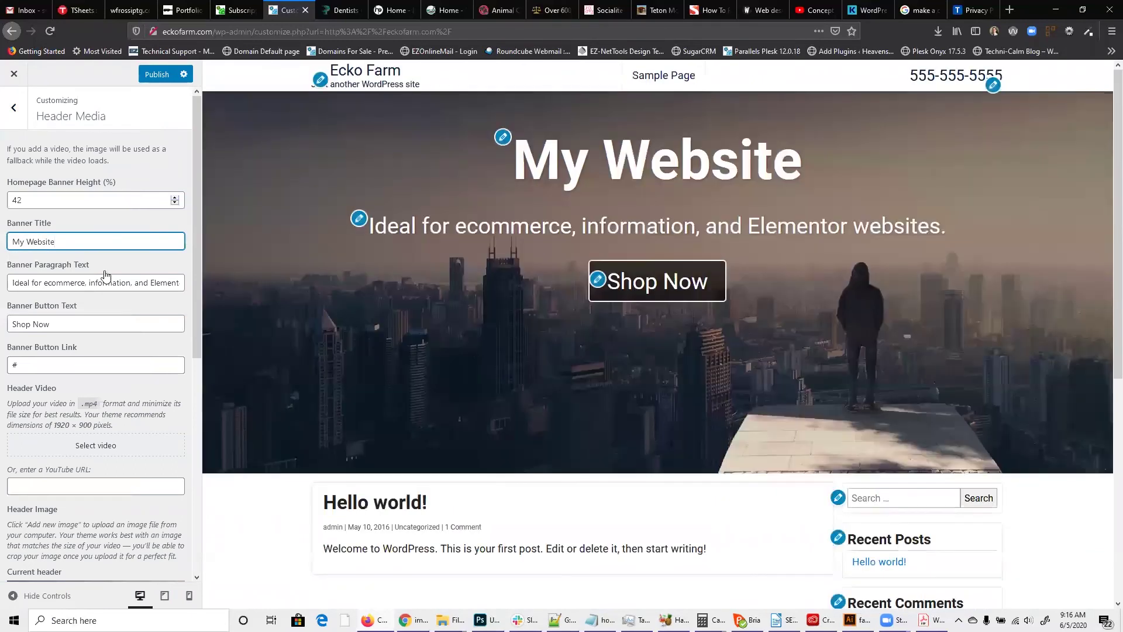
- Replace the banner paragraph text with "We do really cool things"
triple_click(107, 282)
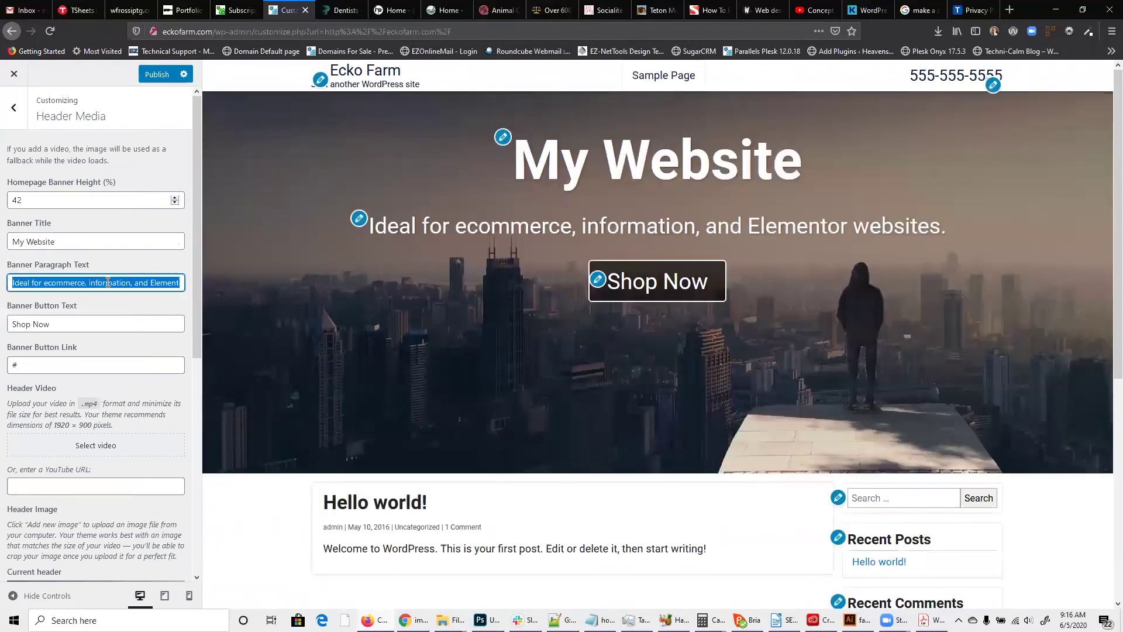
text(We do )
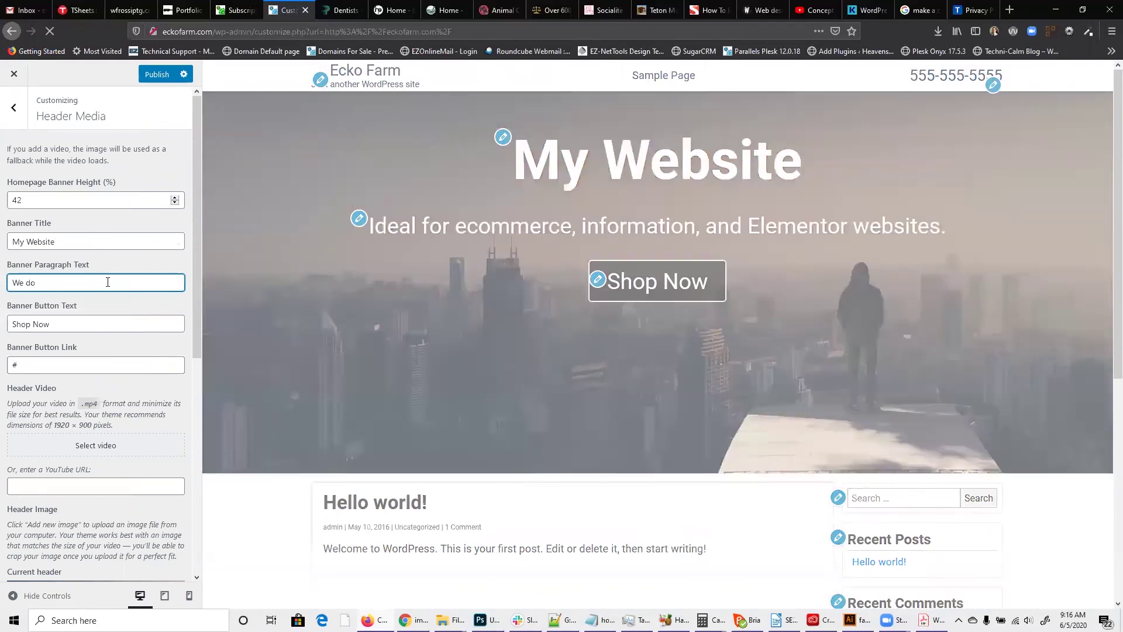
text(really cool things)
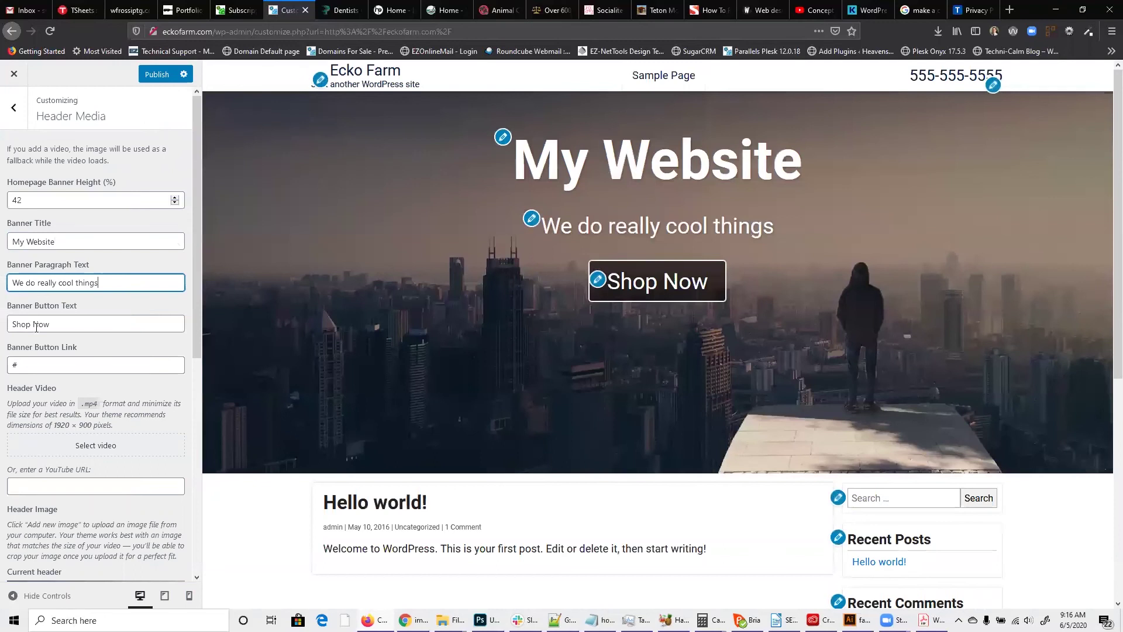
- Set the banner button text to "Get A Quote" and the banner button link to "/contact"
click(78, 326)
triple_click(78, 326)
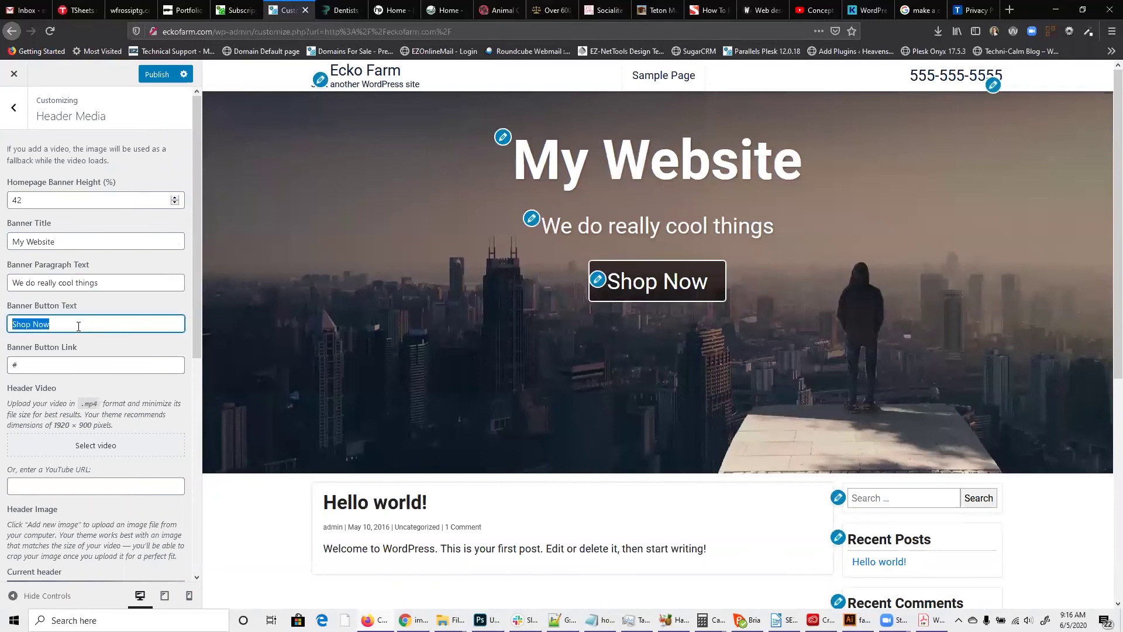
key(BackSpace)
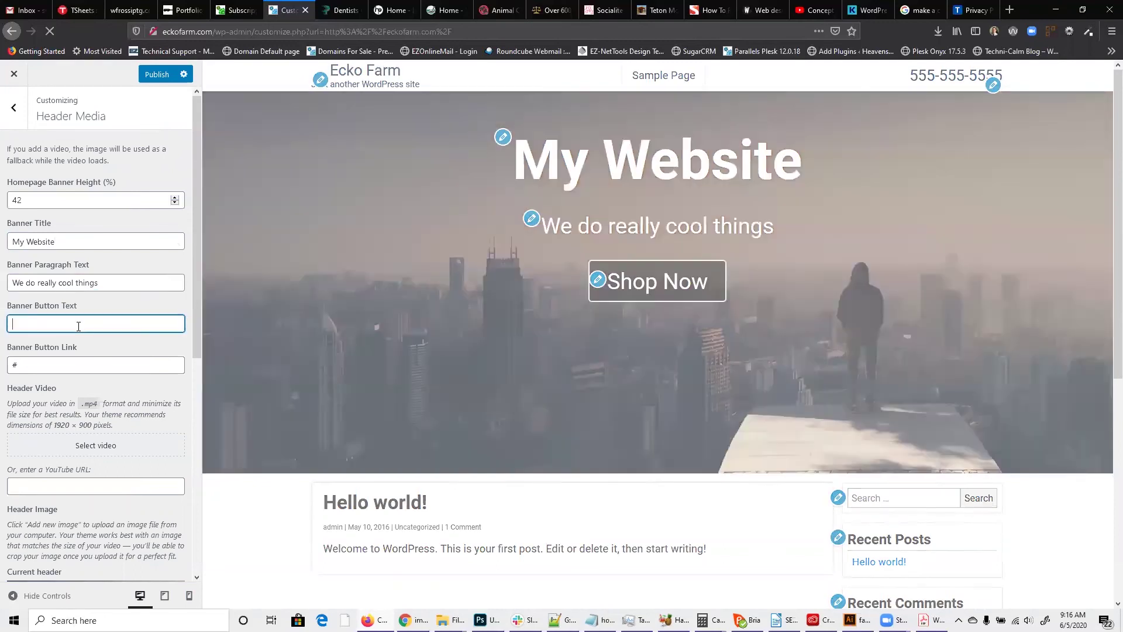
text(Get A Qu)
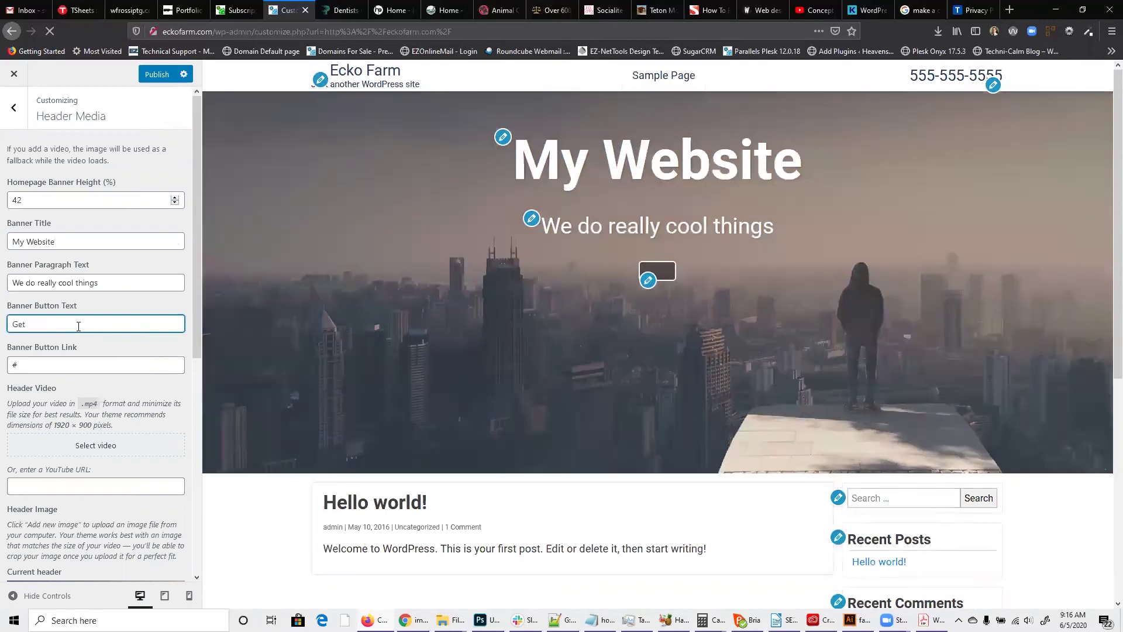
text(ote)
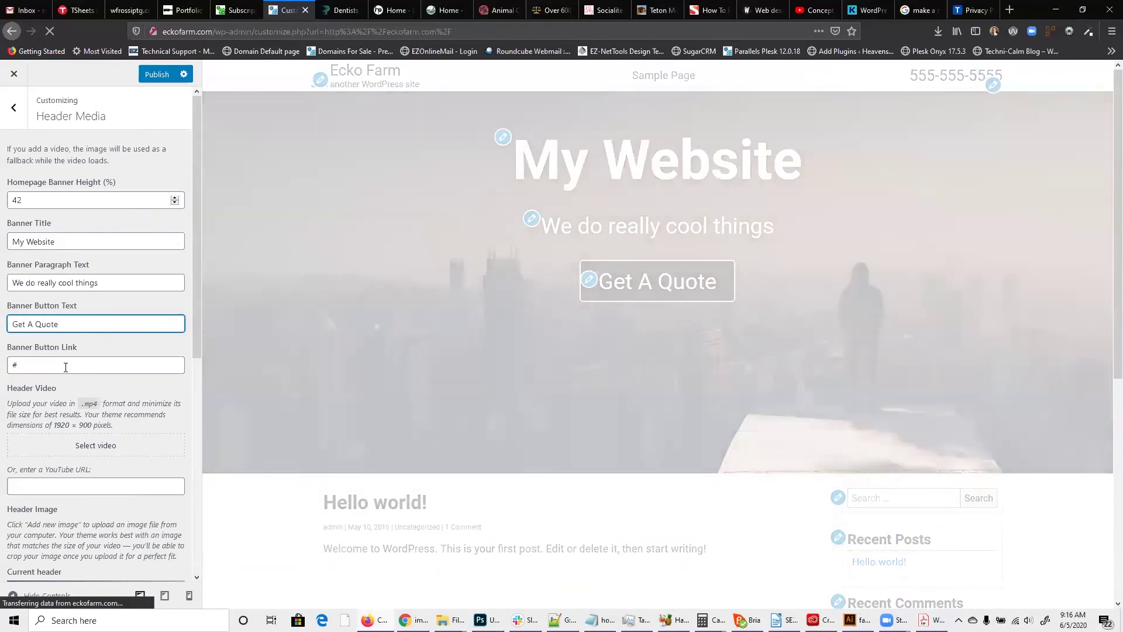
double_click(60, 365)
text(/contact)
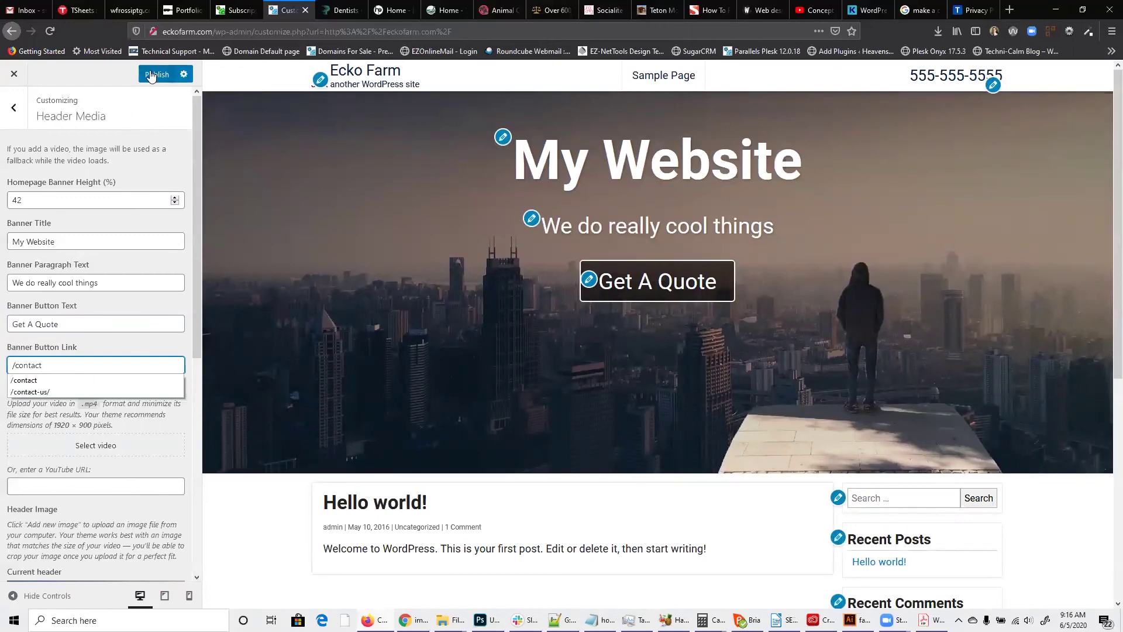
- Switch the header image to the suggested rocky mountain landscape and view the upload options for a new header image
scroll(94, 357, down, 5)
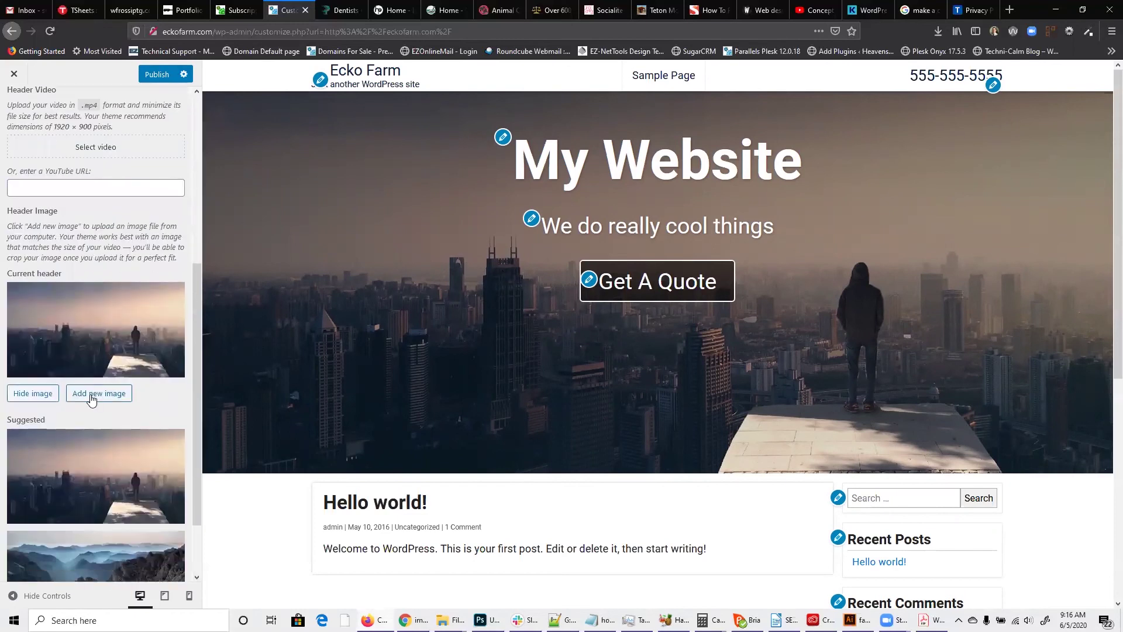
scroll(97, 398, down, 2)
click(97, 495)
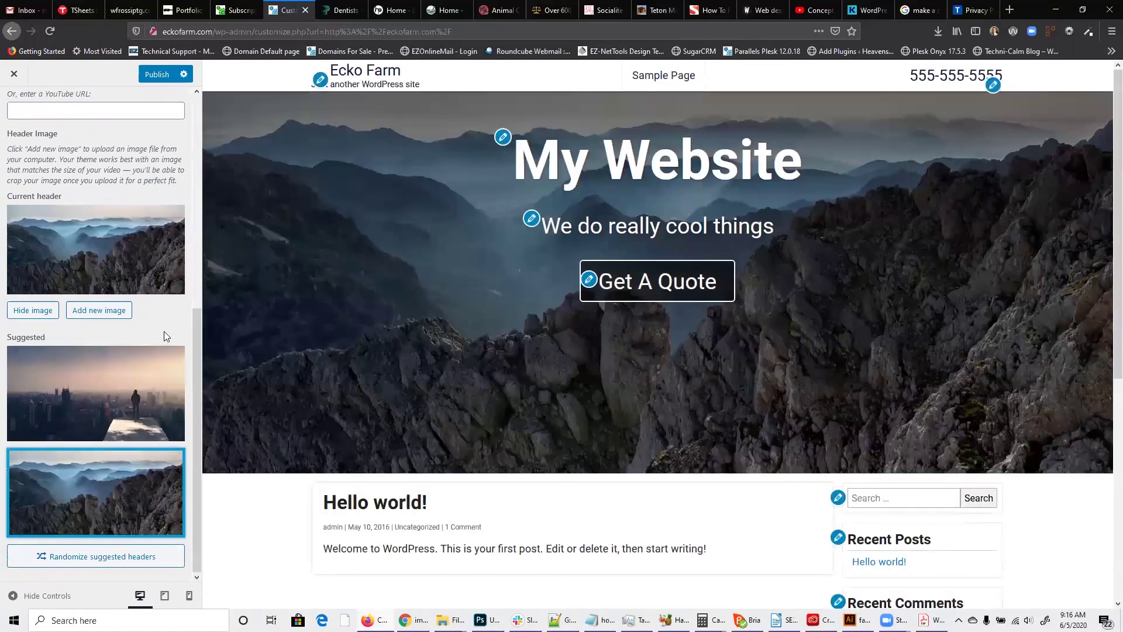
click(88, 312)
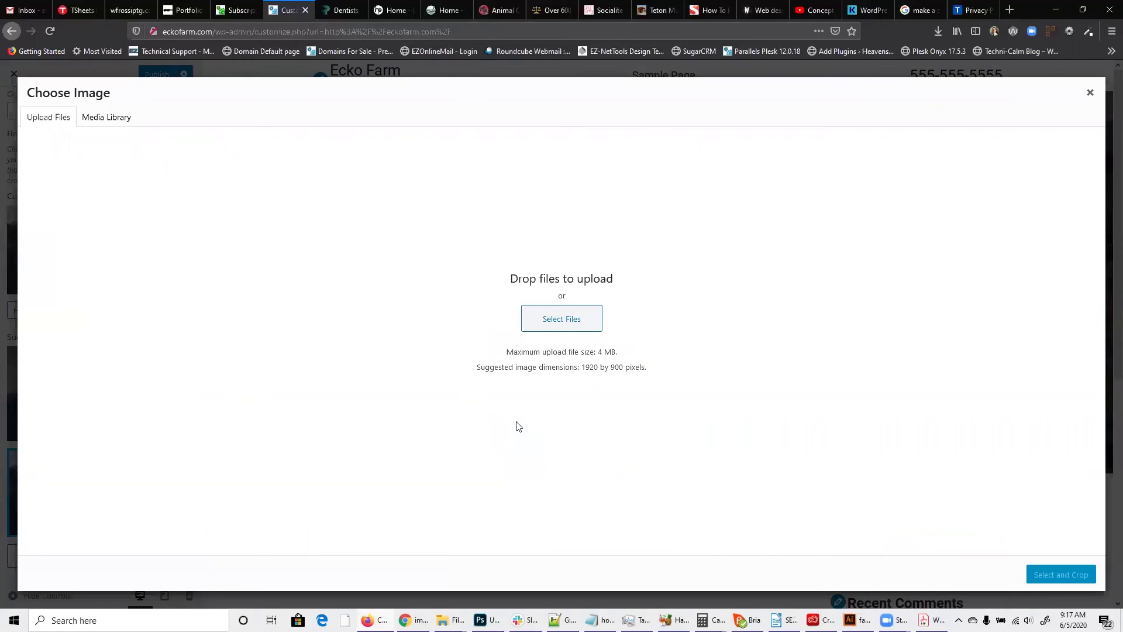
click(1091, 94)
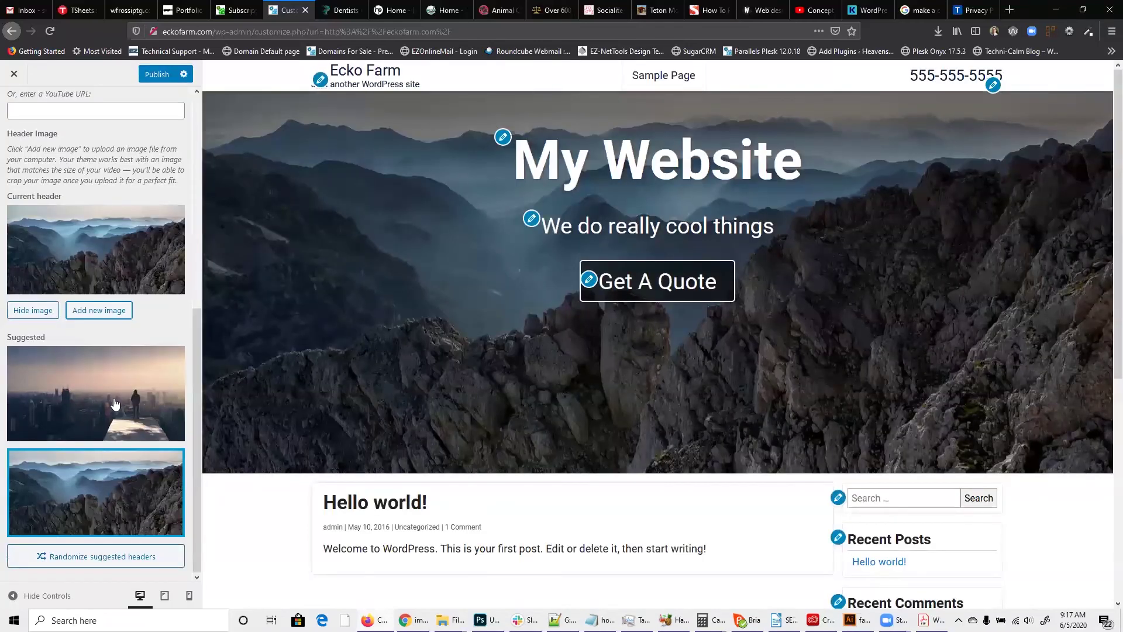
- Check the YouTube URL and video selection options for the header video, and open the HandBrake: Open Source Video Transcoder search result
scroll(115, 404, up, 5)
scroll(115, 404, up, 1)
click(108, 410)
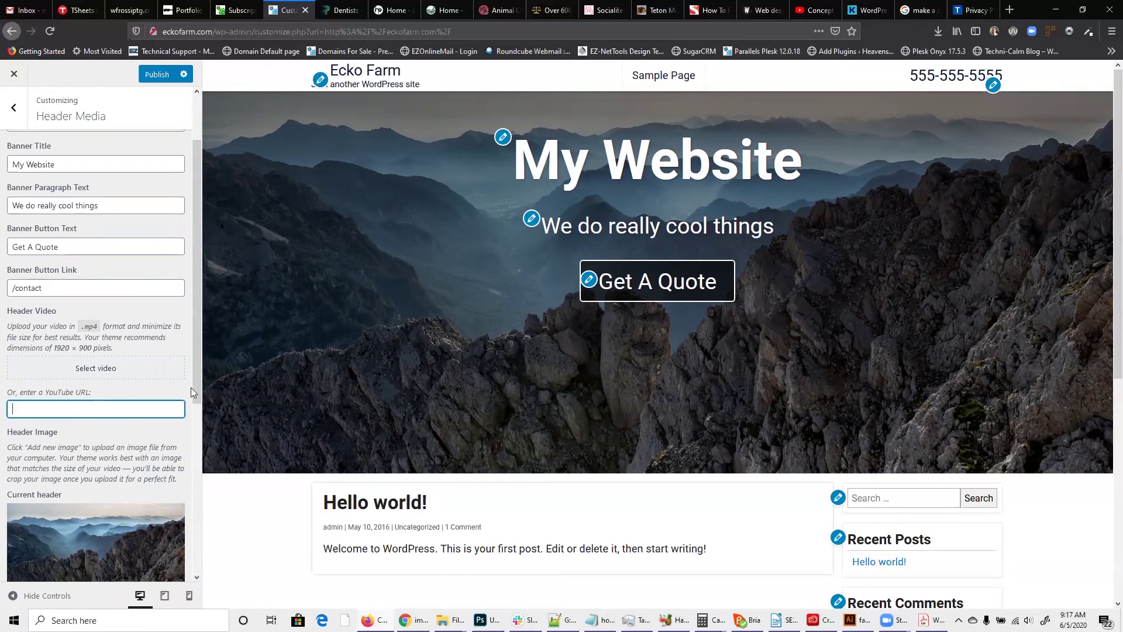
click(101, 374)
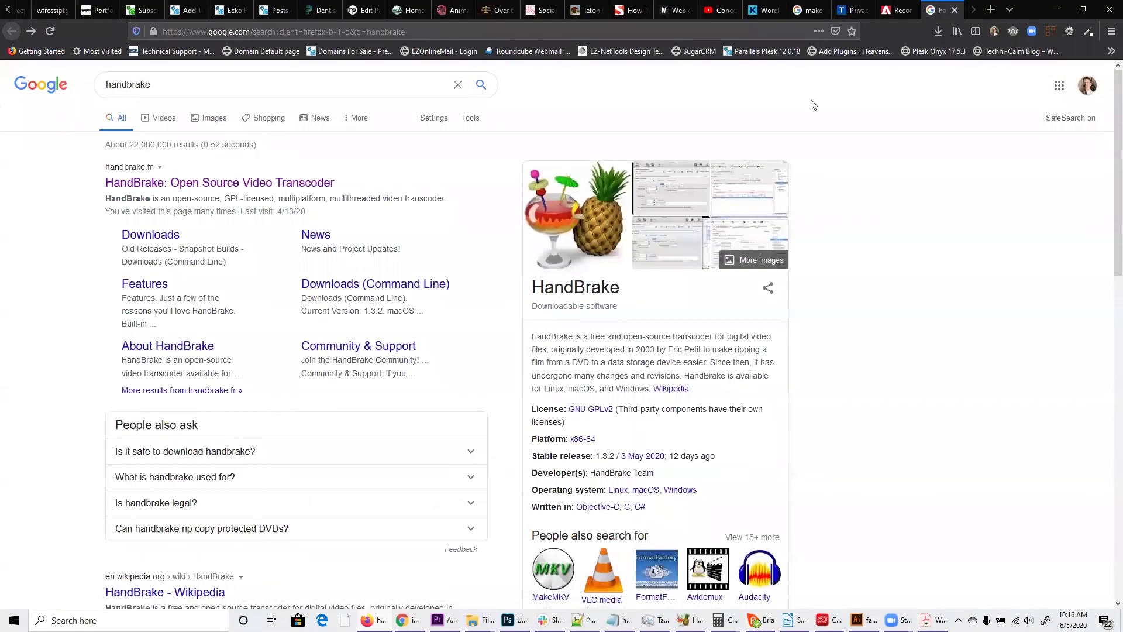
click(268, 182)
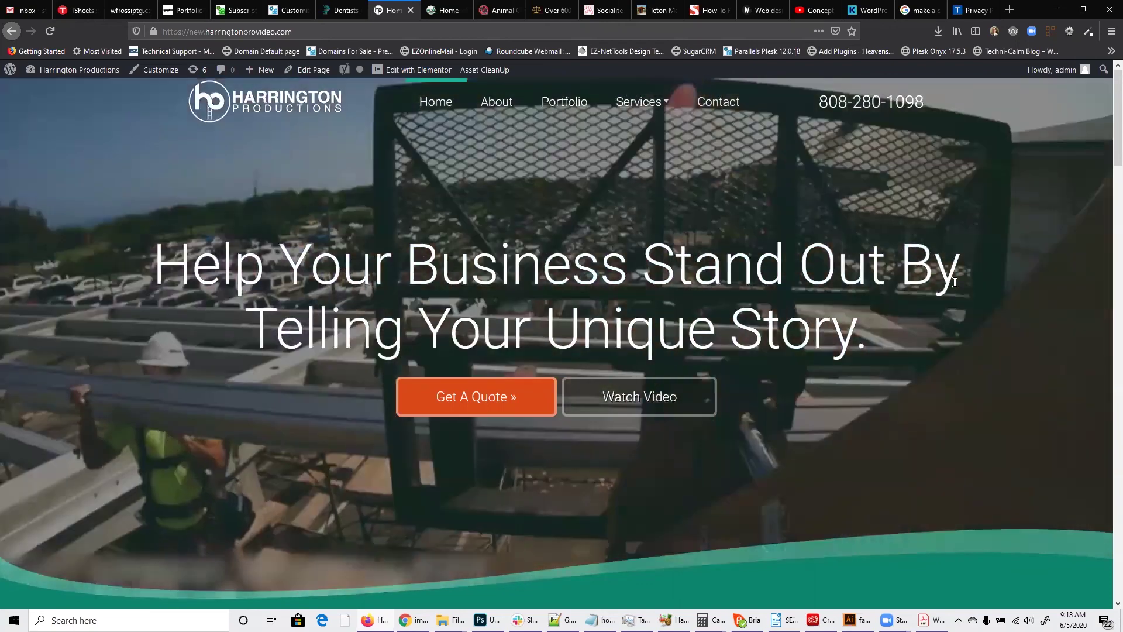
- Examine the Harrington Productions home page from its video banner through its content sections, and return to the Ecko Farm customizer
scroll(864, 285, down, 15)
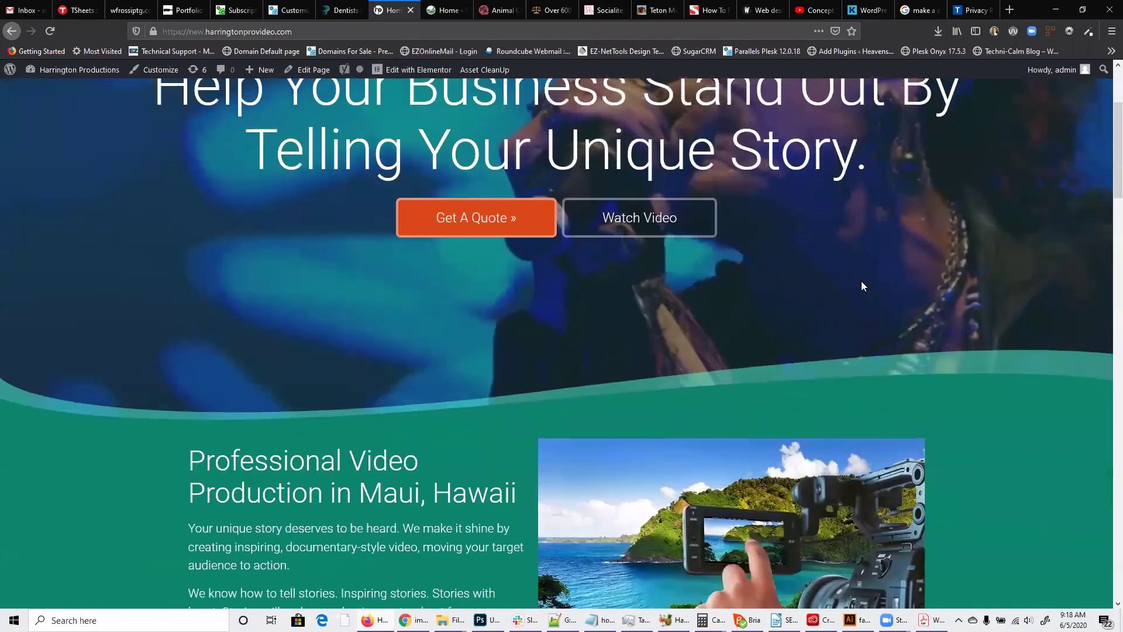
scroll(861, 285, down, 20)
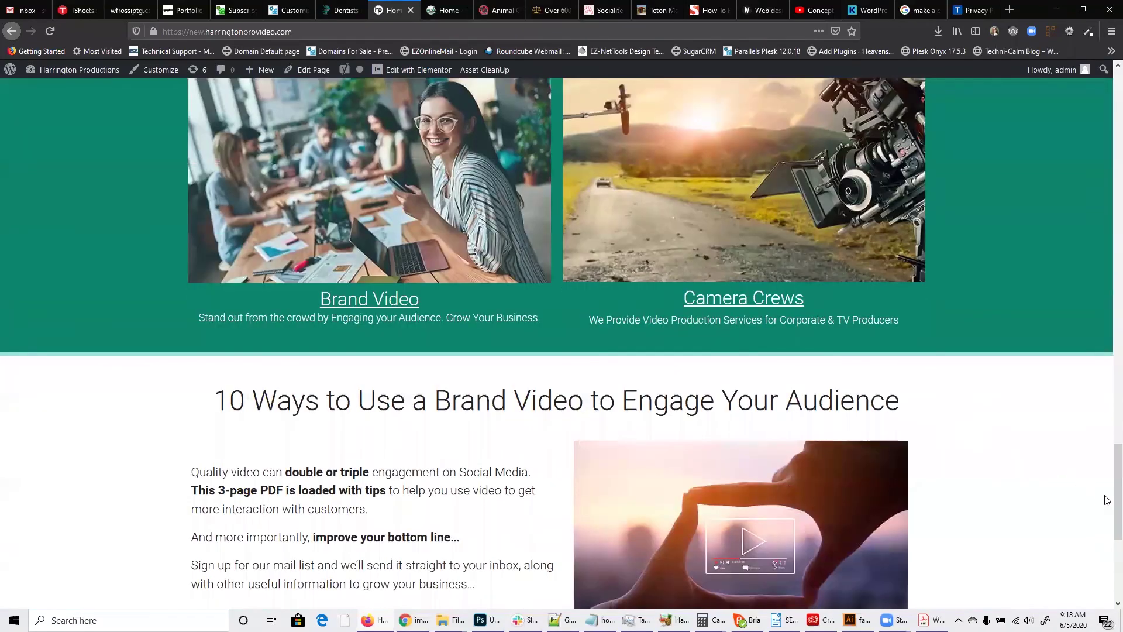
scroll(1106, 491, up, 3)
scroll(1106, 461, up, 20)
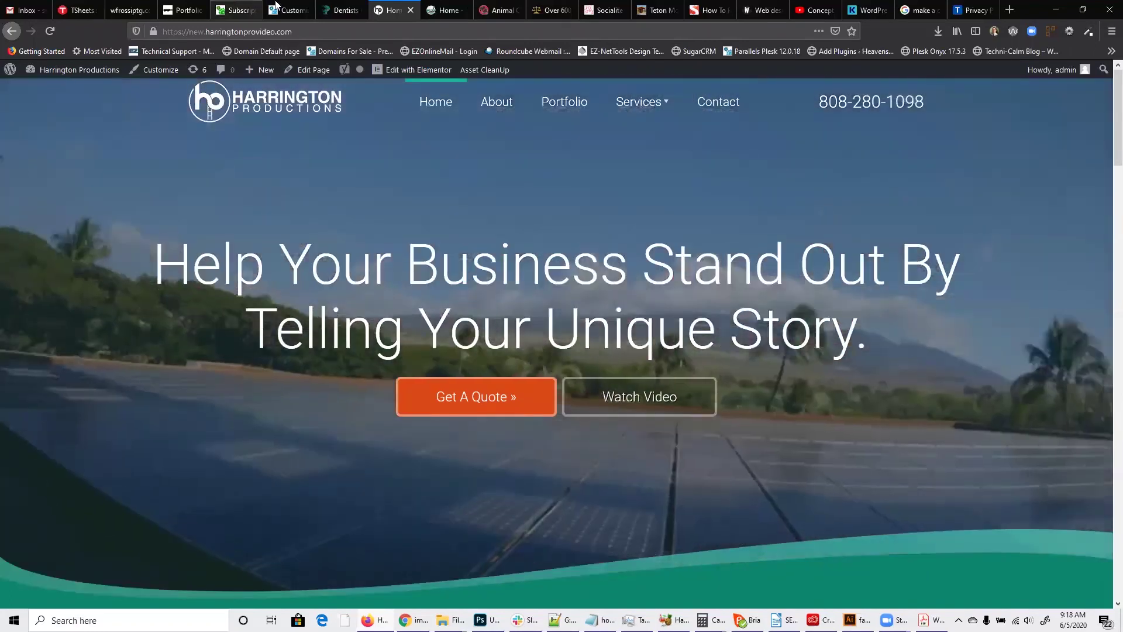
click(279, 9)
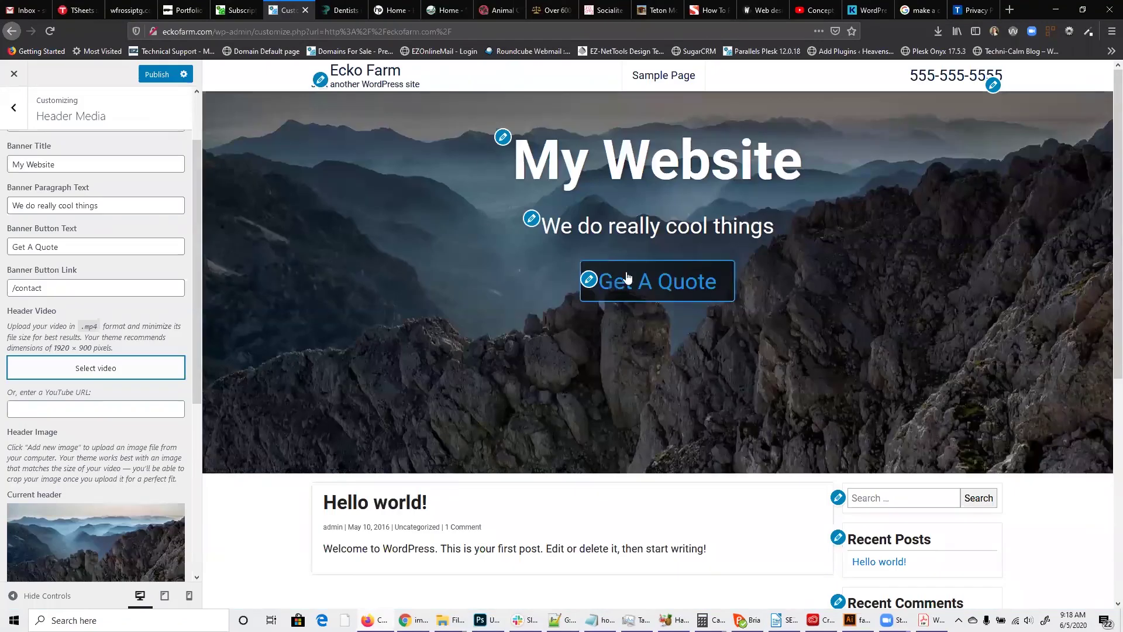
- View the Animal Control Products and Premium Legal Domain Names home pages as layout examples, and return to the Ecko Farm customizer
click(440, 7)
click(487, 7)
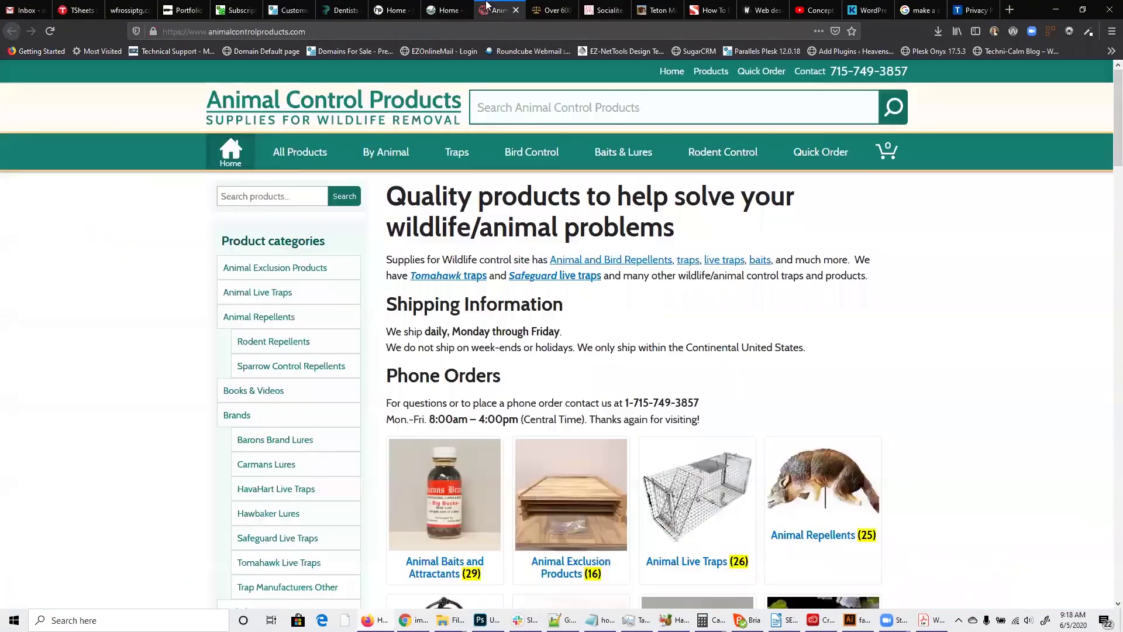
click(550, 9)
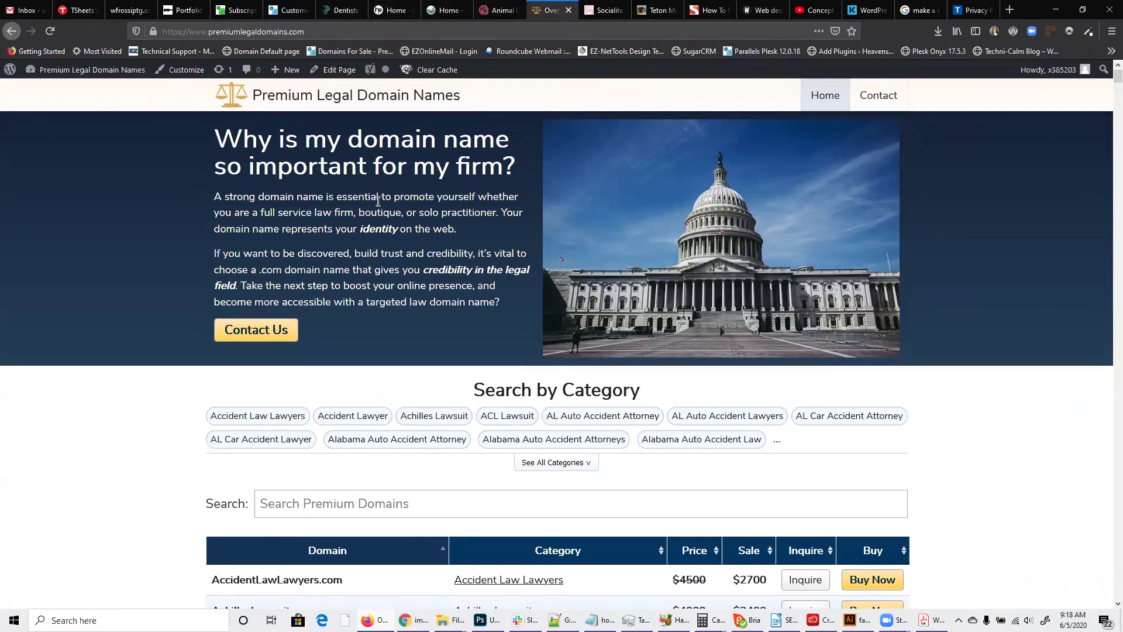
click(279, 6)
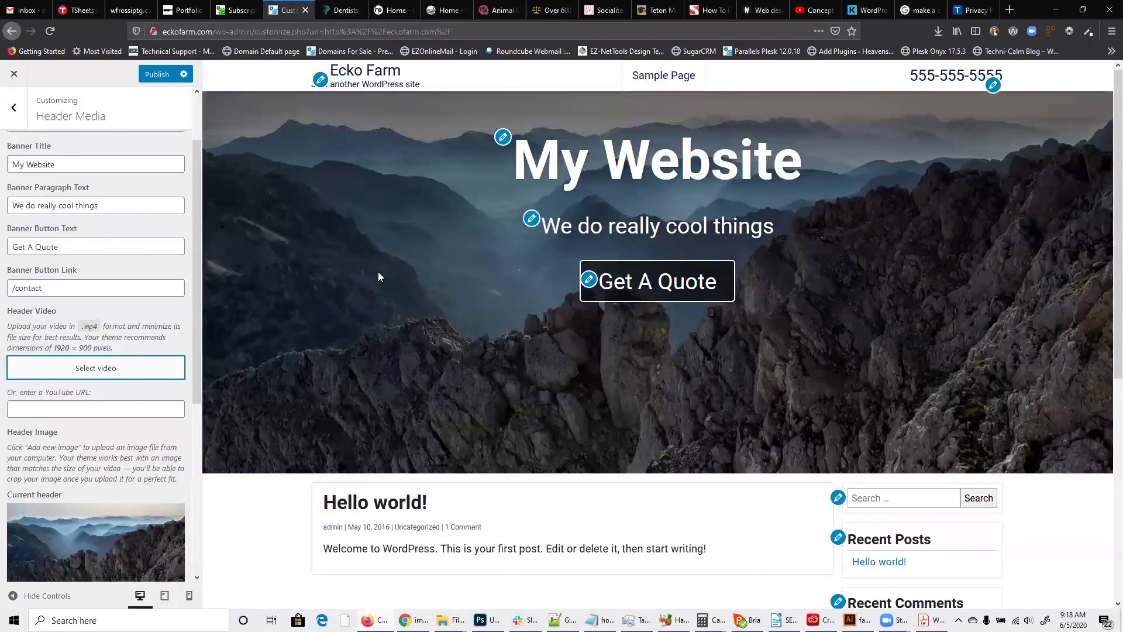
- Hide the current header image to remove the banner from the Ecko Farm homepage
scroll(78, 436, down, 3)
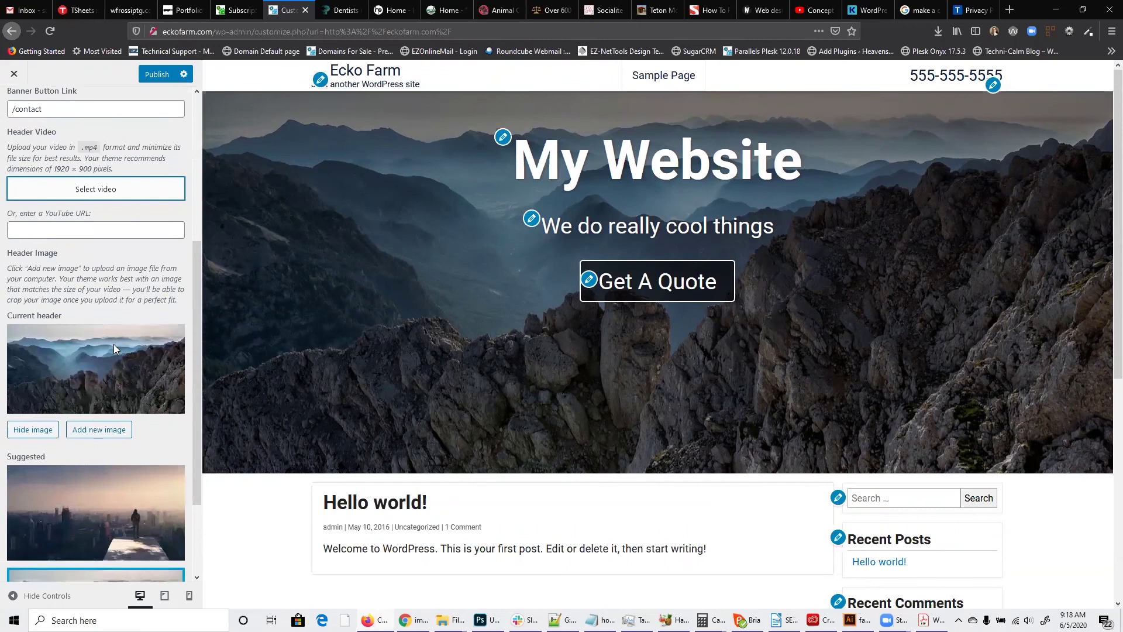
click(26, 433)
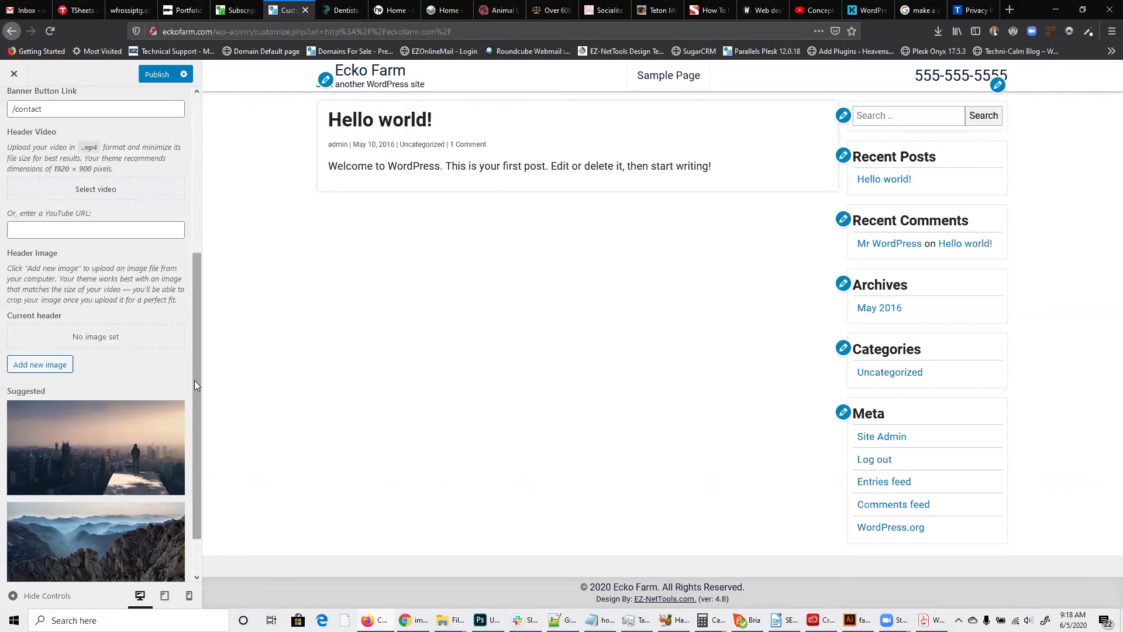
drag(195, 384, 218, 193)
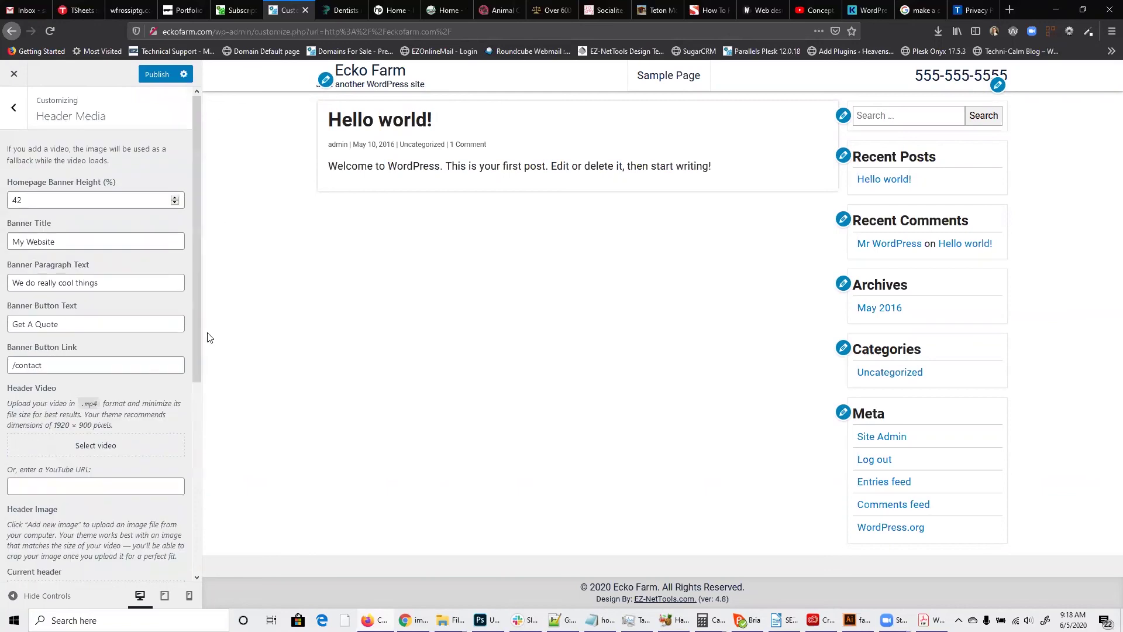
- Open the Site Identity settings and hide the site tagline
click(13, 107)
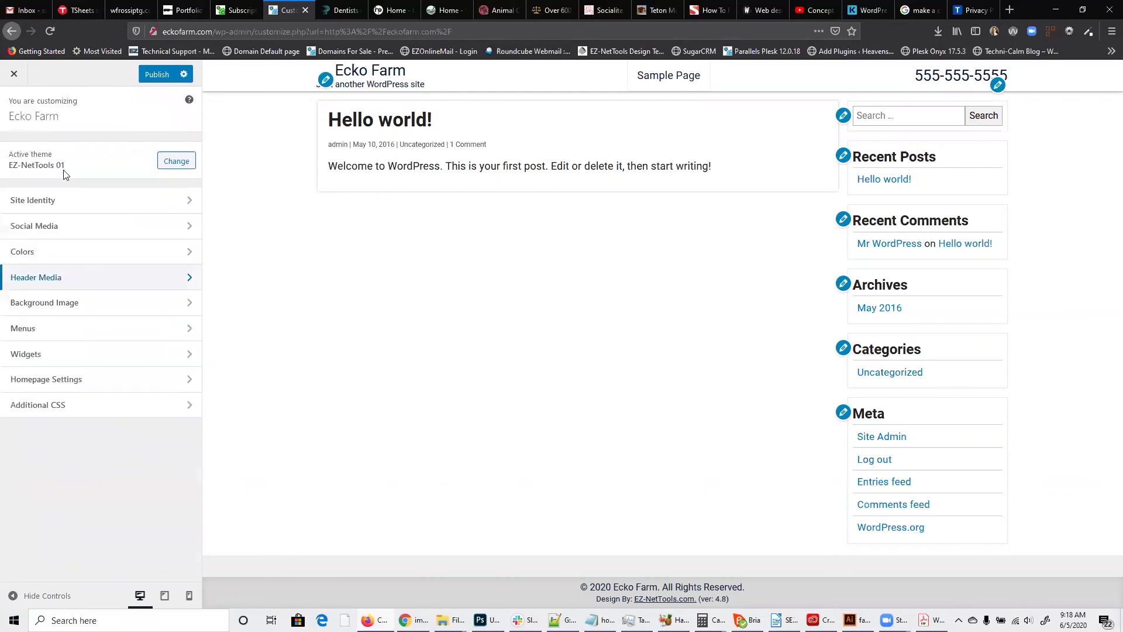
click(66, 206)
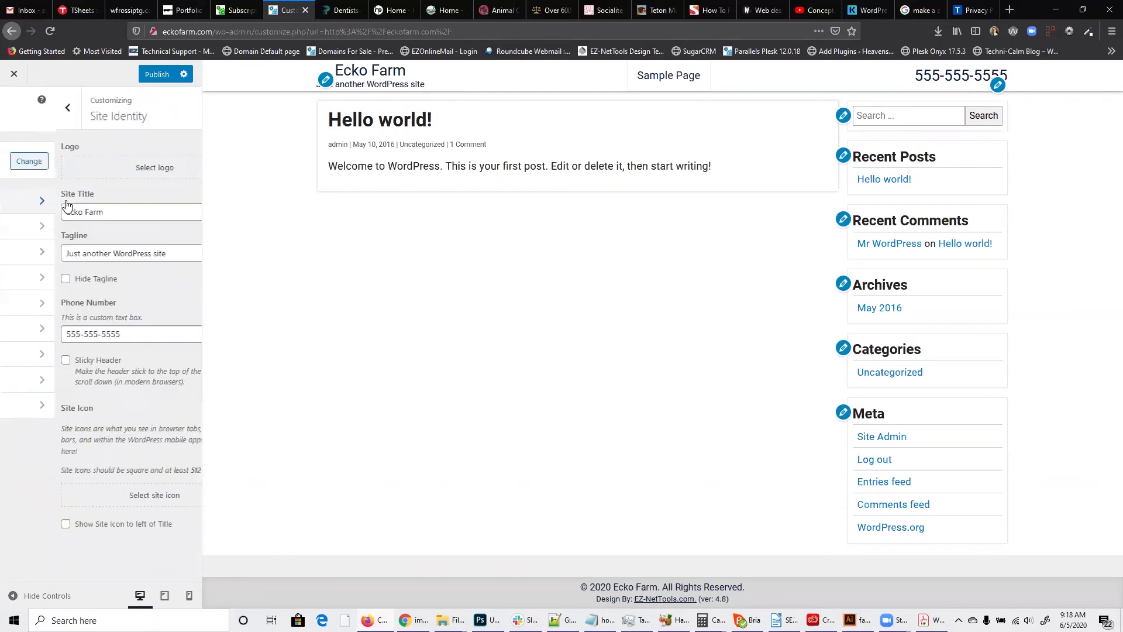
click(326, 80)
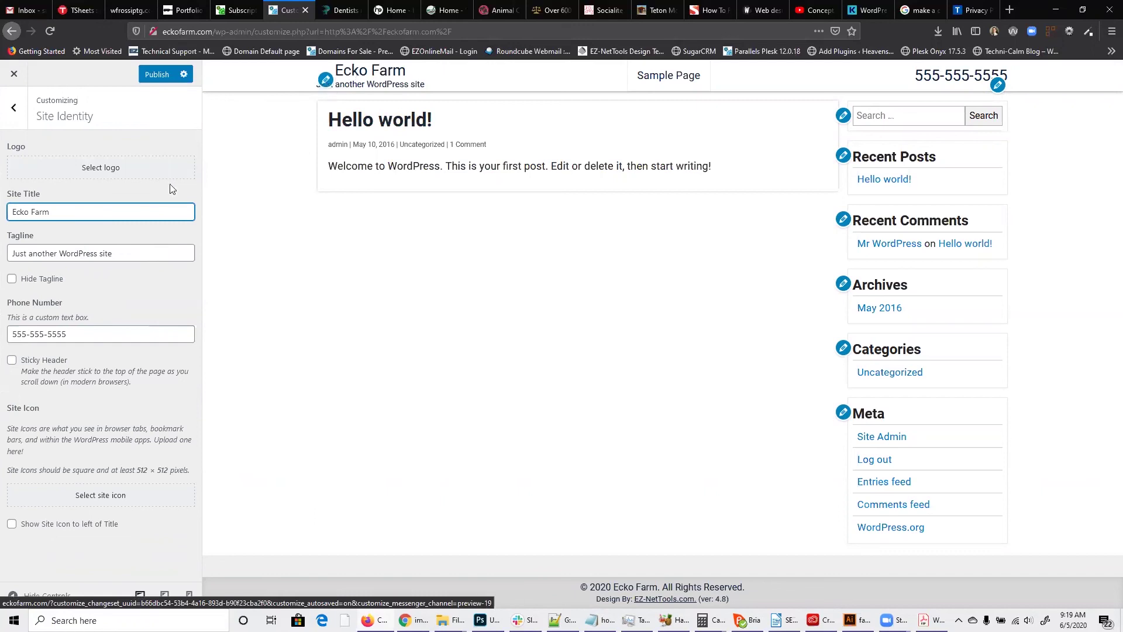
drag(138, 255, 6, 253)
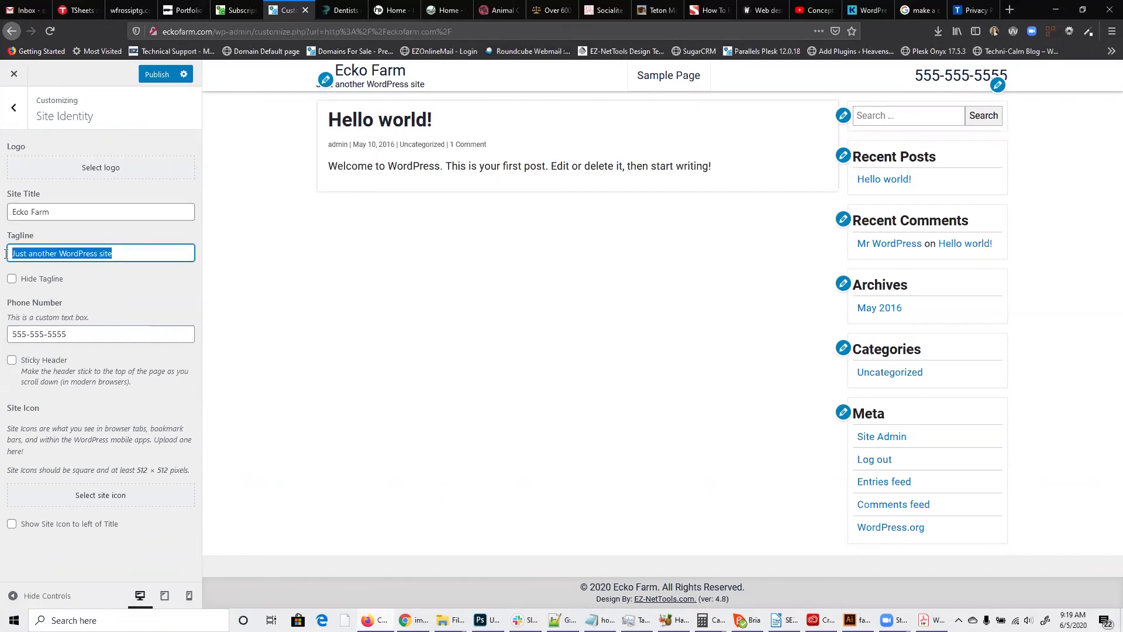
click(11, 280)
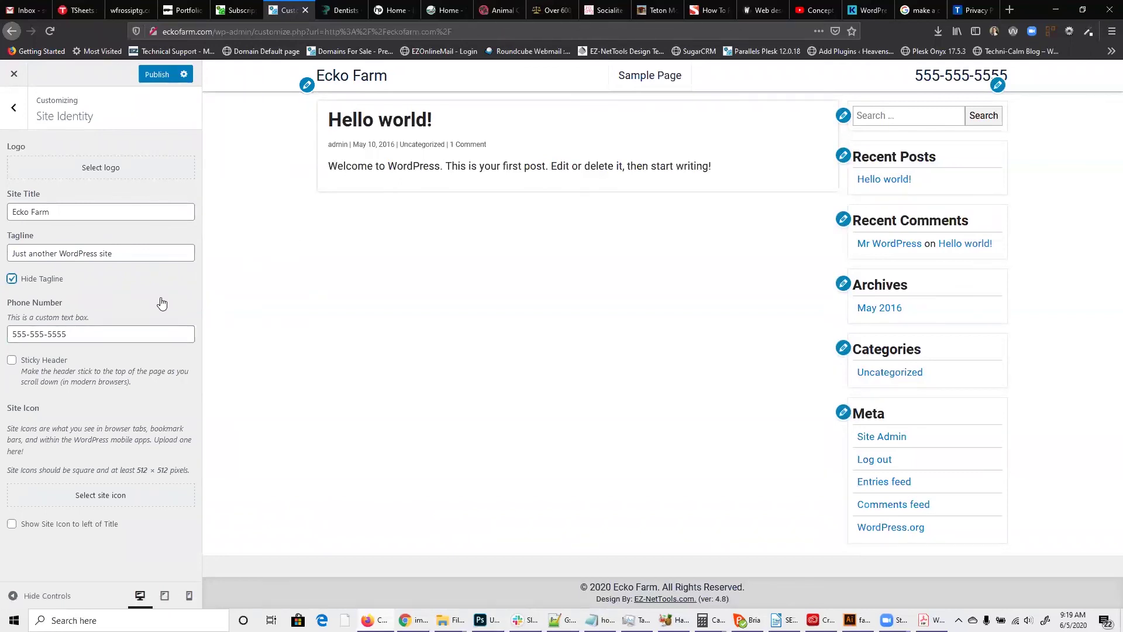
- View the logo upload options without choosing a file, and leave the Site Identity settings
click(100, 169)
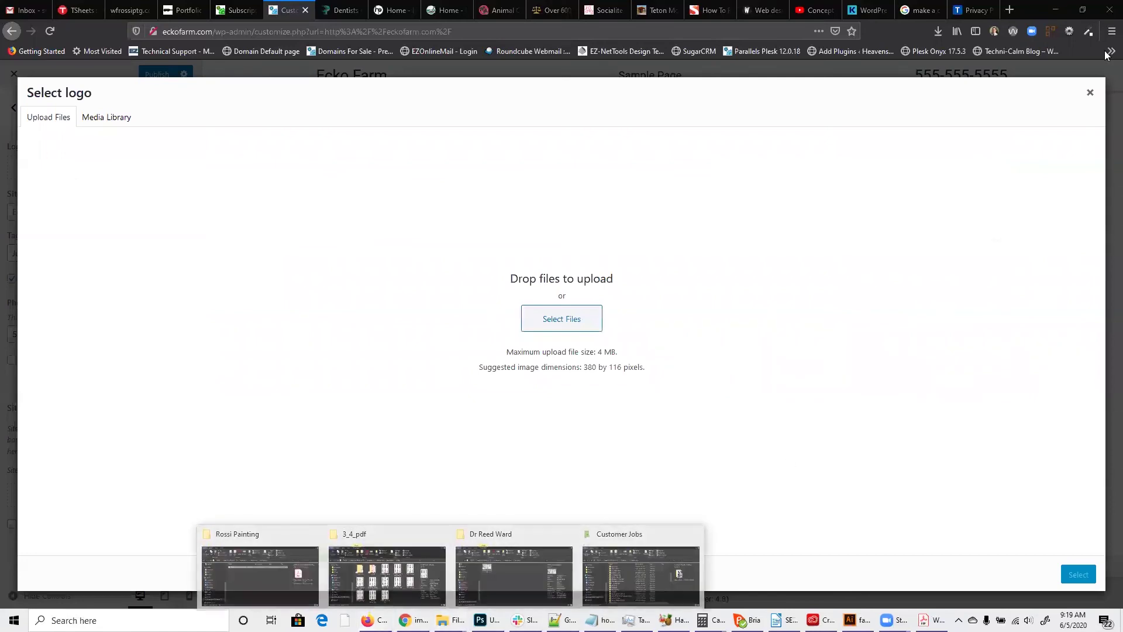
click(1089, 92)
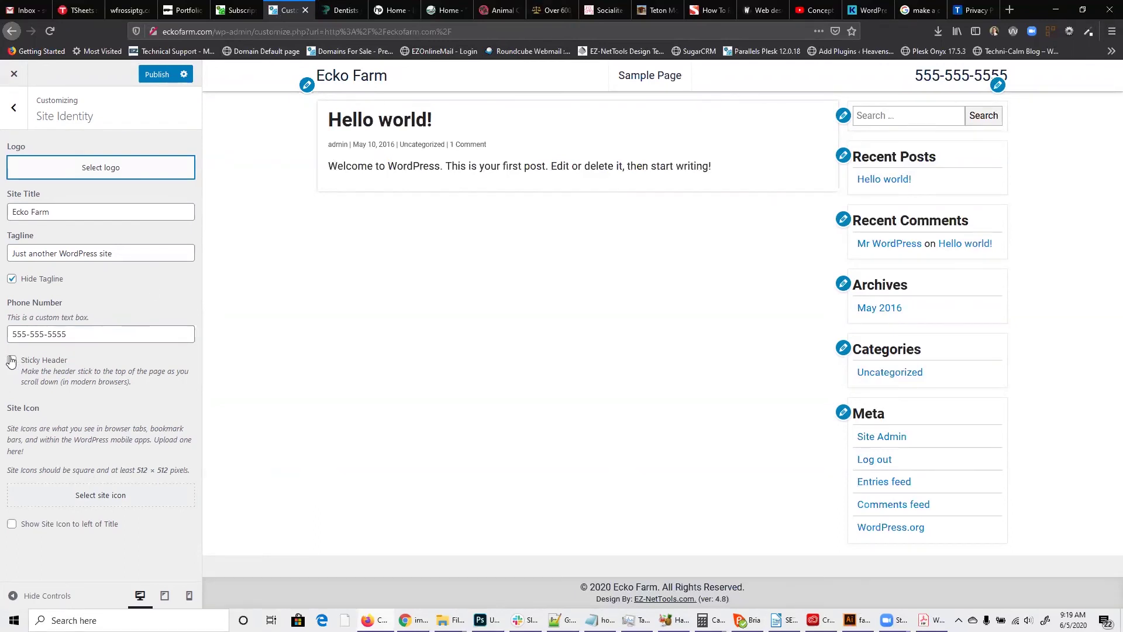
click(14, 108)
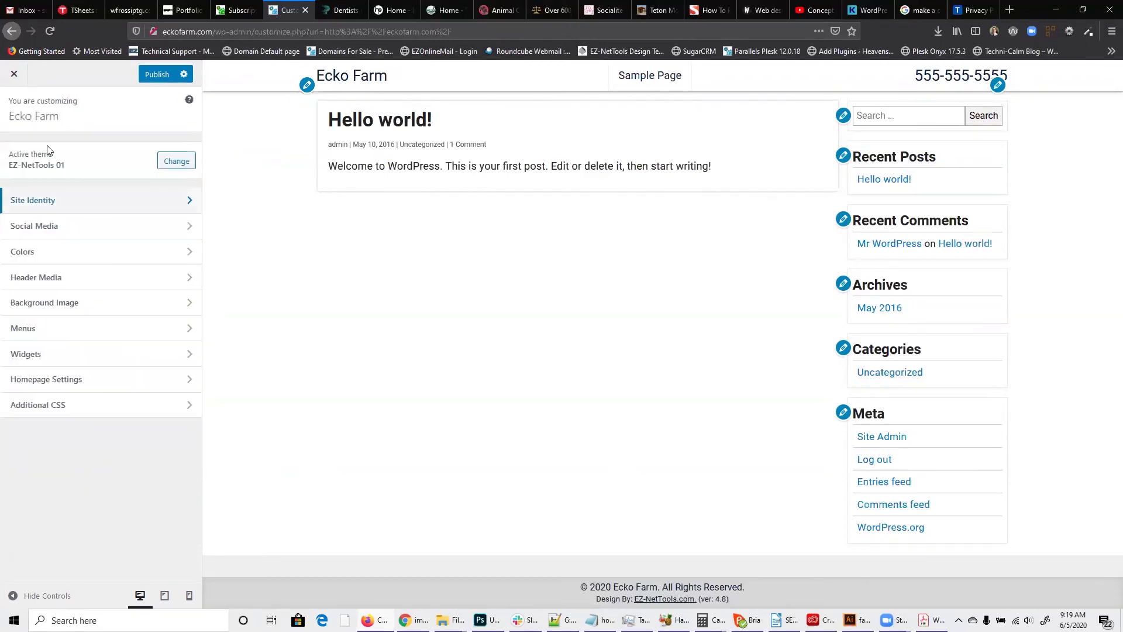
- In the Social Media settings, set the Facebook URL to the suggested facebook.com/creativedesignlandscaping.info/ page and check the site footer
click(88, 228)
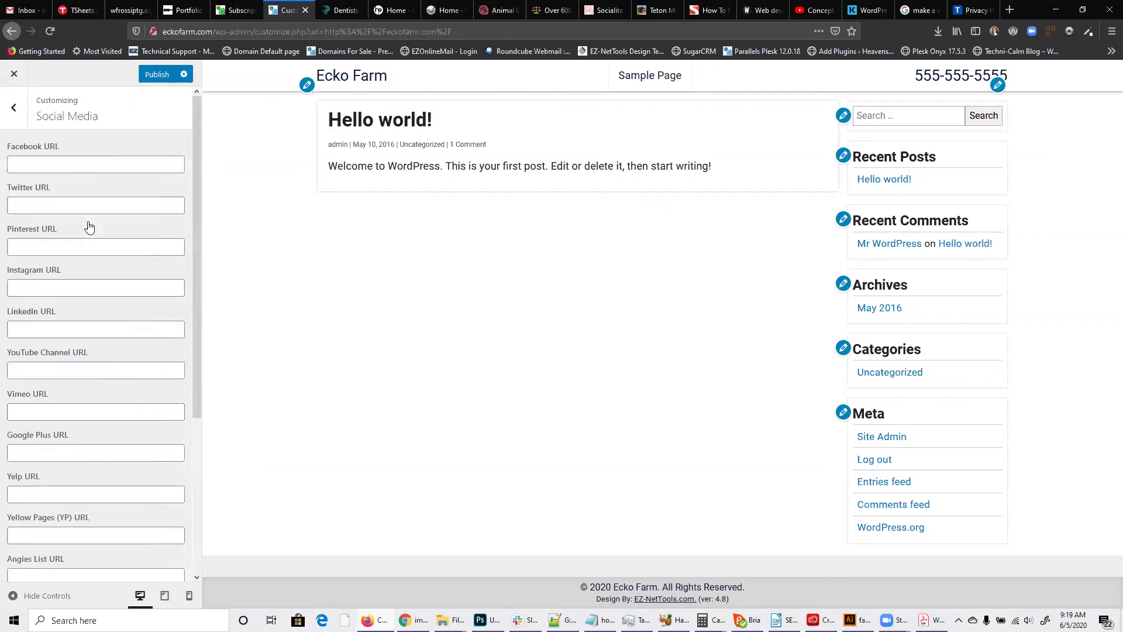
scroll(80, 344, down, 5)
scroll(80, 532, up, 5)
click(67, 165)
text(facebo)
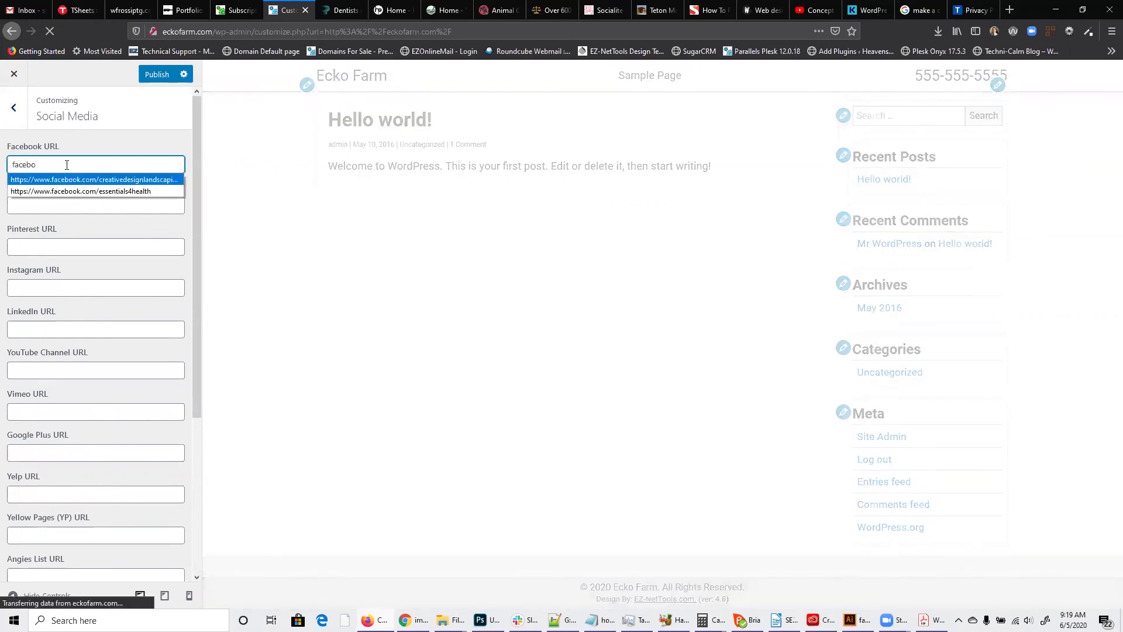
key(Return)
scroll(315, 577, down, 1)
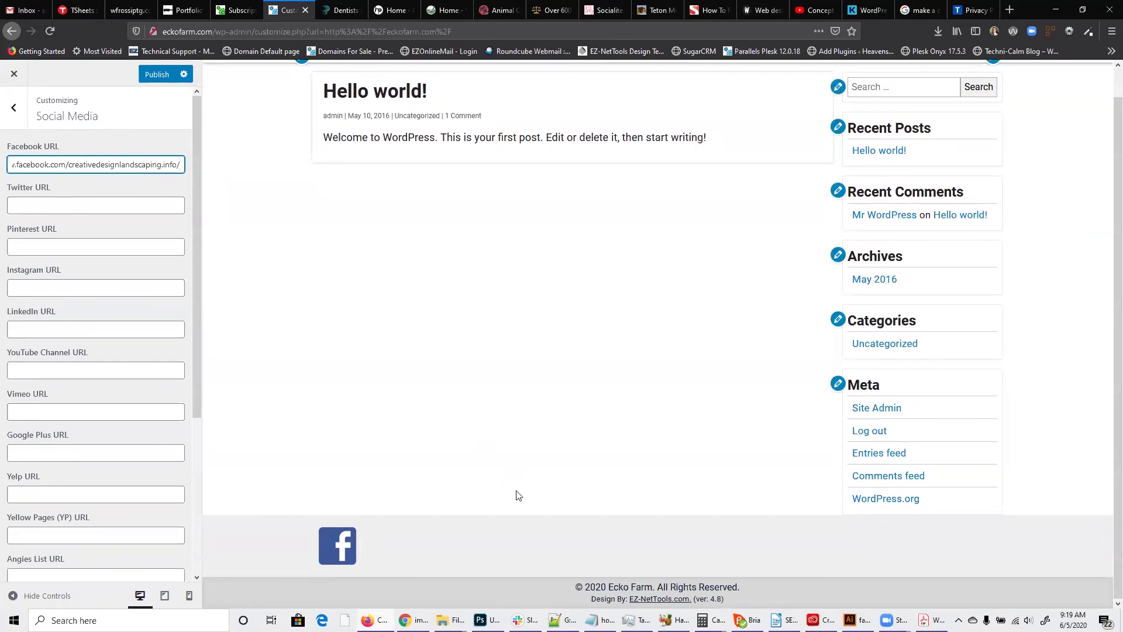
- Clear the Facebook URL in the Social Media settings
click(47, 202)
click(75, 244)
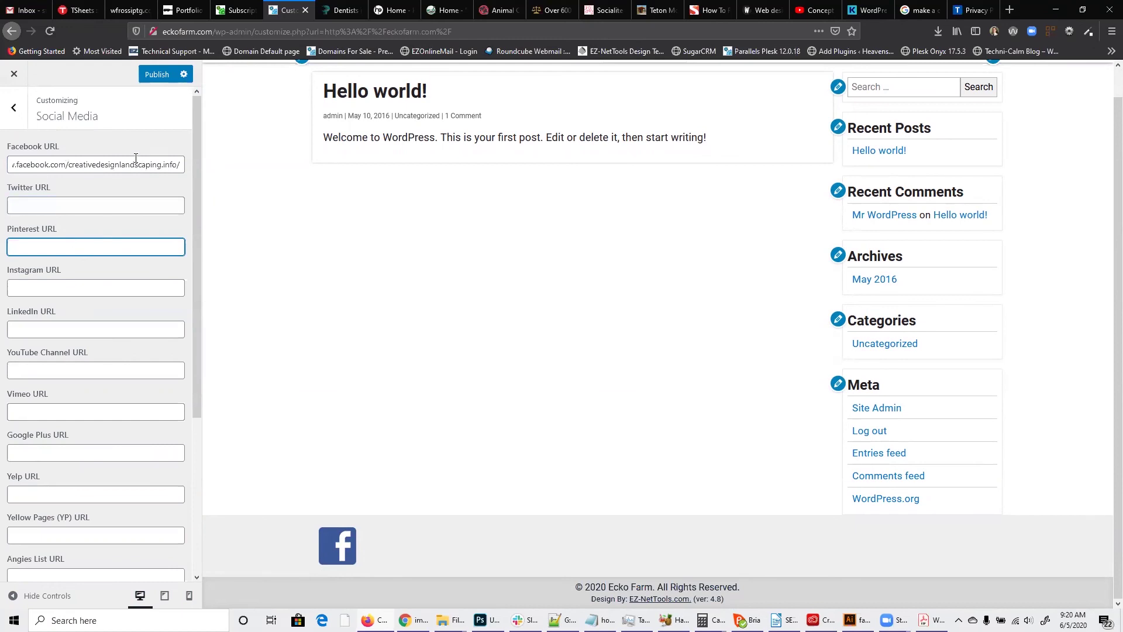
triple_click(135, 161)
key(BackSpace)
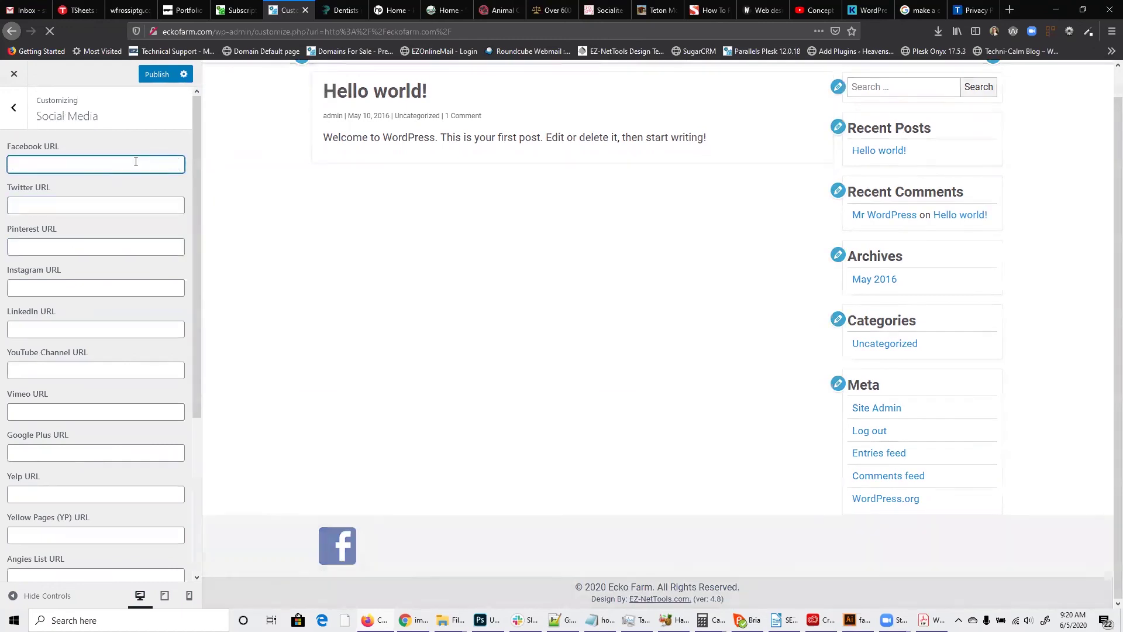
- Review the other social network URL fields in the Social Media settings and return to the main customizer options
scroll(93, 249, down, 4)
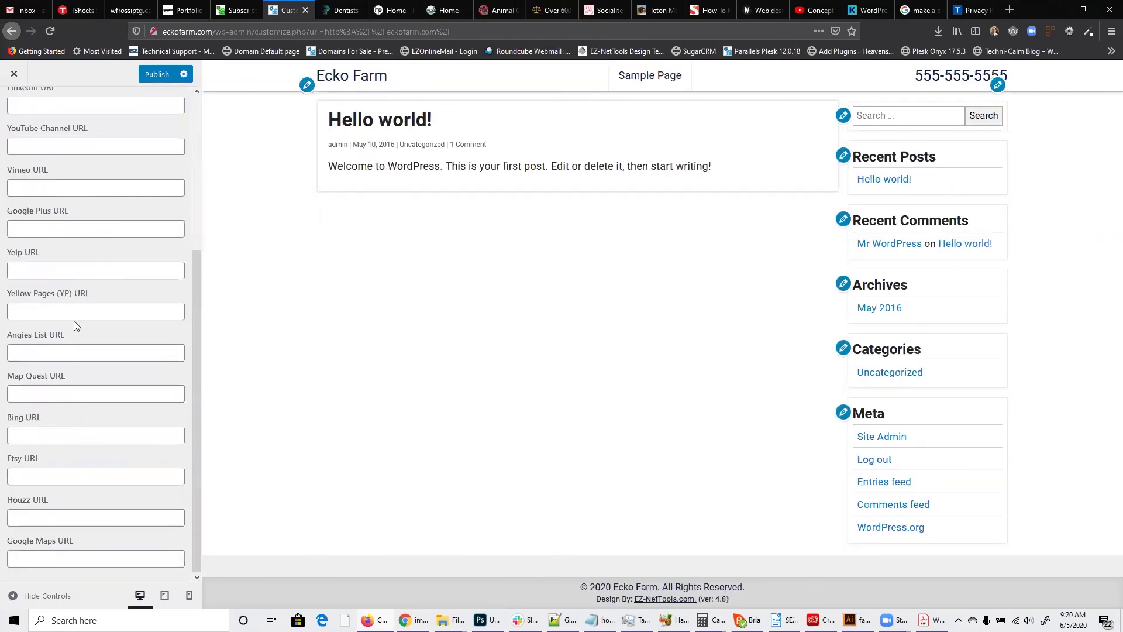
scroll(73, 326, up, 5)
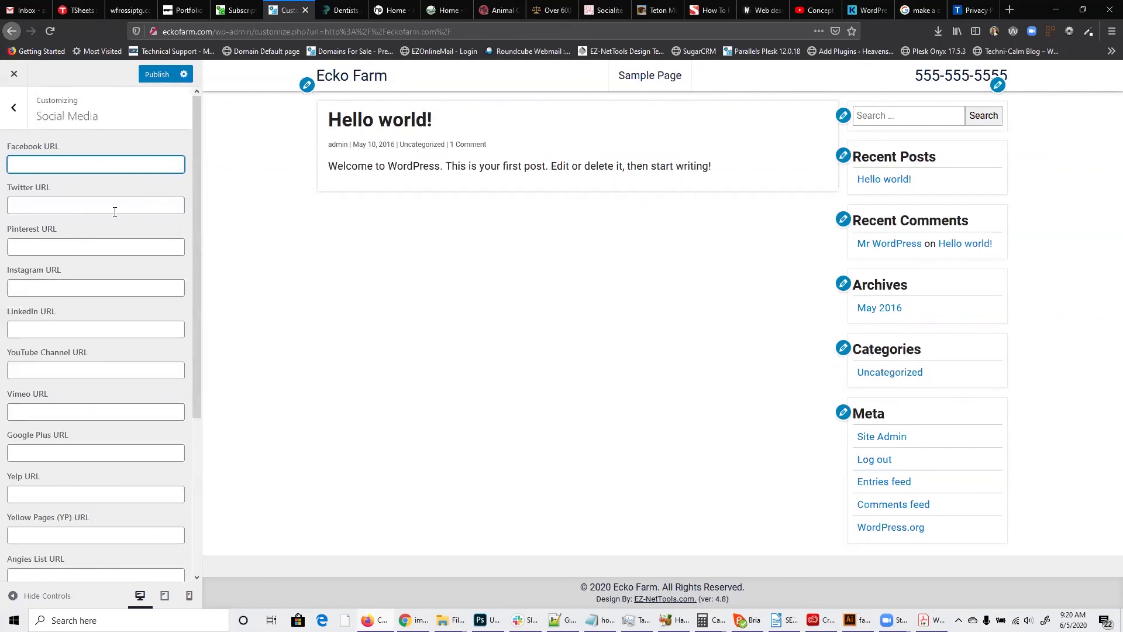
click(14, 107)
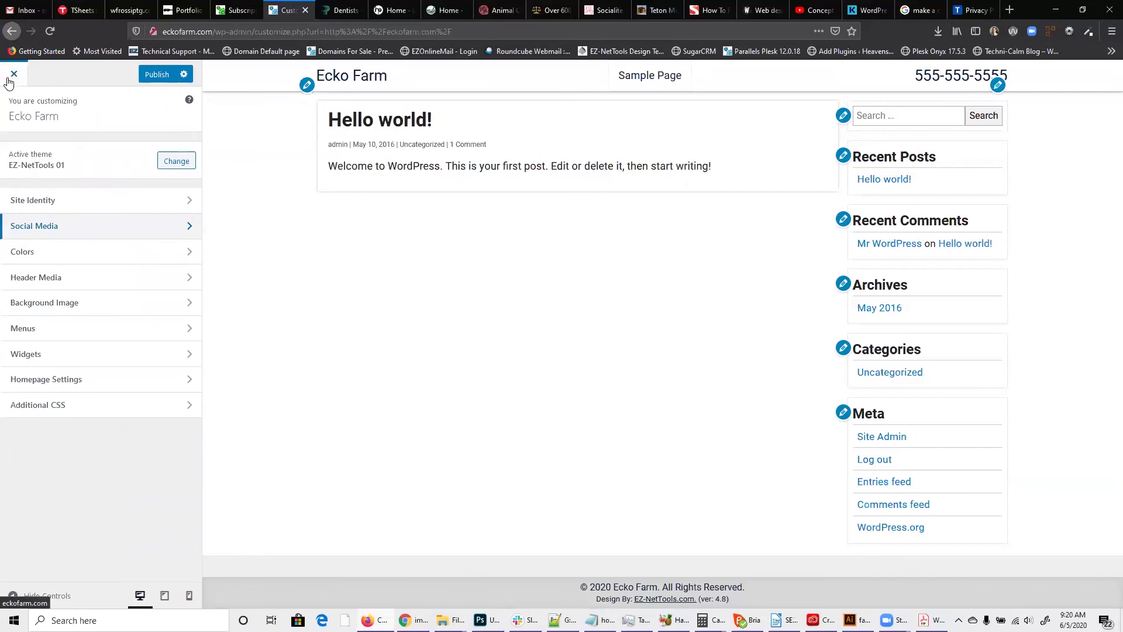
- In the Colors settings, try purple and green as the Background Color and settle on blue #1e73be
click(51, 252)
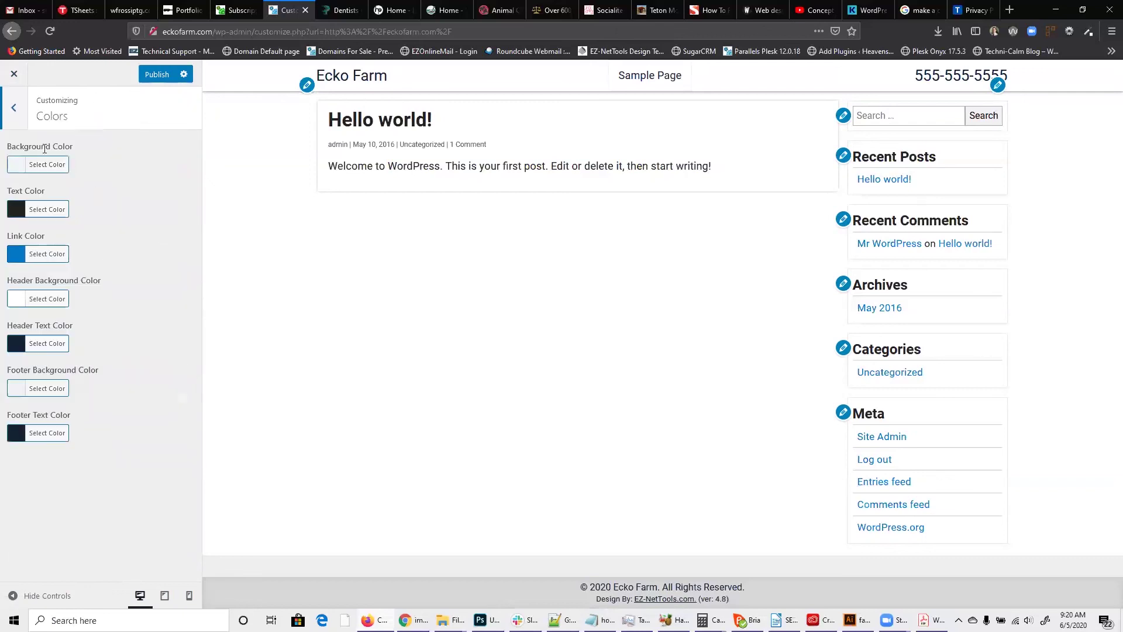
click(46, 169)
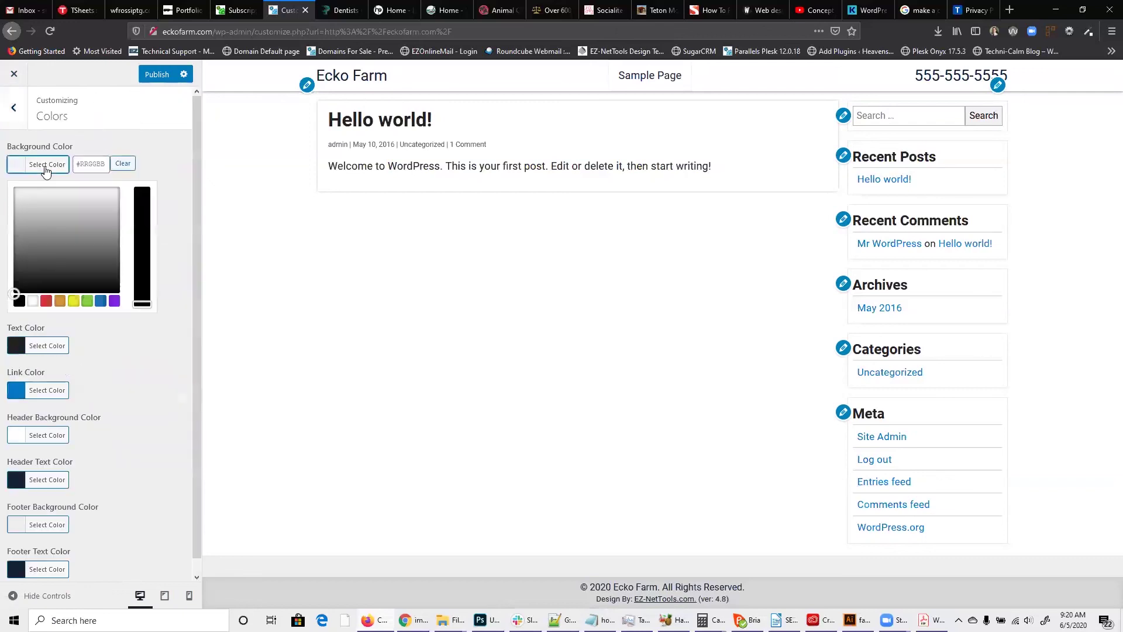
click(114, 302)
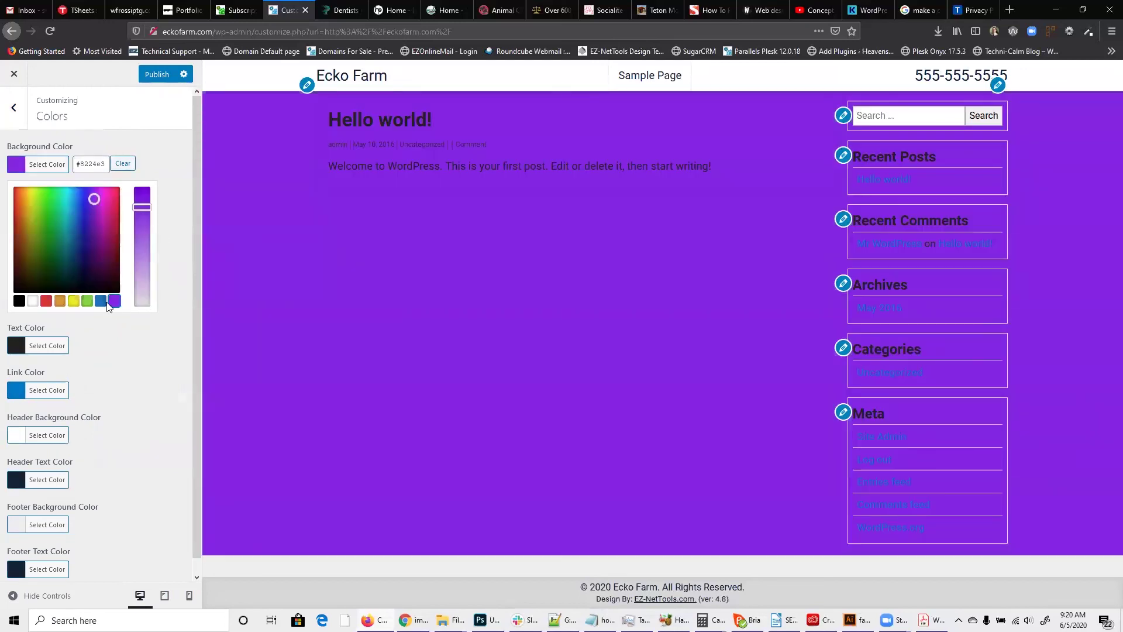
click(88, 301)
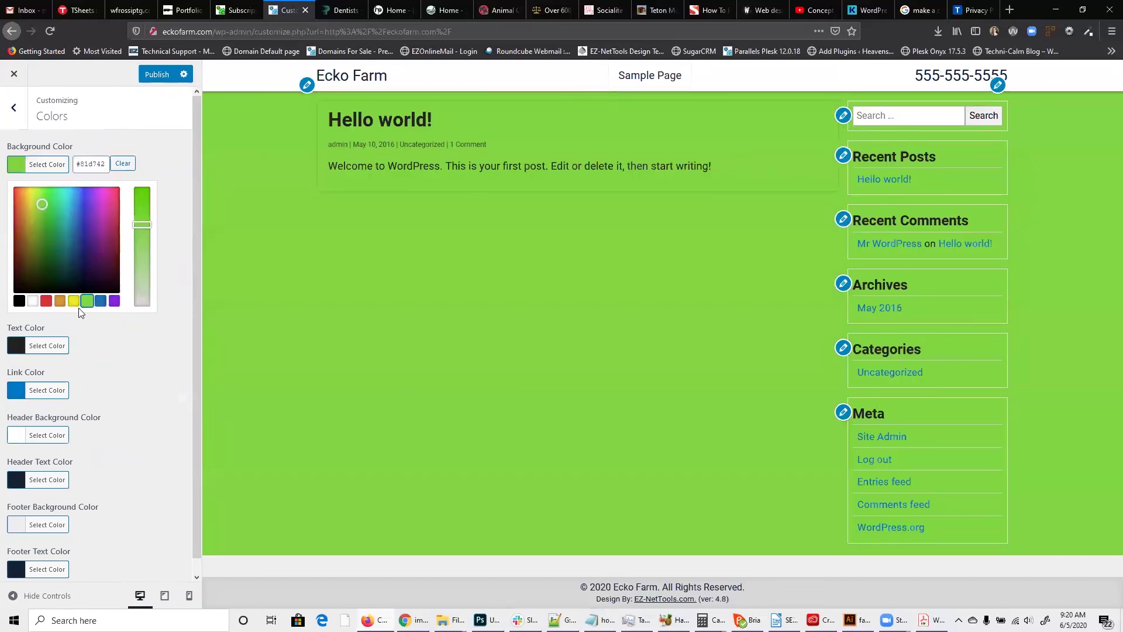
click(101, 302)
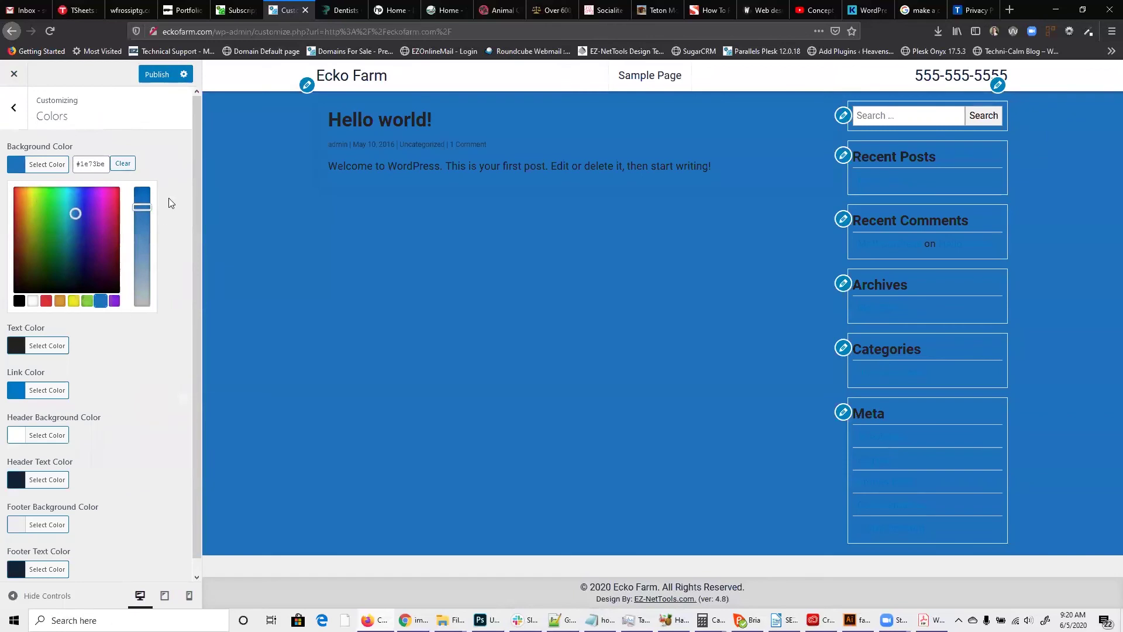
click(123, 408)
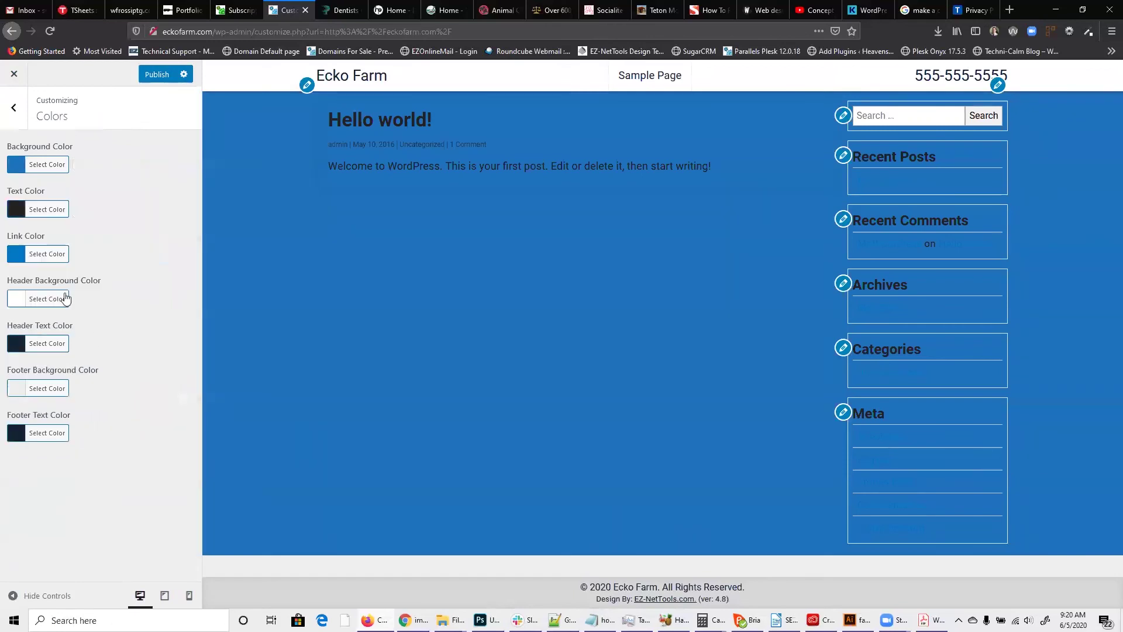
- Try white #ffffff as the Text Color and restore the default text color
click(37, 212)
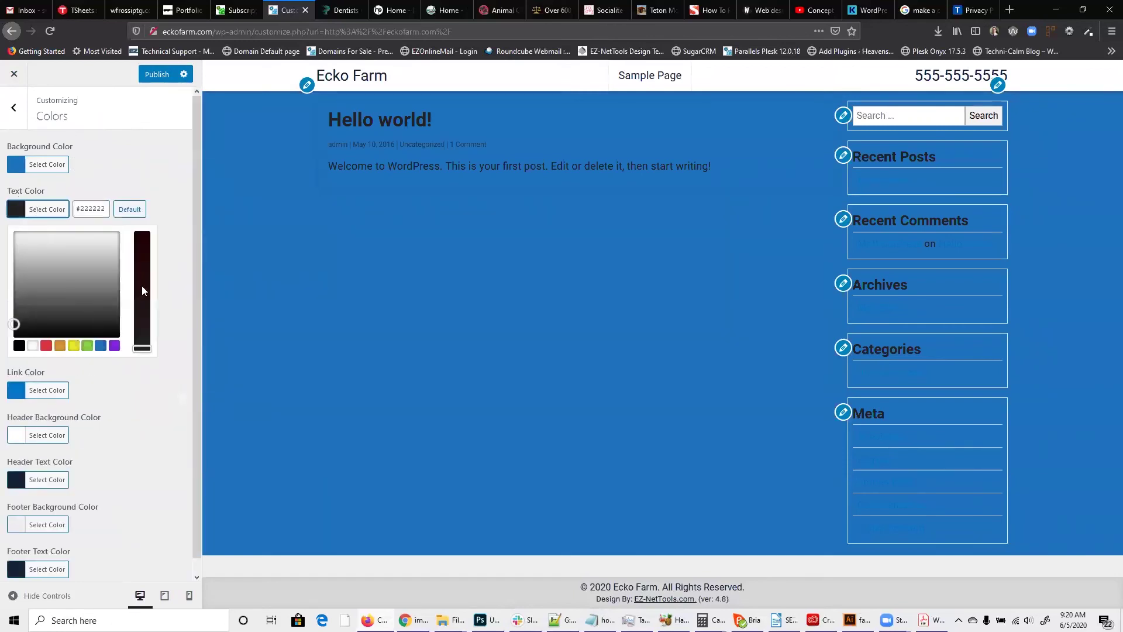
click(32, 346)
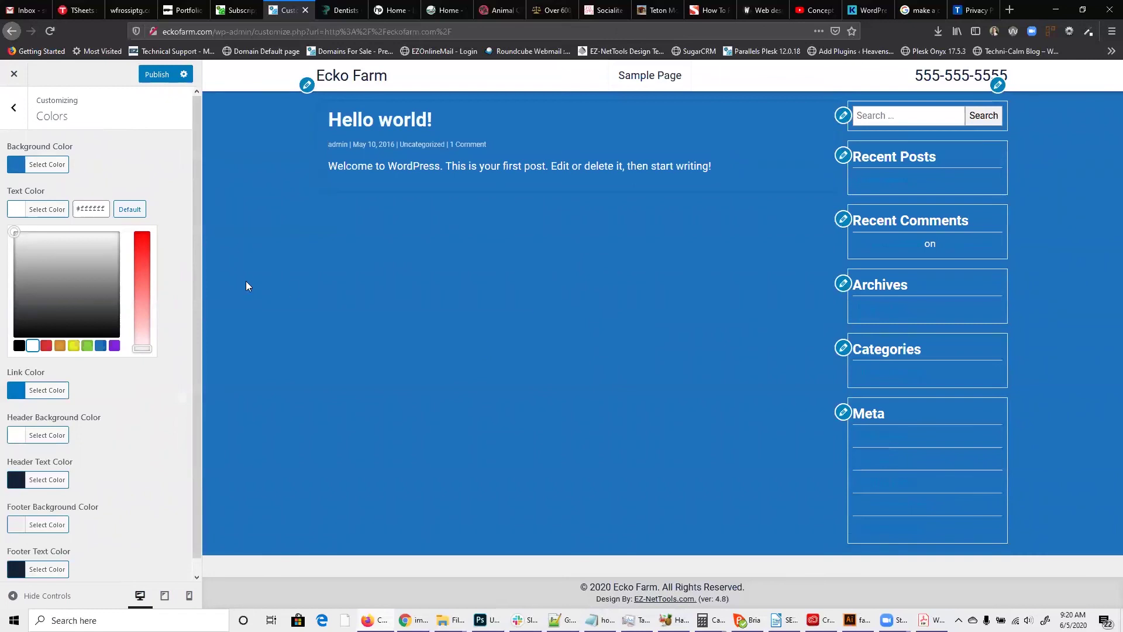
click(117, 212)
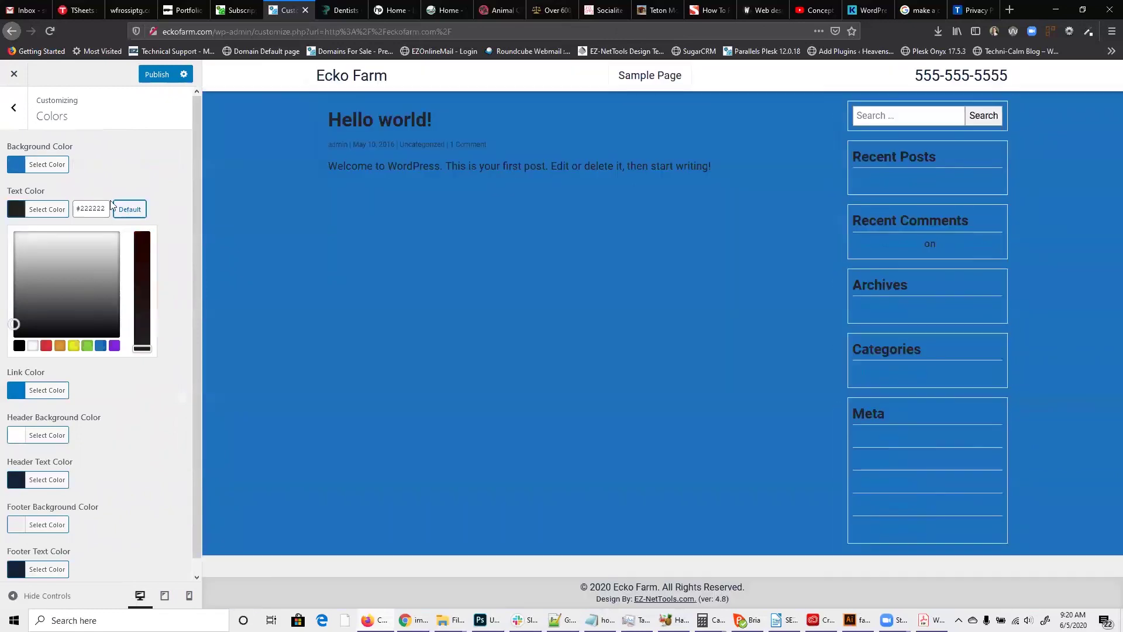
double_click(106, 211)
click(106, 210)
click(102, 176)
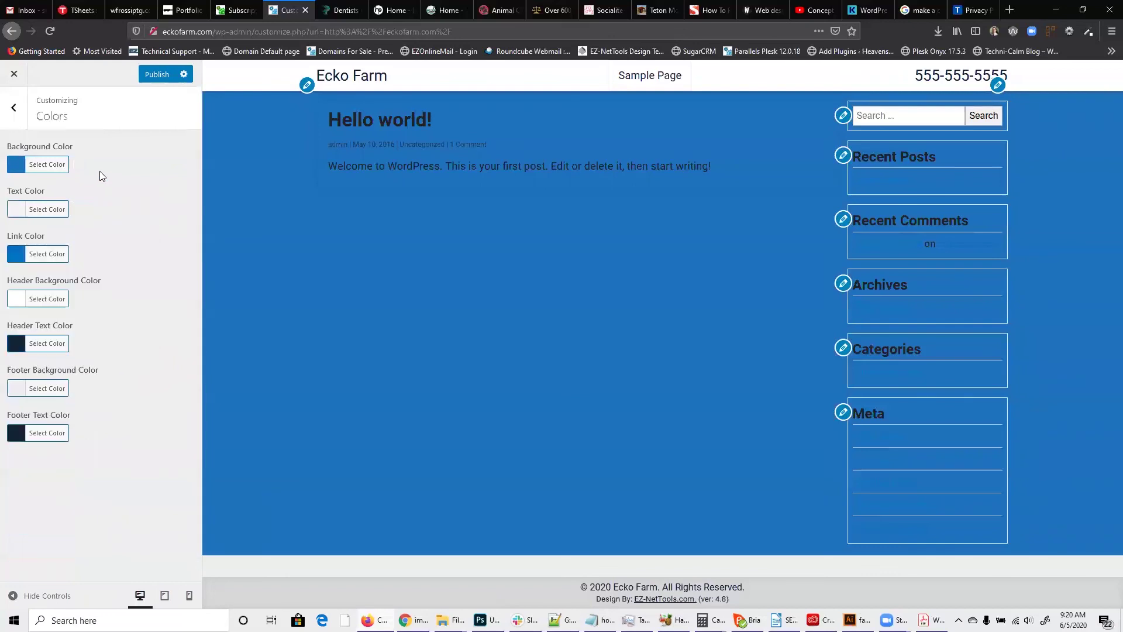
- Clear the blue Background Color
click(47, 164)
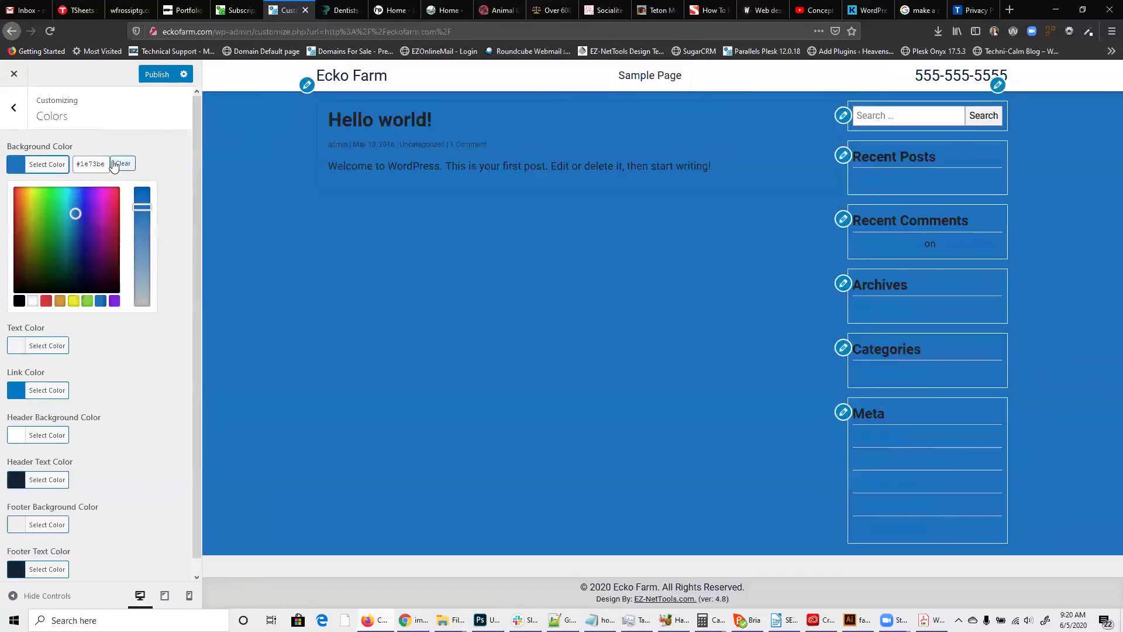
click(122, 164)
click(170, 407)
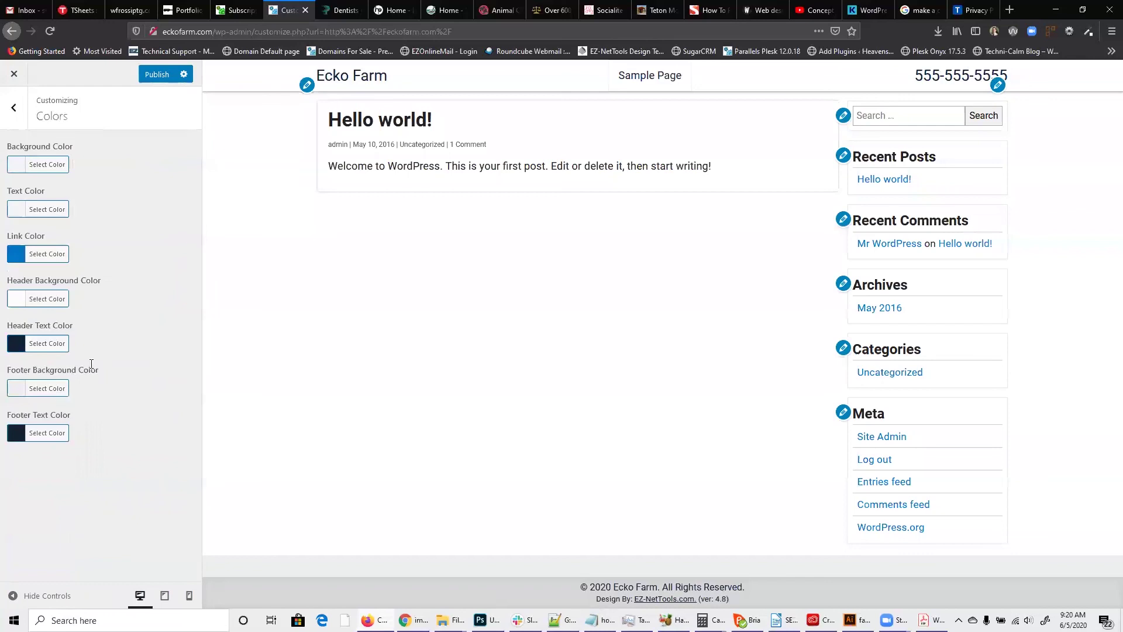
- Set the Header Background Color to orange and the Header Text Color to white #ffffff
click(45, 298)
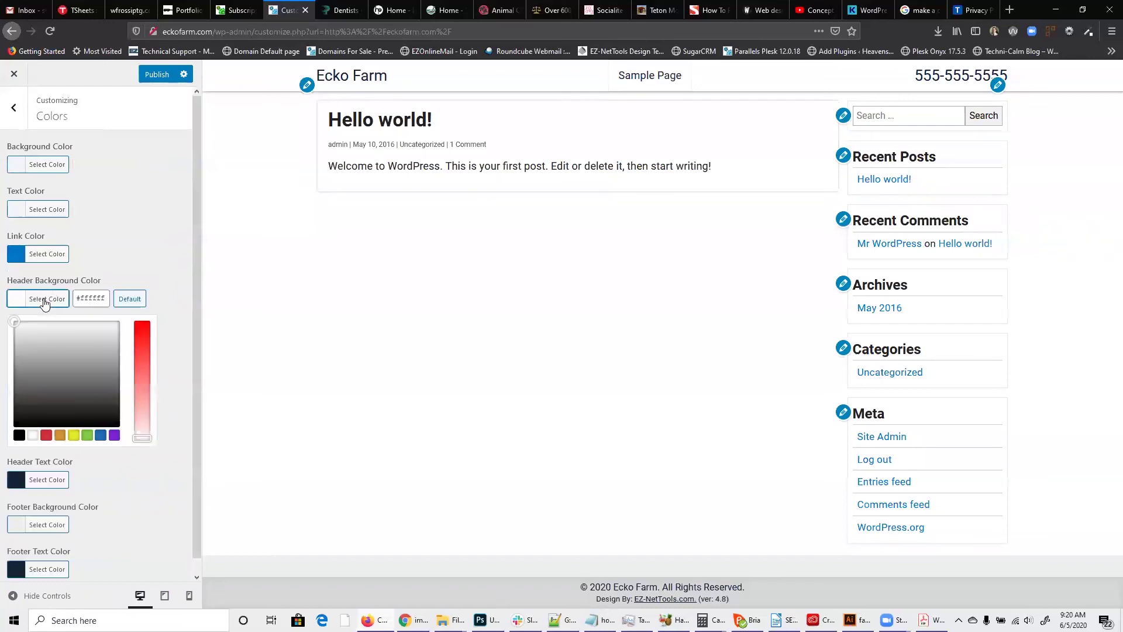
click(60, 435)
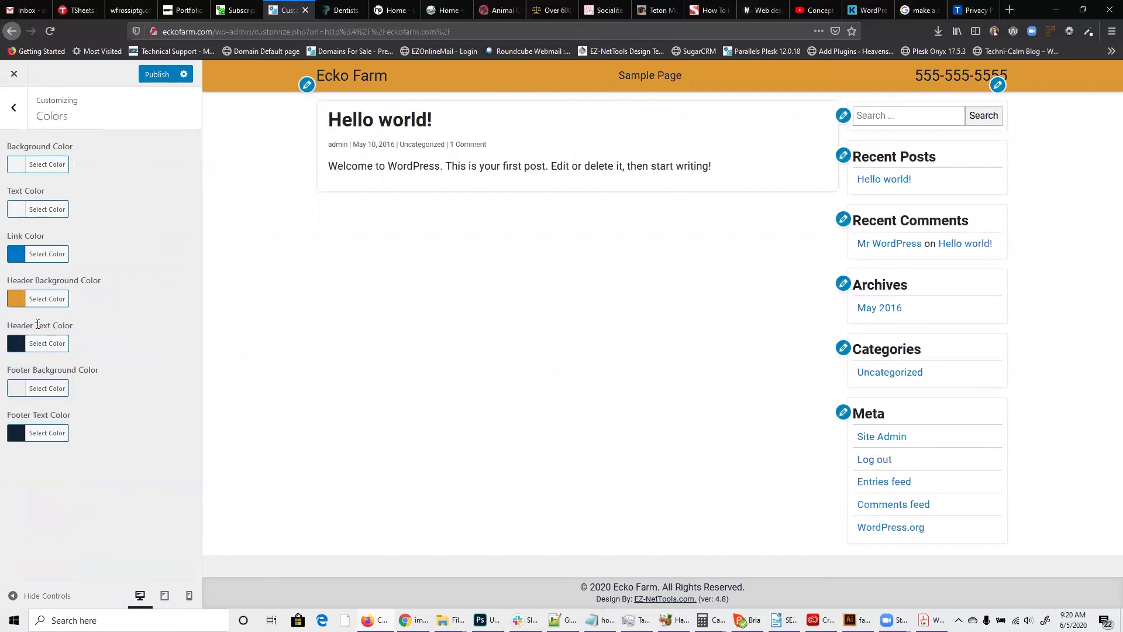
click(48, 344)
click(32, 480)
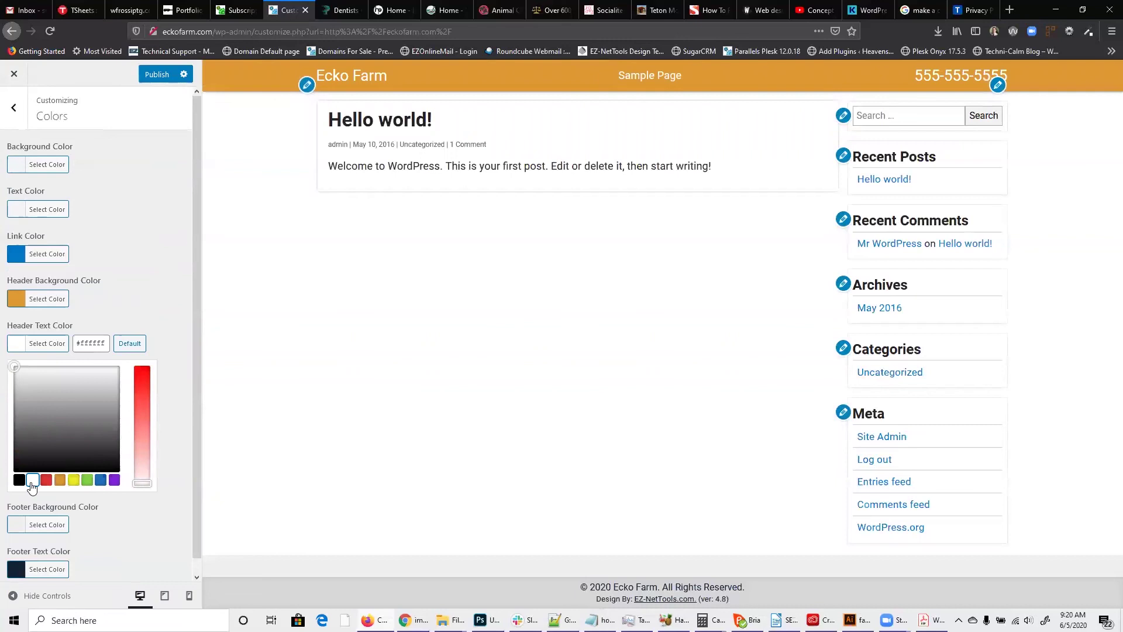
click(177, 460)
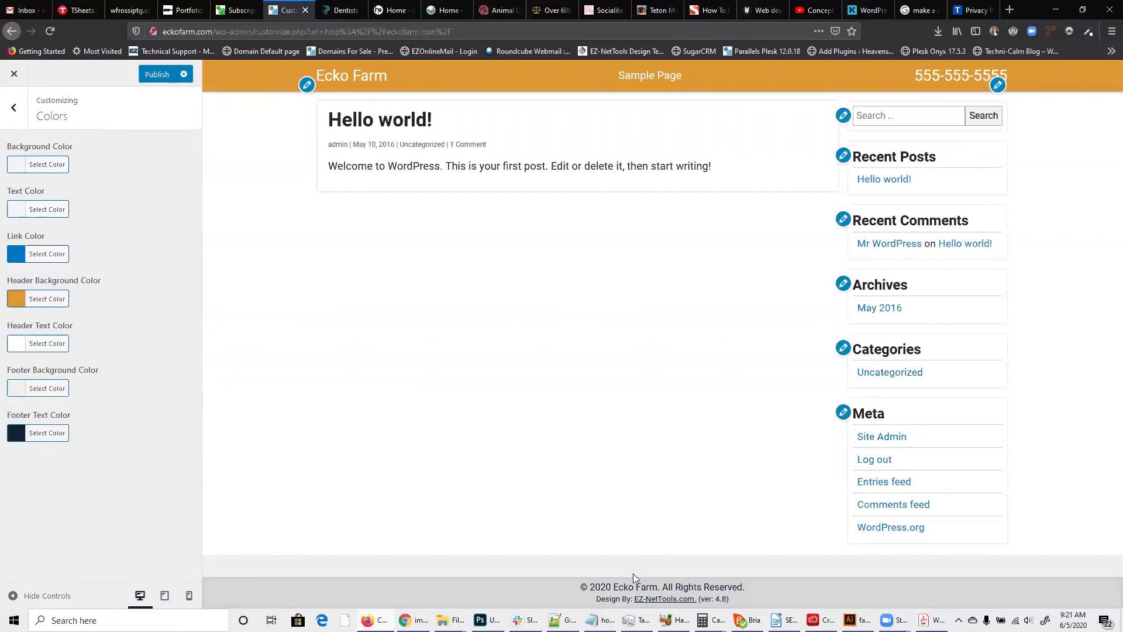
- Set the Footer Background Color to purple #8224e3 and the Footer Text Color to white #ffffff, and leave the Colors settings
click(59, 388)
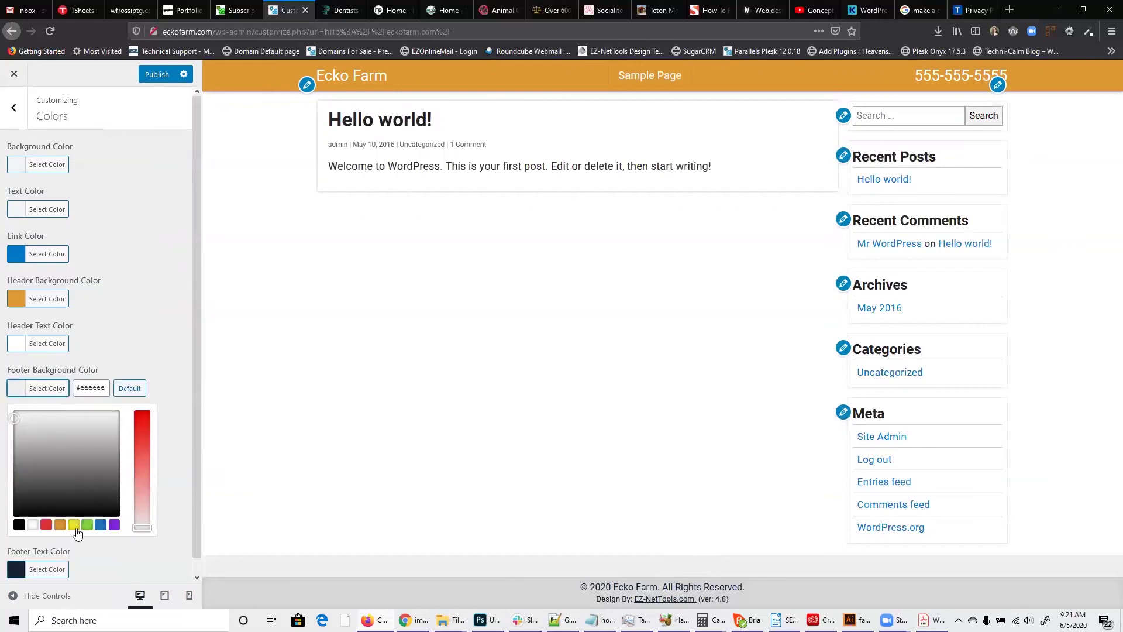
click(114, 524)
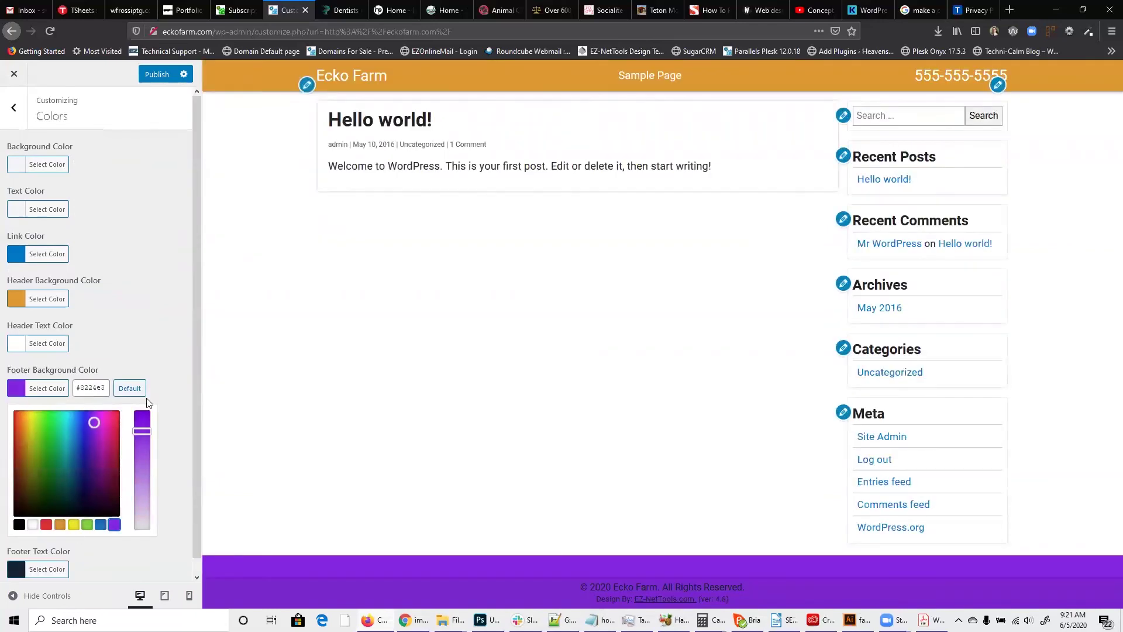
click(146, 401)
click(49, 432)
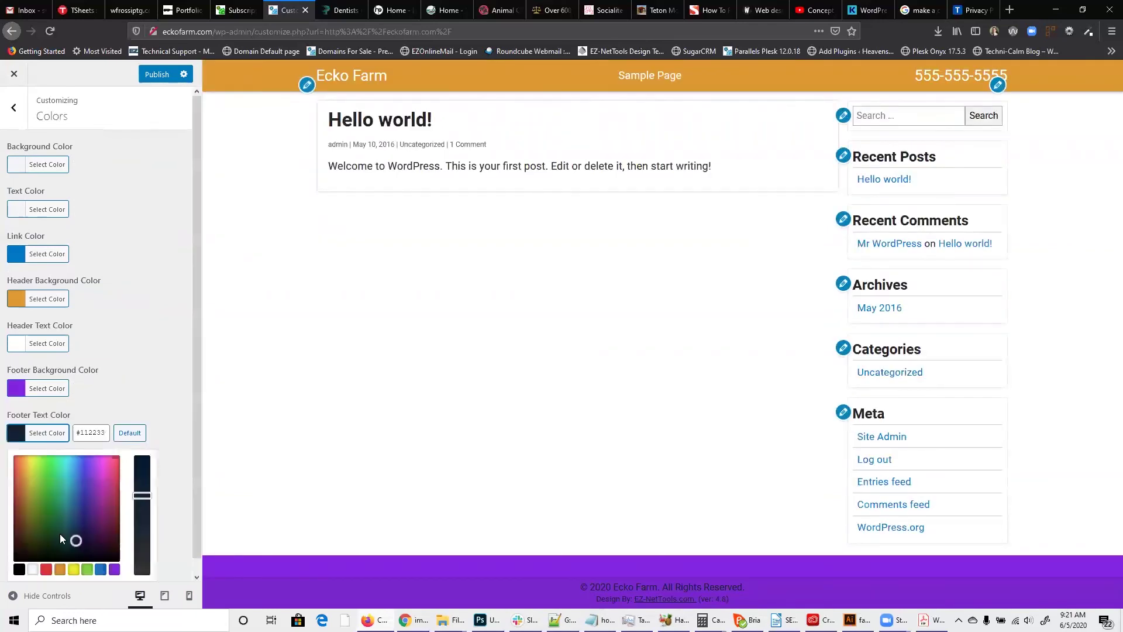
click(33, 569)
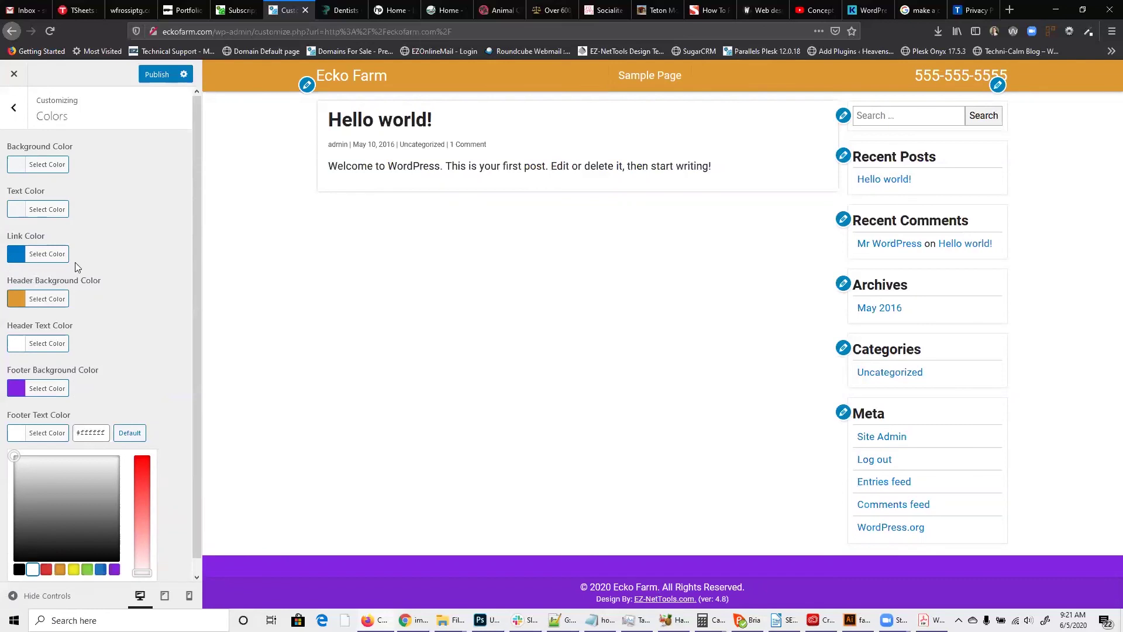
click(13, 109)
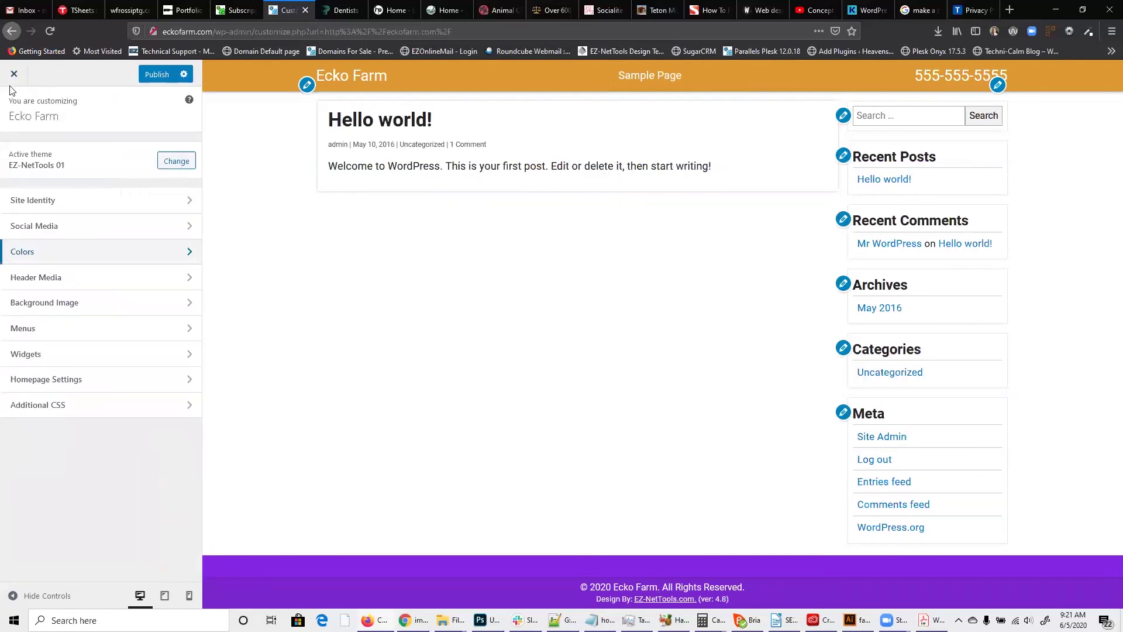
- View the Additional CSS editor and close the customizer, discarding the unpublished changes
click(82, 405)
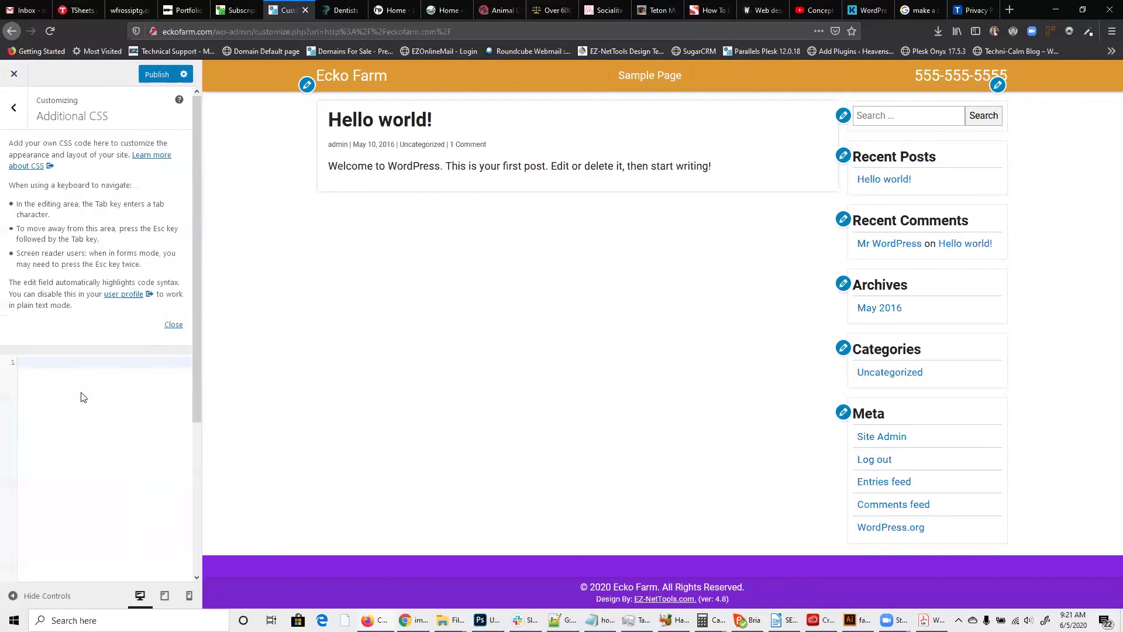
click(48, 377)
click(14, 108)
click(14, 74)
click(622, 279)
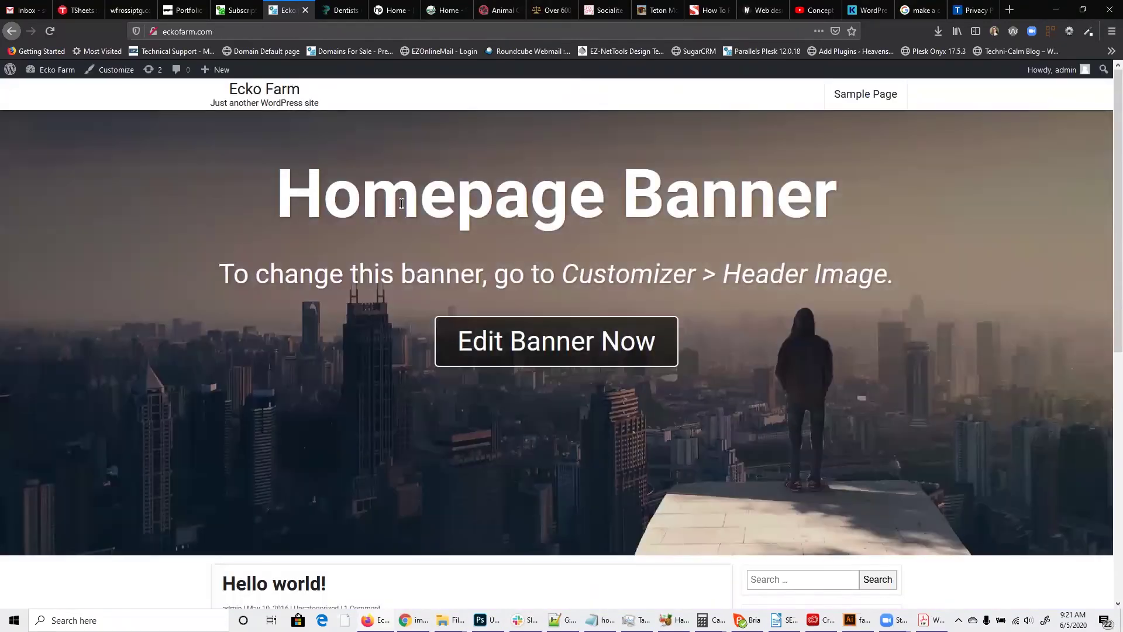
- Go to the site's admin dashboard, open the Theme Editor and accept the warning about direct theme edits
click(57, 74)
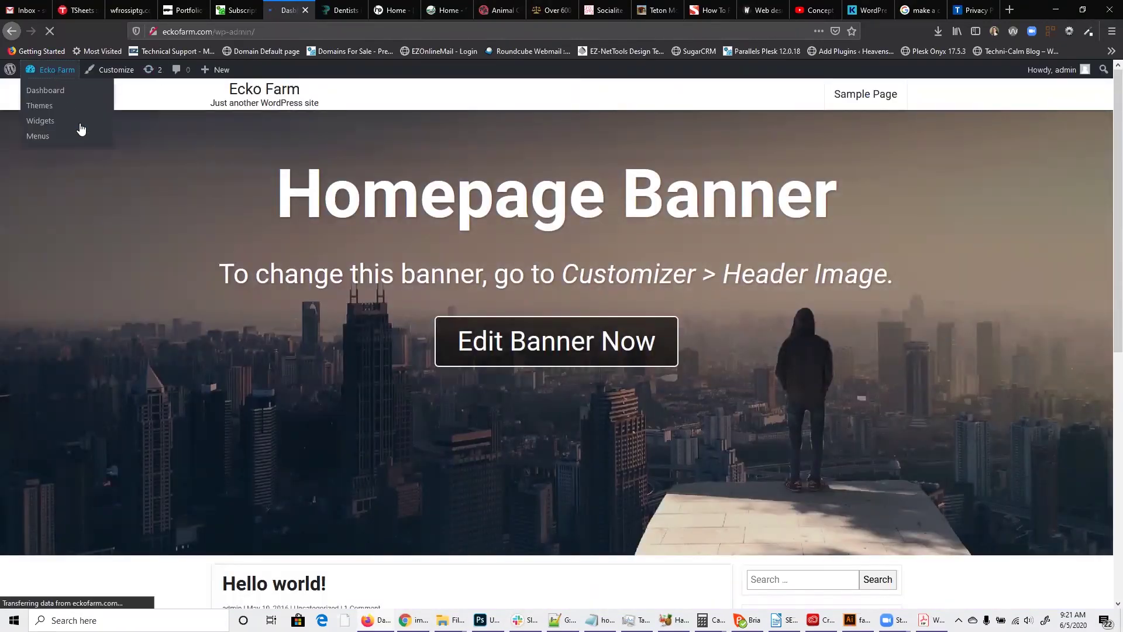
mouse_move(8, 253)
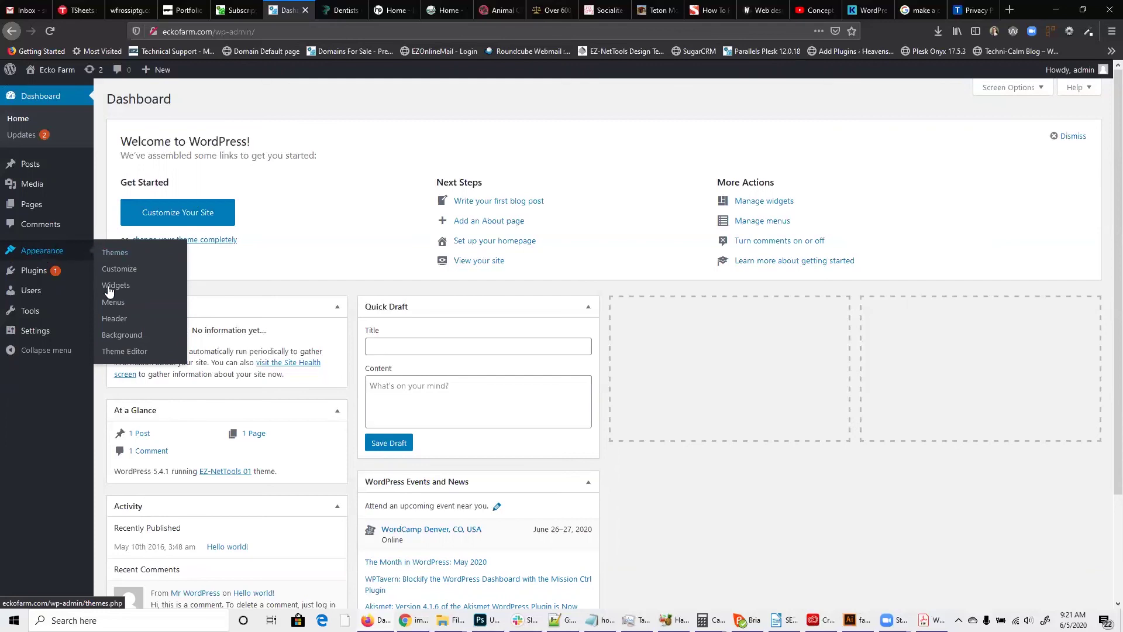
click(124, 352)
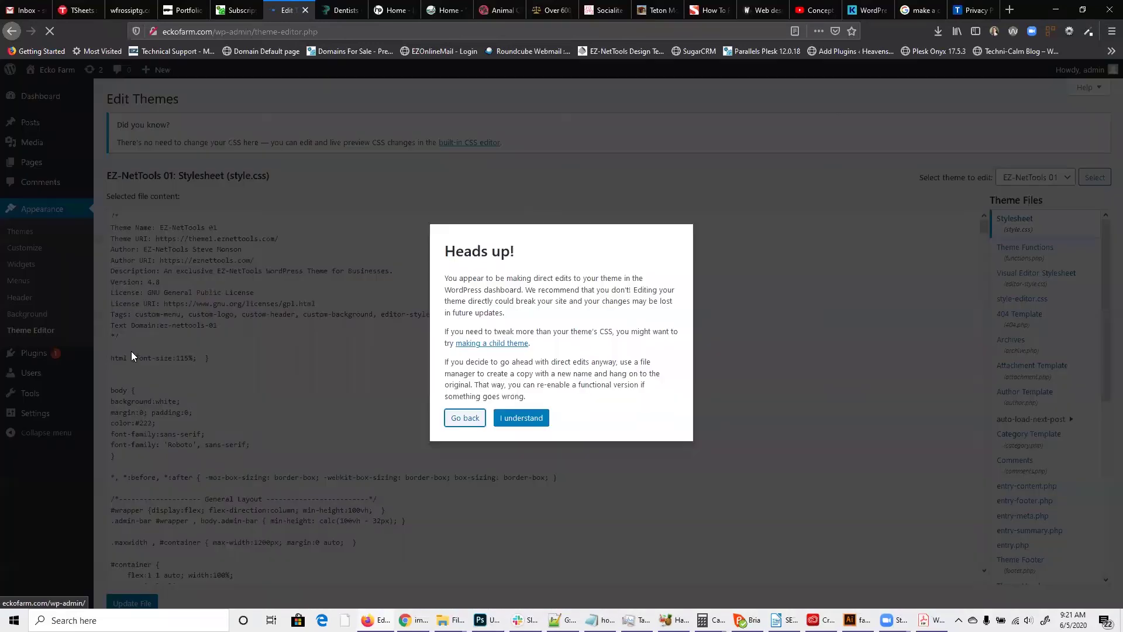
click(517, 418)
- Look through the EZ-NetTools 01 stylesheet (style.css), covering its general formatting and Gutenberg block style rules
click(411, 384)
scroll(376, 391, down, 4)
scroll(387, 364, down, 5)
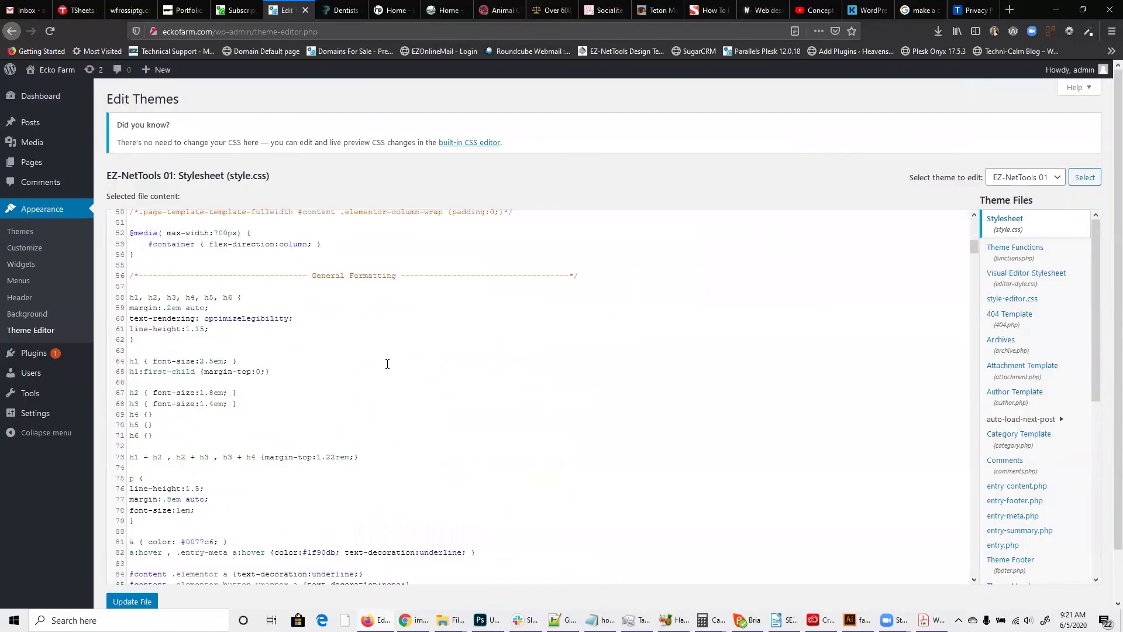
scroll(414, 409, down, 8)
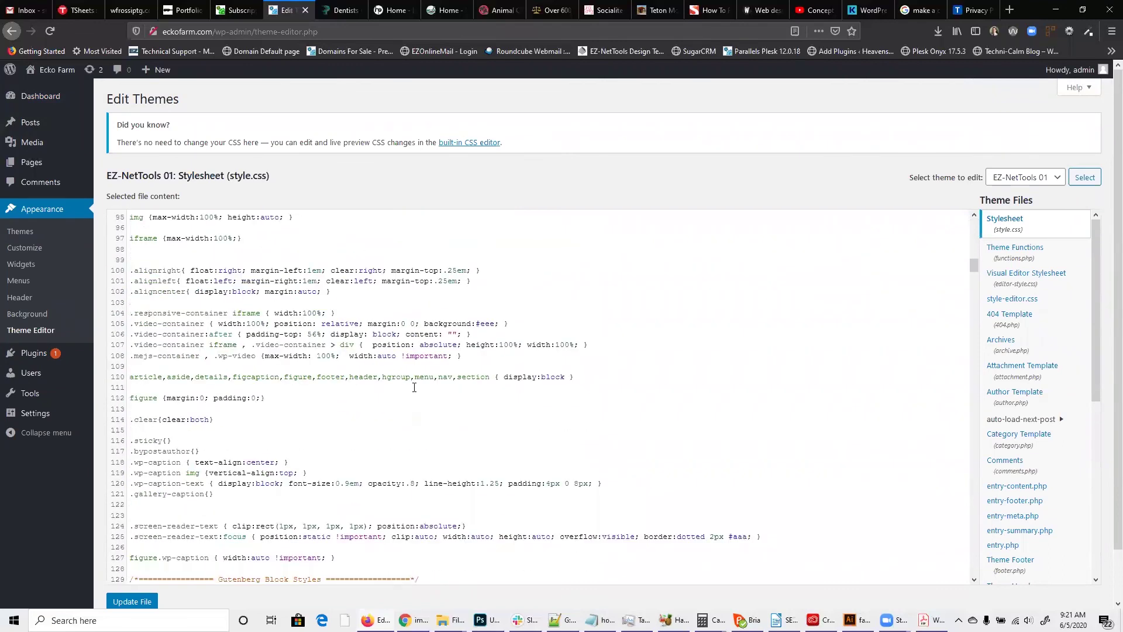
click(416, 390)
scroll(375, 419, down, 6)
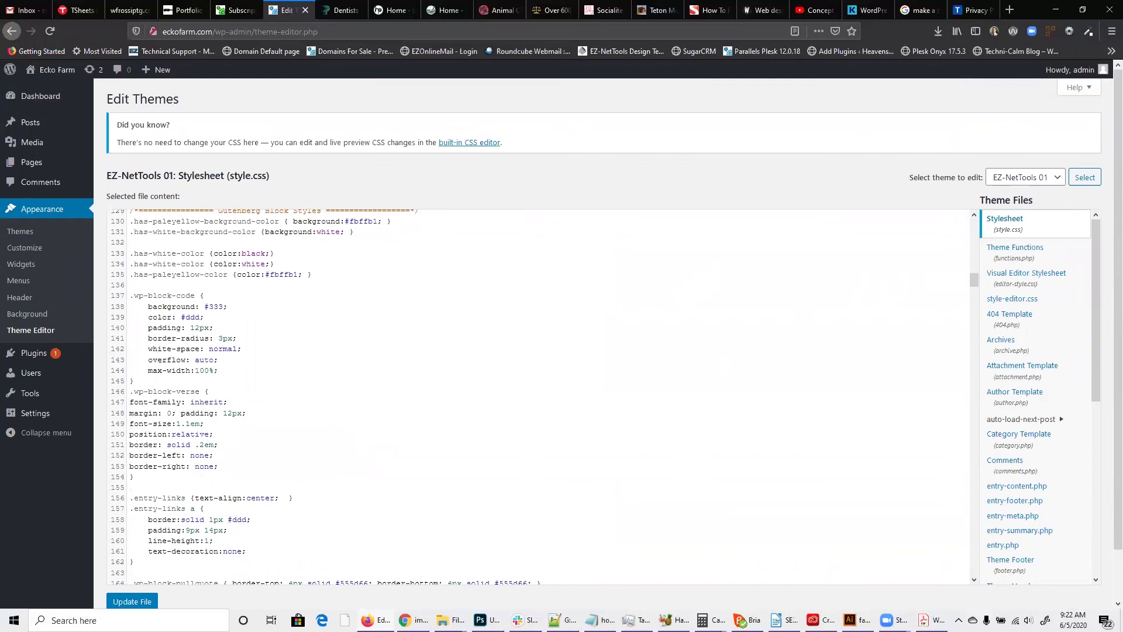
scroll(1101, 323, down, 2)
scroll(1101, 324, down, 6)
- Open the Theme Header file (header.php), select the Google Fonts Roboto stylesheet link and check the Merriweather embed code on Google Fonts
click(1020, 259)
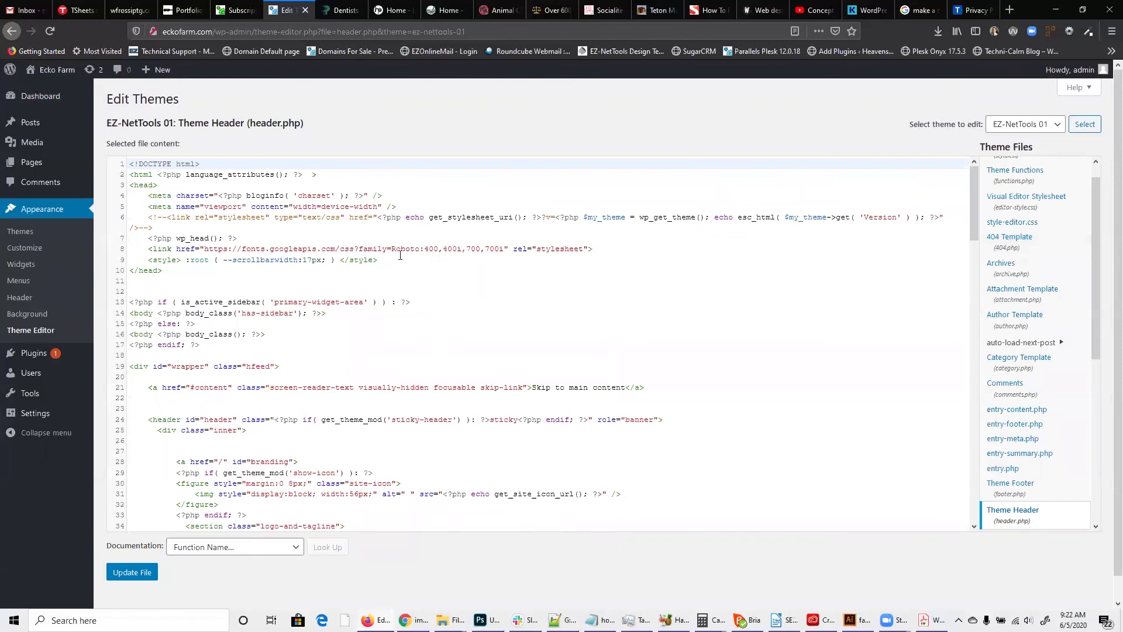
mouse_move(148, 248)
mouse_down()
mouse_move(592, 248)
mouse_move(130, 248)
mouse_up()
shift+click(605, 249)
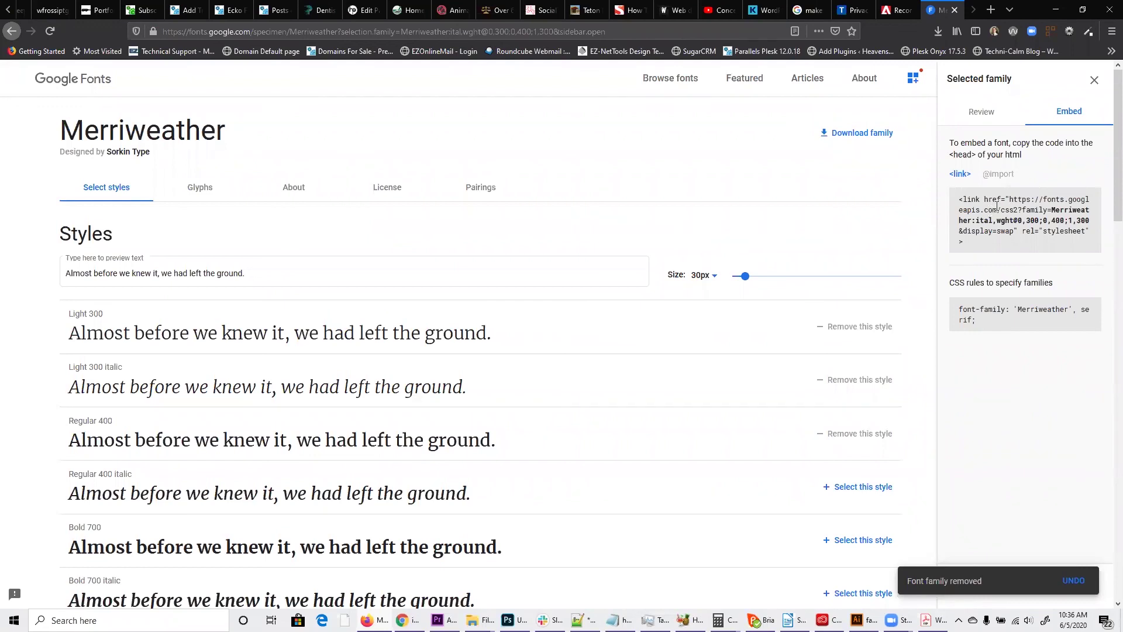
click(996, 205)
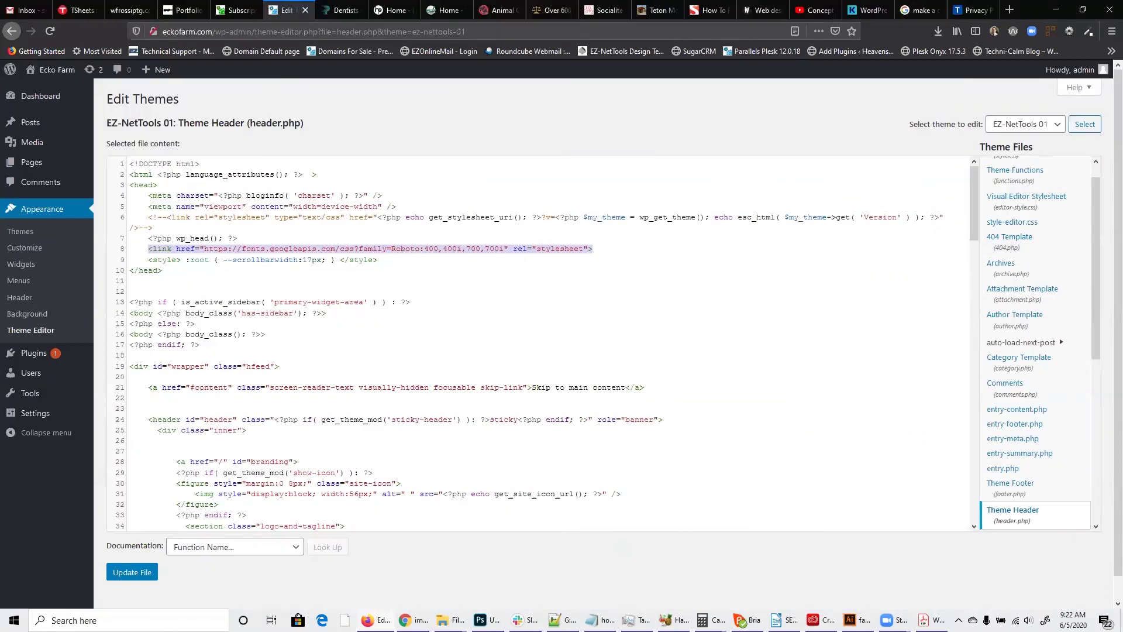
- Open the theme's Stylesheet (style.css) and locate the 'Roboto' font-family declaration in the body rule
scroll(1049, 240, up, 2)
click(1016, 172)
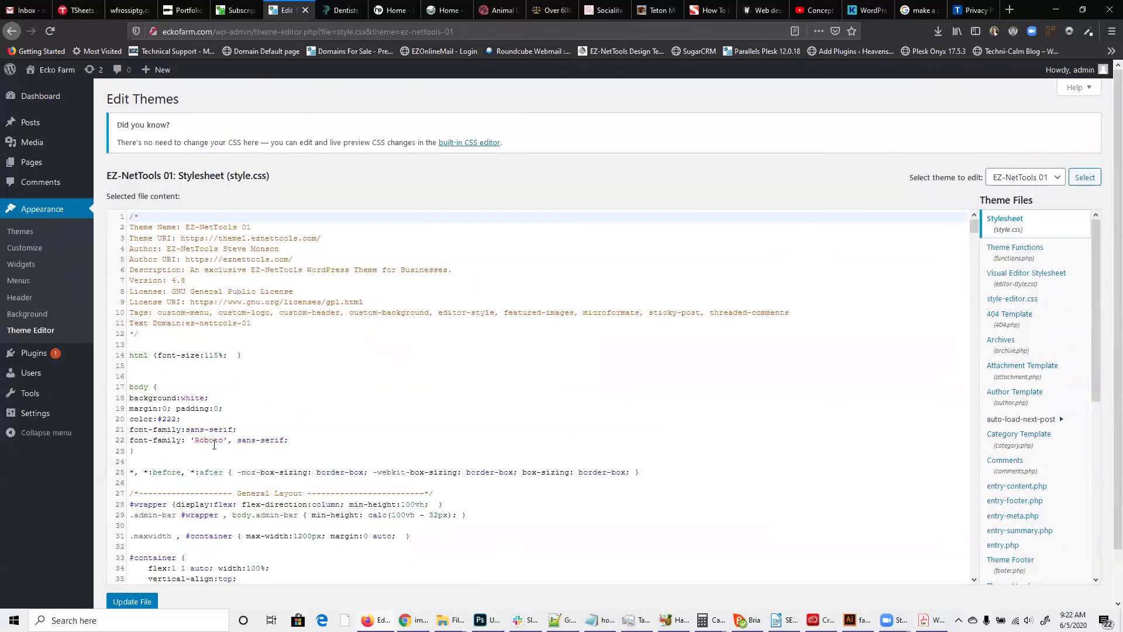
triple_click(168, 440)
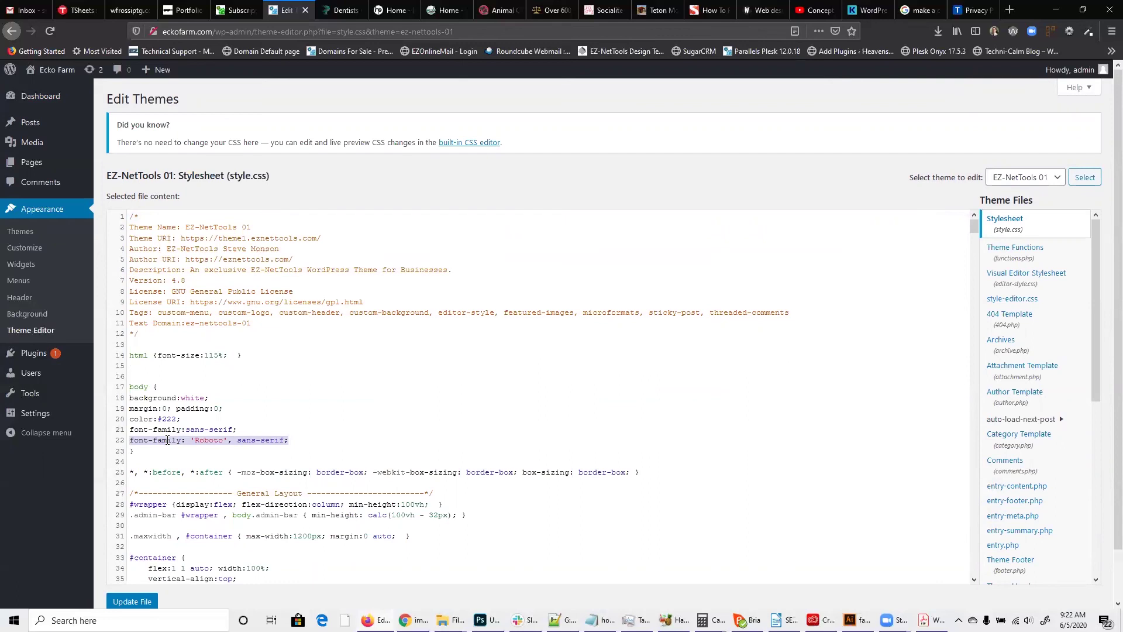
click(299, 442)
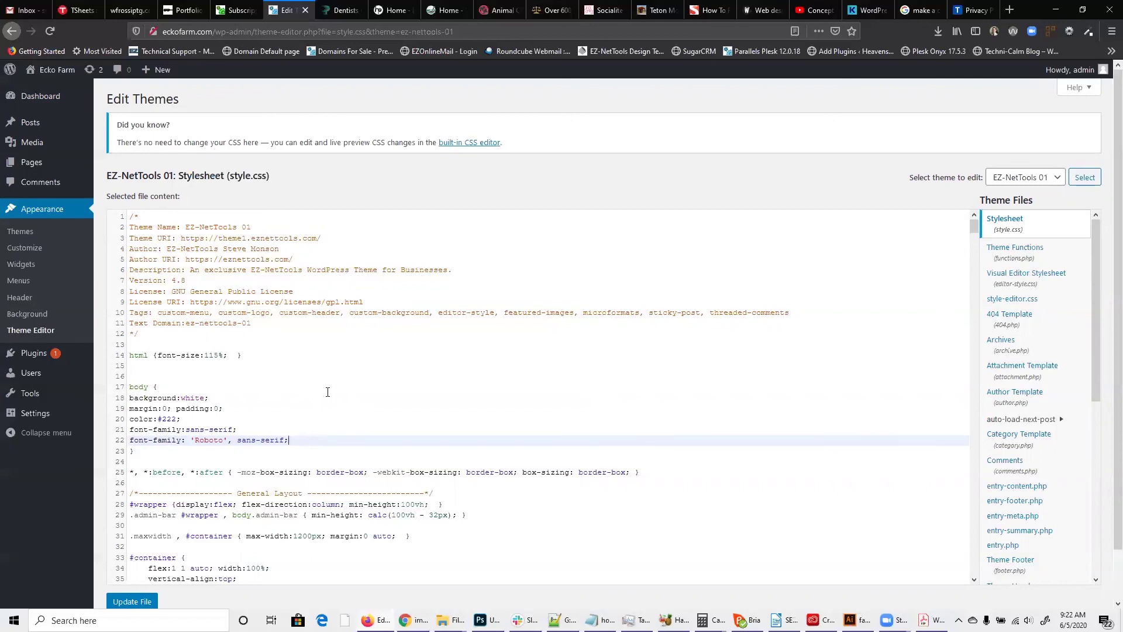
click(271, 426)
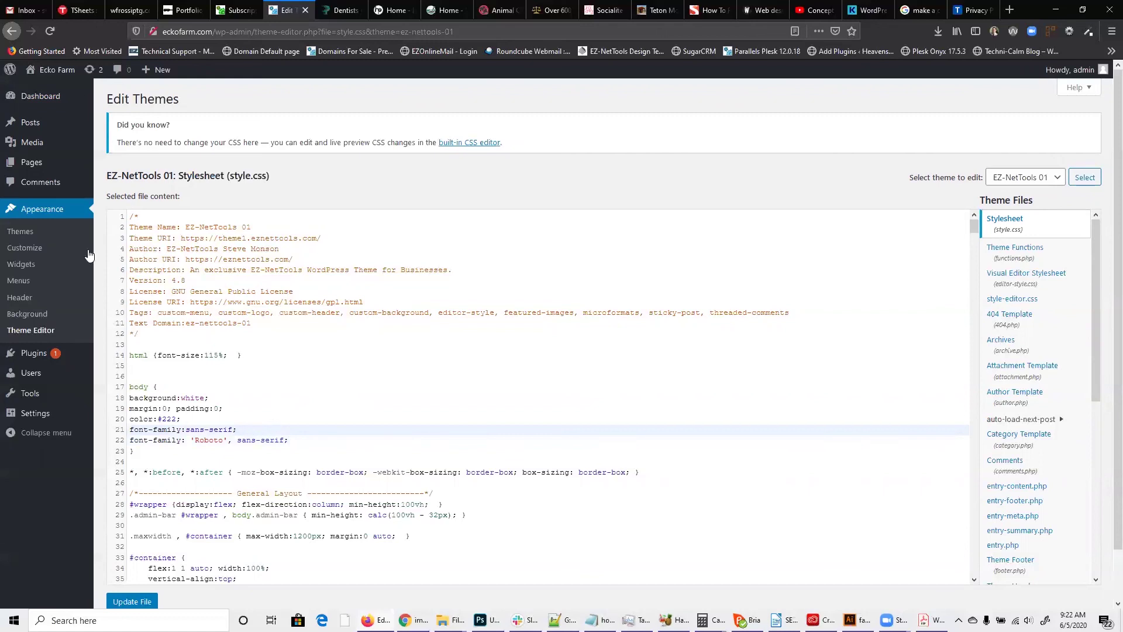
- Open the Ecko Farm homepage in a separate browser tab and view its sidebar and footer
right_click(23, 67)
click(117, 79)
click(310, 7)
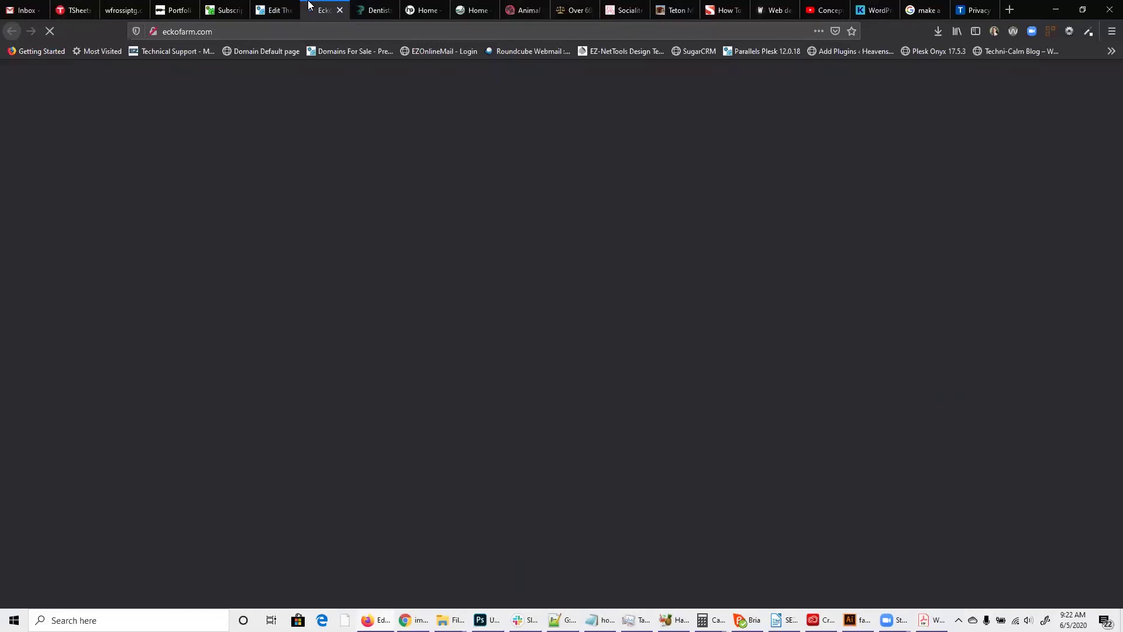
scroll(456, 274, down, 8)
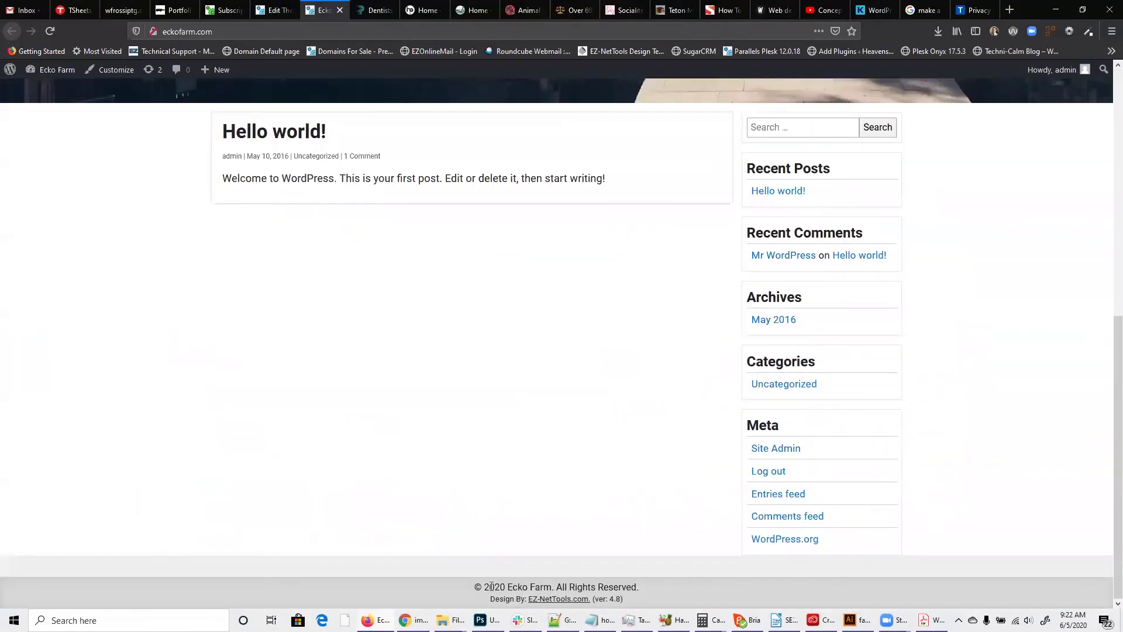
- Open the Widgets screen and compare the Sidebar Widget Area with the sidebar sections on the homepage
click(275, 9)
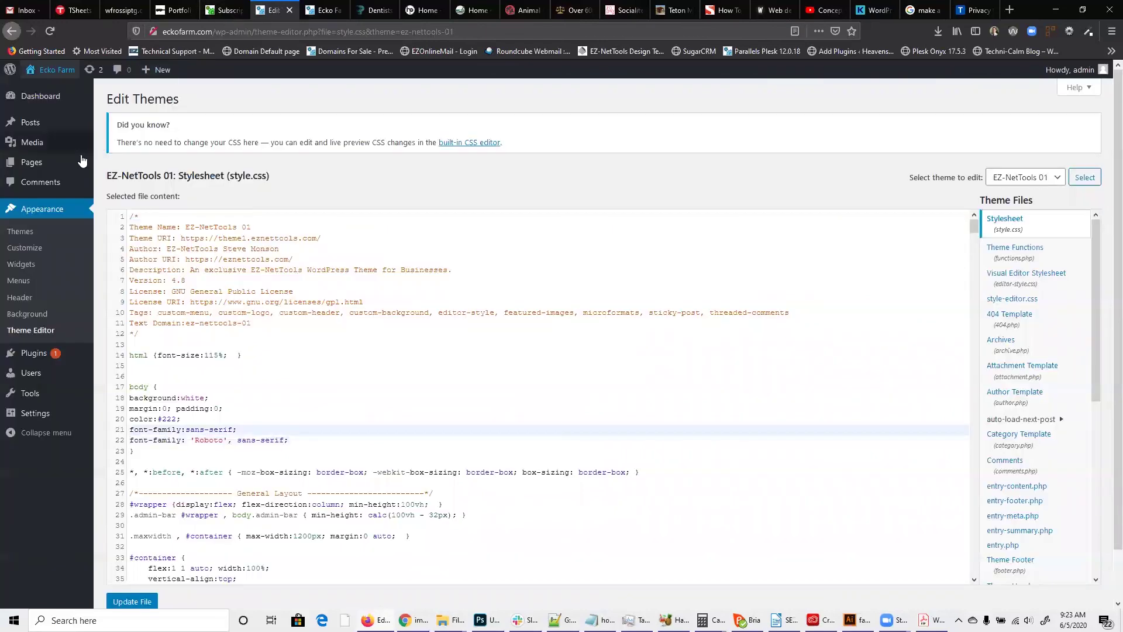
click(28, 268)
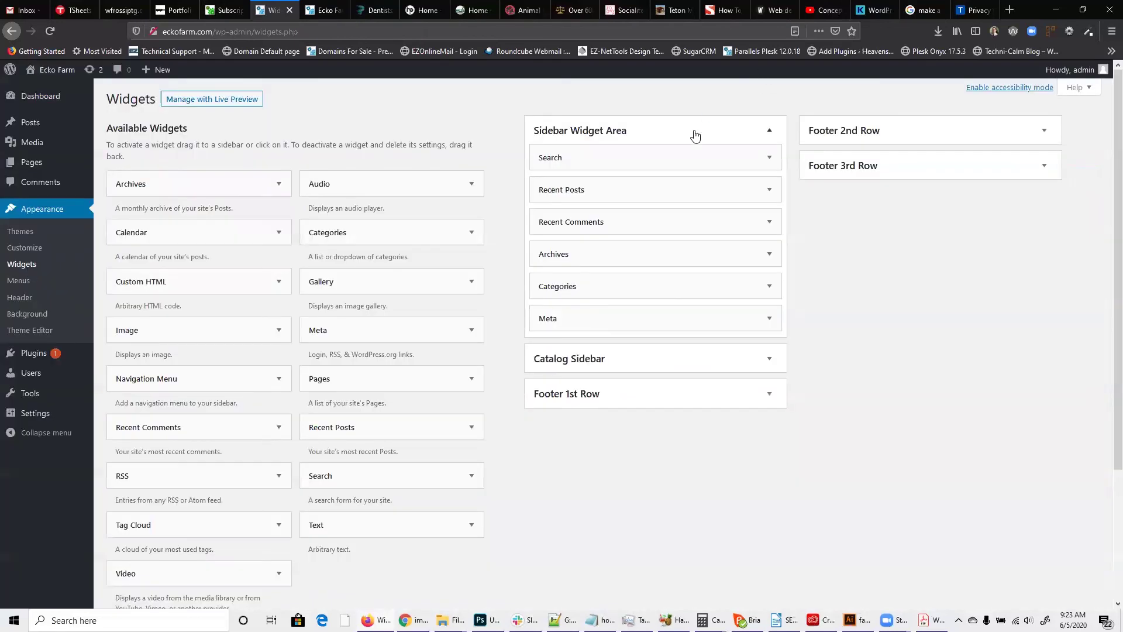
click(695, 135)
click(730, 138)
click(306, 4)
drag(755, 169, 948, 486)
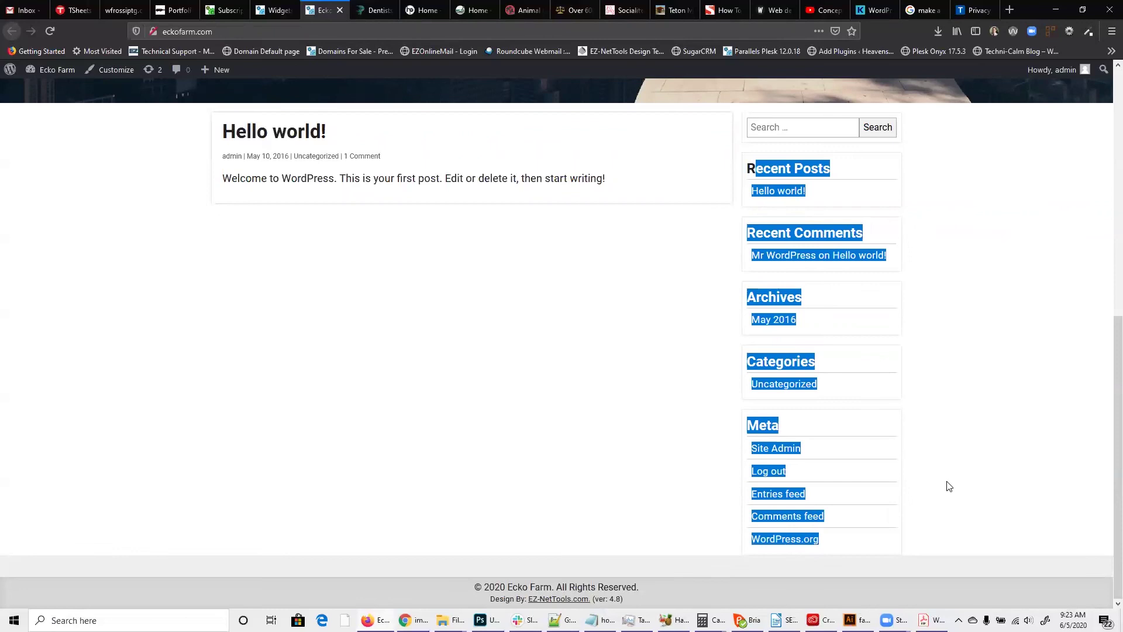
- Remove all widgets from the Sidebar Widget Area and reload the homepage to check the layout
click(274, 10)
drag(636, 155, 374, 193)
drag(667, 149, 409, 199)
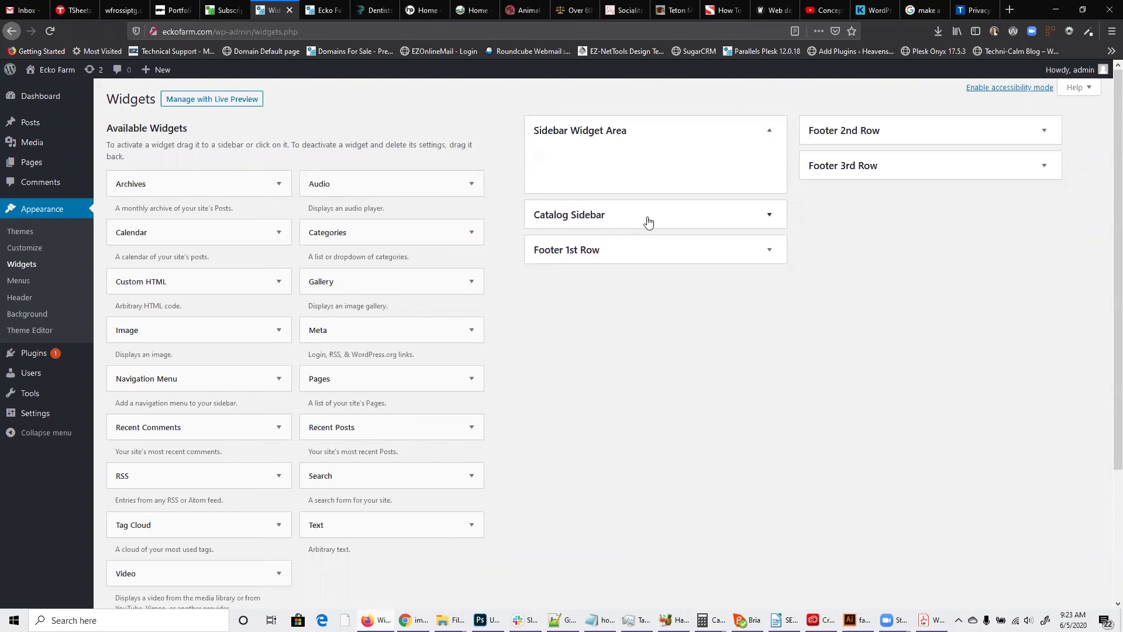
click(346, 16)
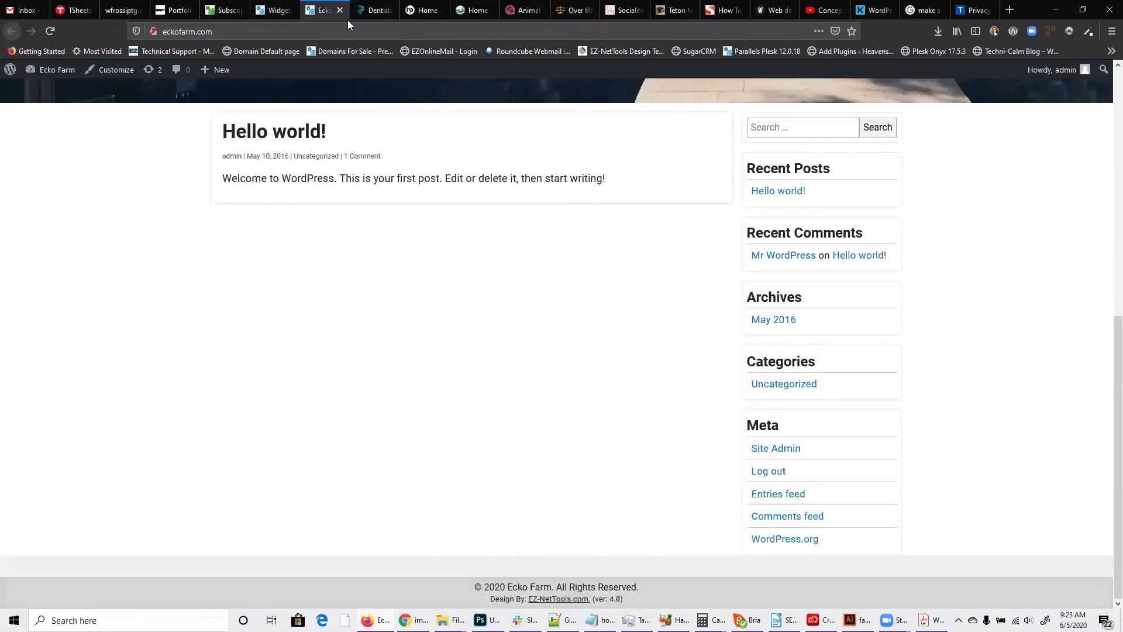
click(50, 32)
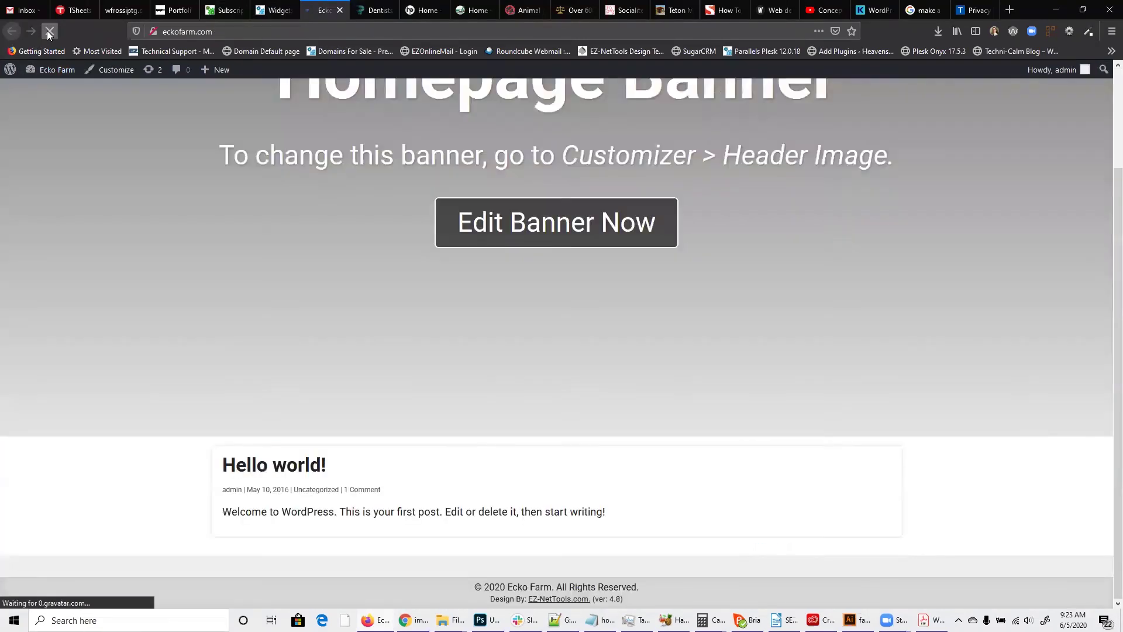
- Add a Text widget to the Footer 1st Row area and title it "Phone number"
click(279, 9)
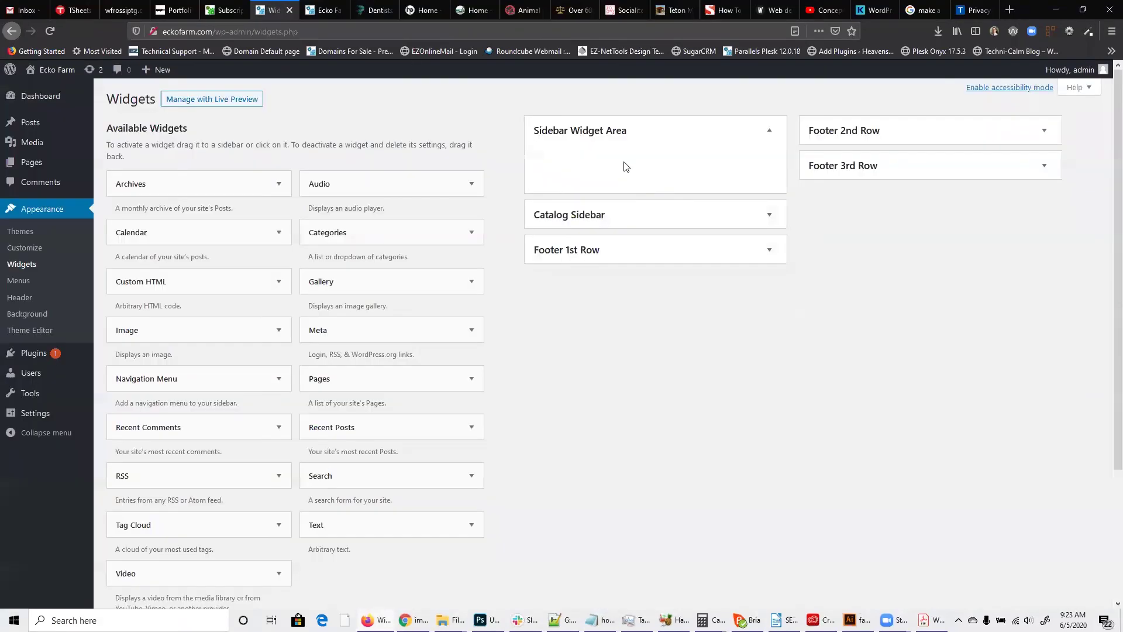
click(598, 252)
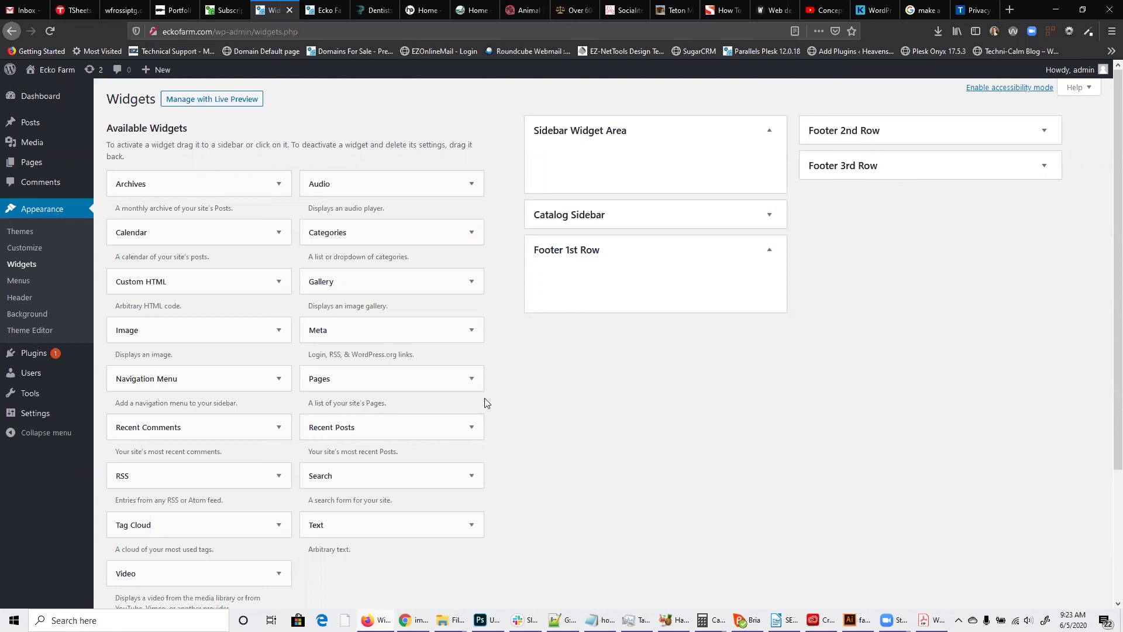
drag(410, 525, 650, 280)
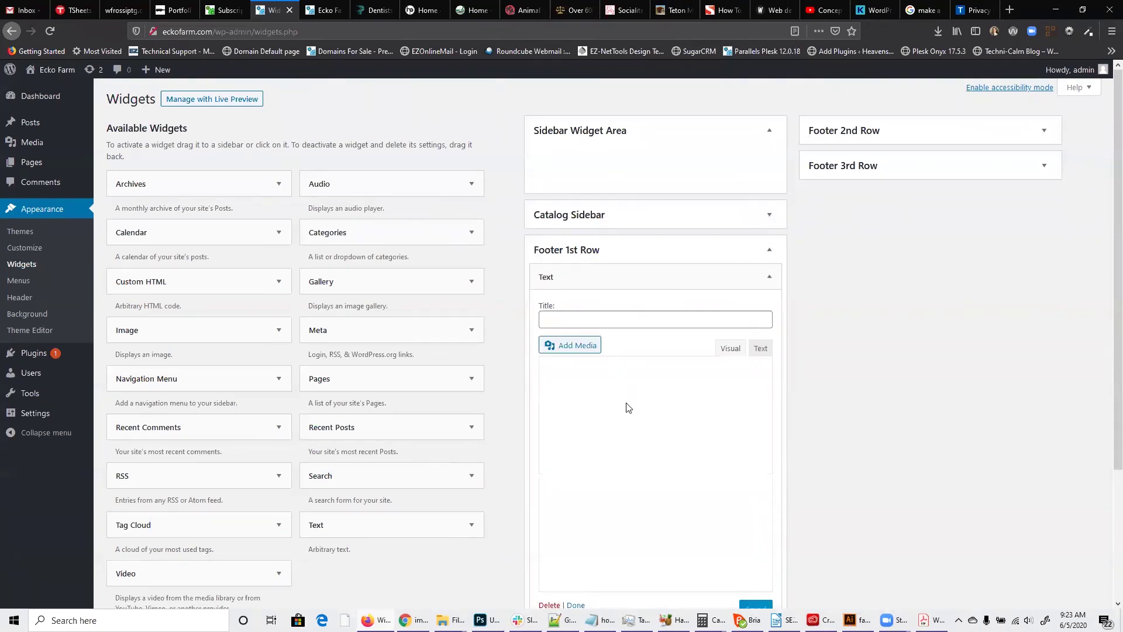
click(615, 319)
text(POh)
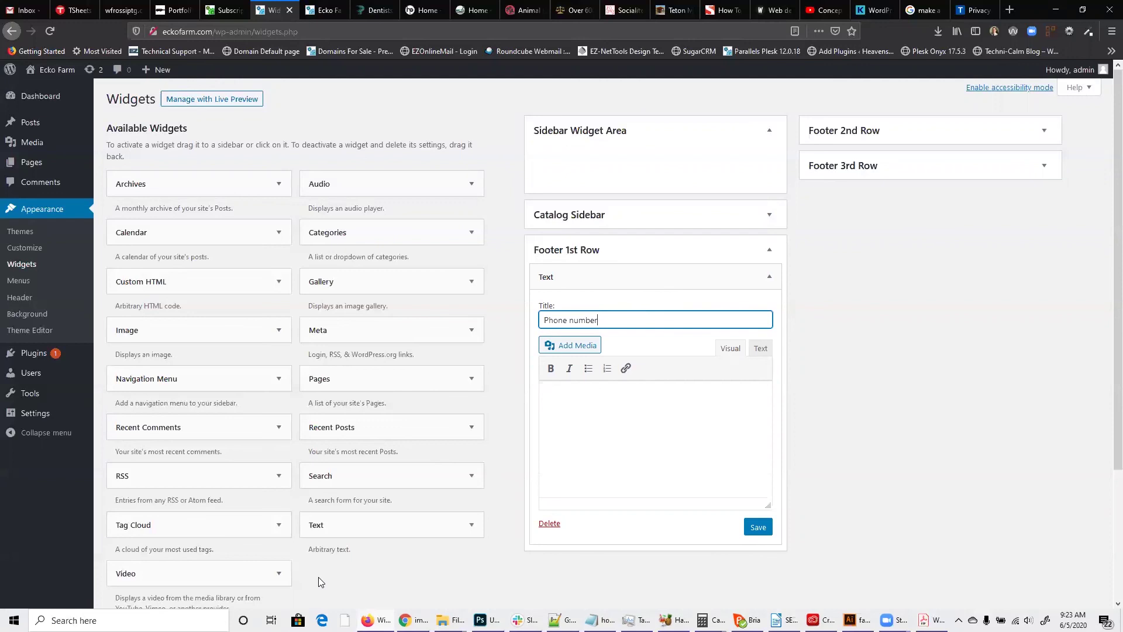
- Add a second Text widget to Footer 1st Row titled "Popular Pages" with the lines "home" and "portfolio"
drag(409, 529, 584, 500)
click(622, 429)
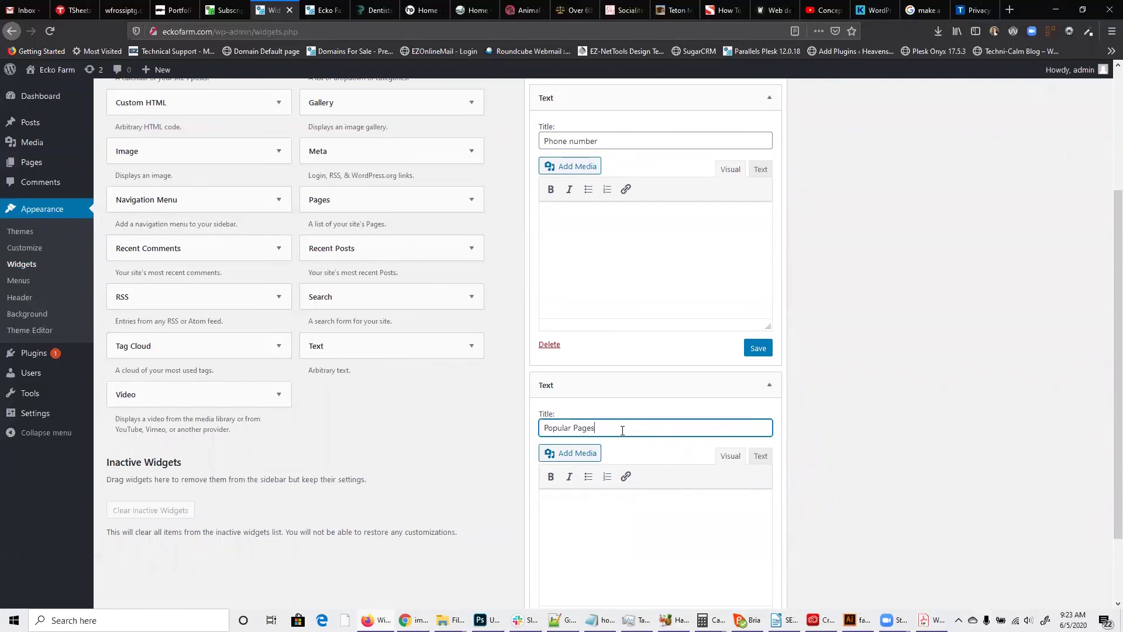
click(610, 542)
text(home)
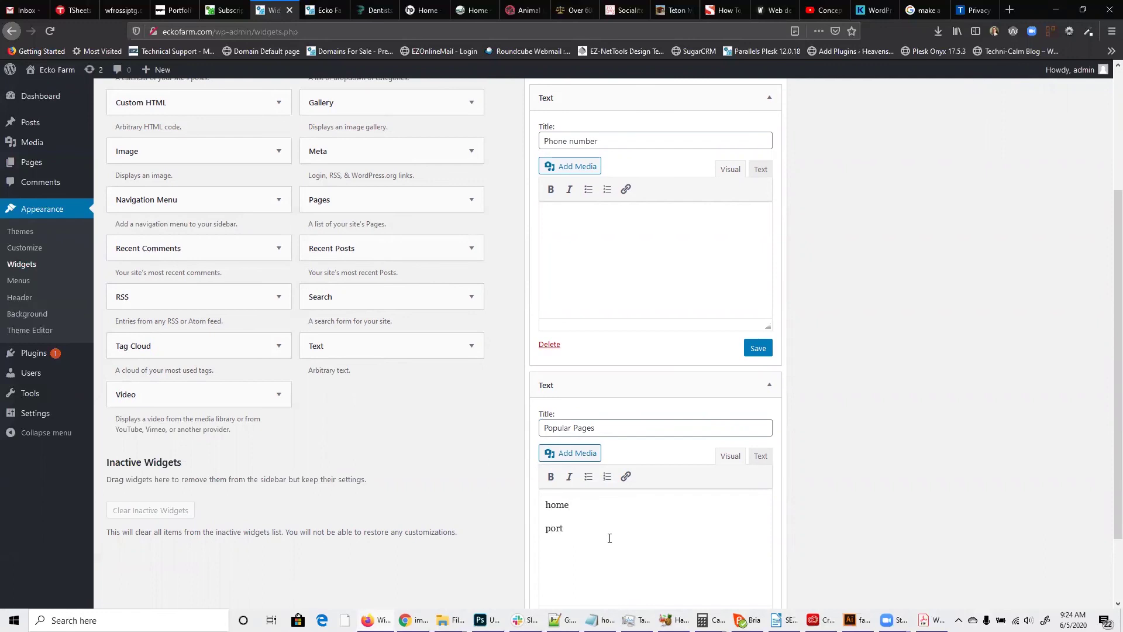
- Fill in a phone number as the first footer widget's text and save both Text widgets
click(624, 273)
click(755, 349)
scroll(788, 403, down, 3)
click(759, 545)
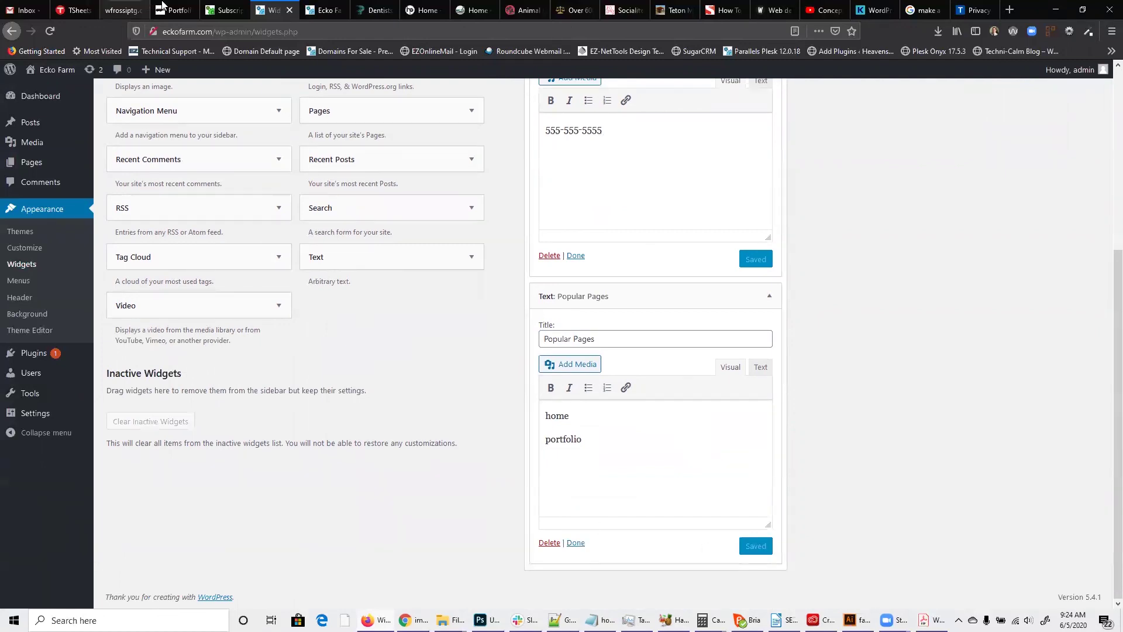
- Reload the homepage and check how the two Footer 1st Row widgets are laid out
click(322, 10)
click(49, 32)
scroll(307, 486, down, 3)
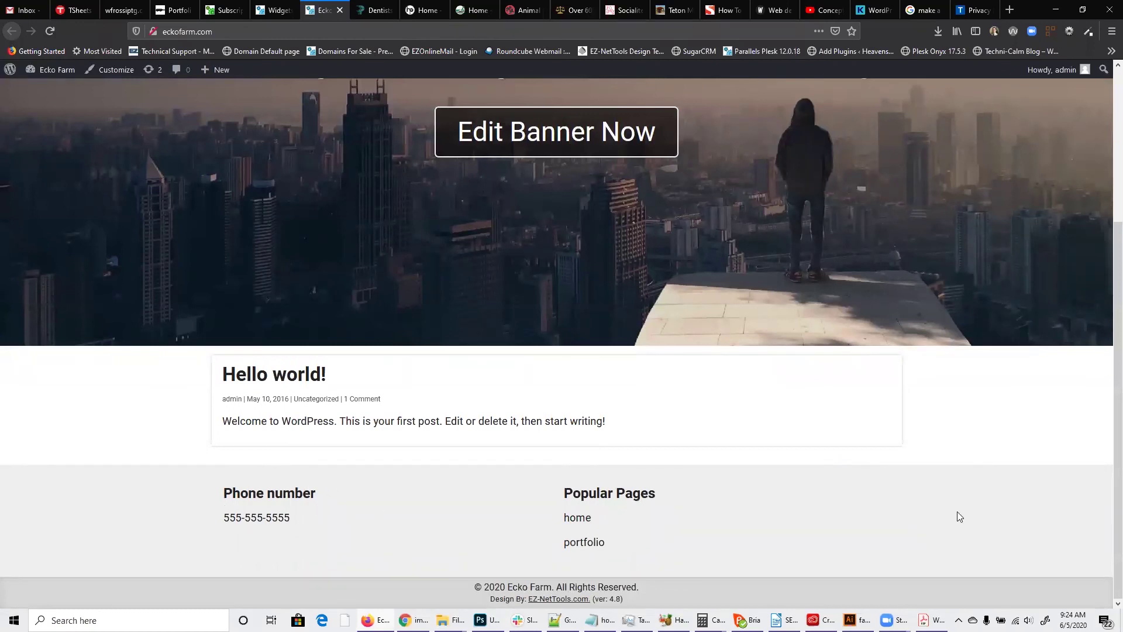
- Move the Popular Pages widget from Footer 1st Row to the Footer 2nd Row area
key(ctrl+shift+Tab)
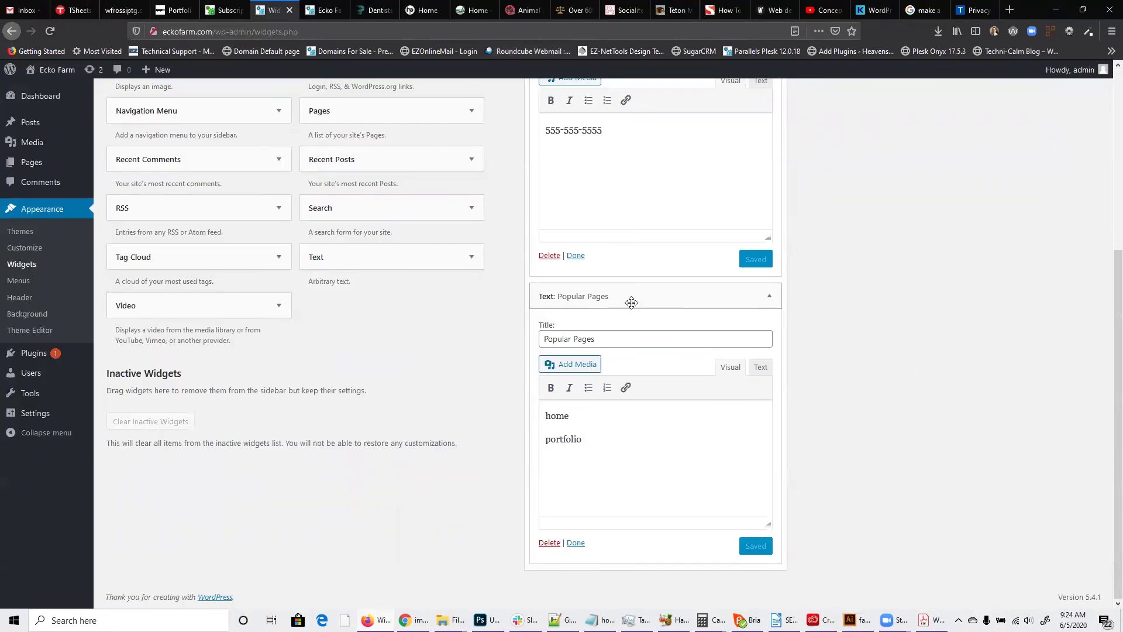
scroll(643, 310, up, 5)
drag(668, 530, 932, 153)
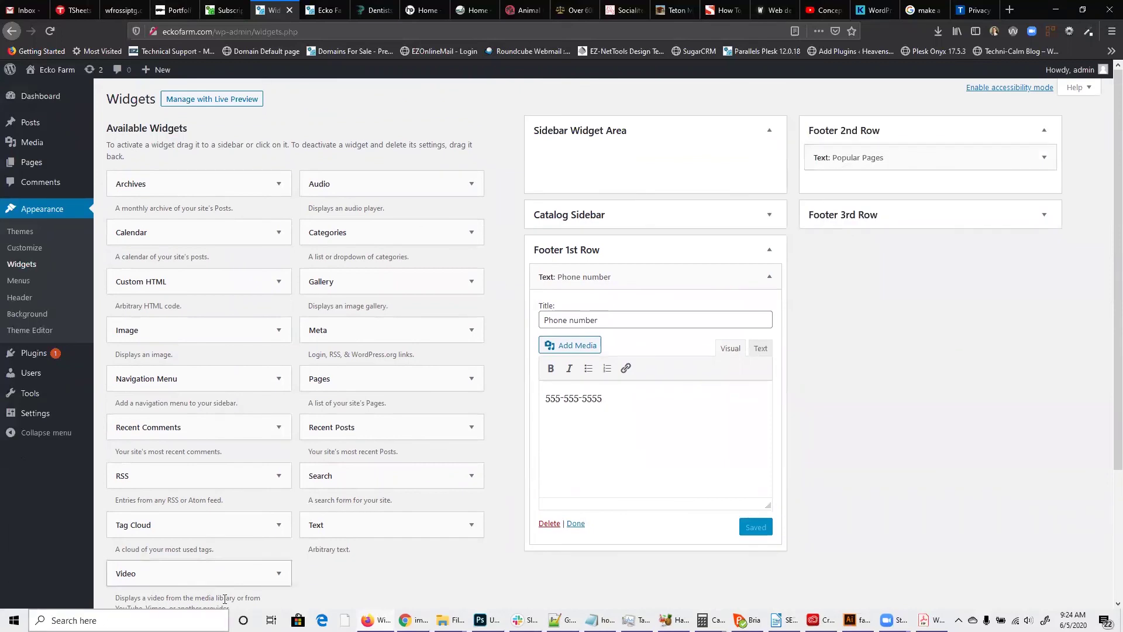
- Reload the homepage and examine the placement of the Popular Pages widget in the footer
click(326, 10)
click(50, 31)
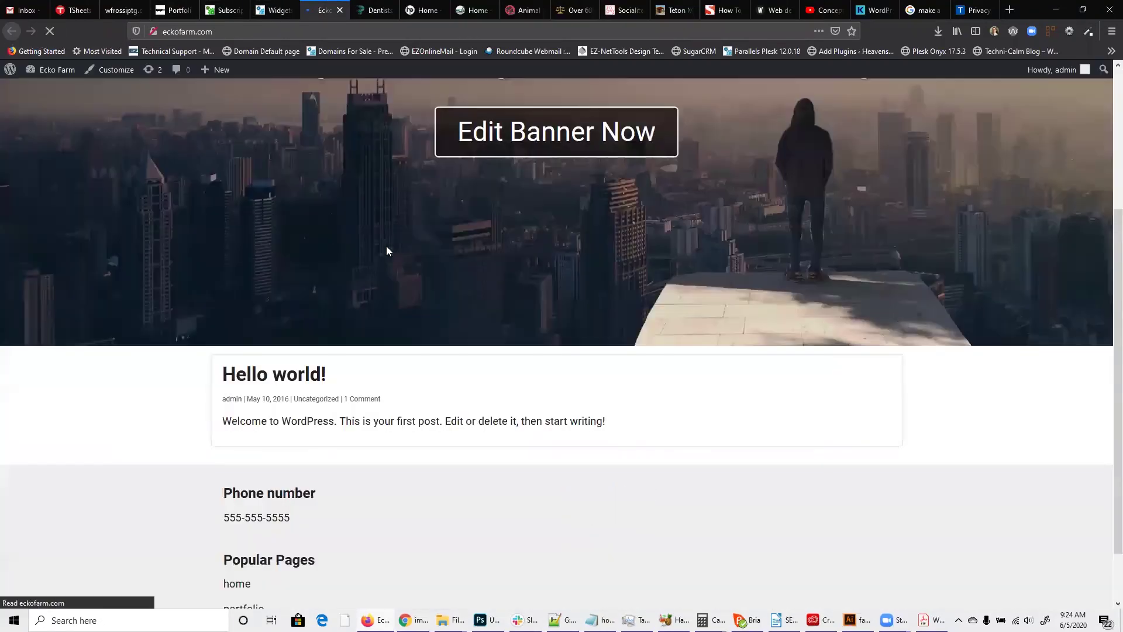
scroll(386, 245, down, 2)
drag(230, 497, 264, 544)
click(441, 497)
scroll(481, 506, up, 8)
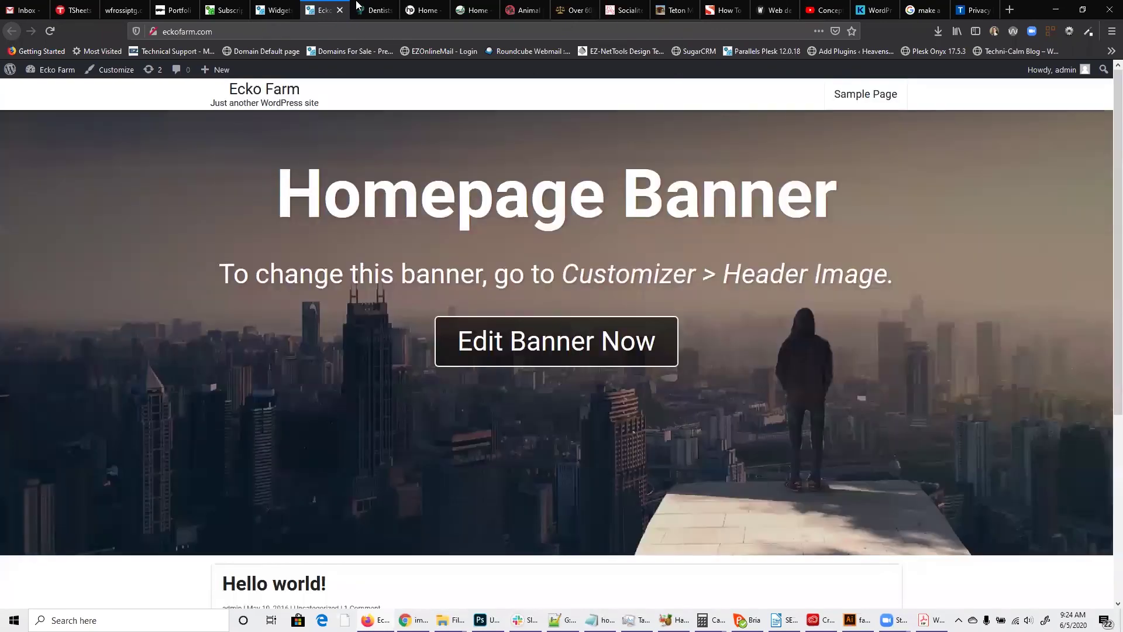
scroll(428, 435, down, 5)
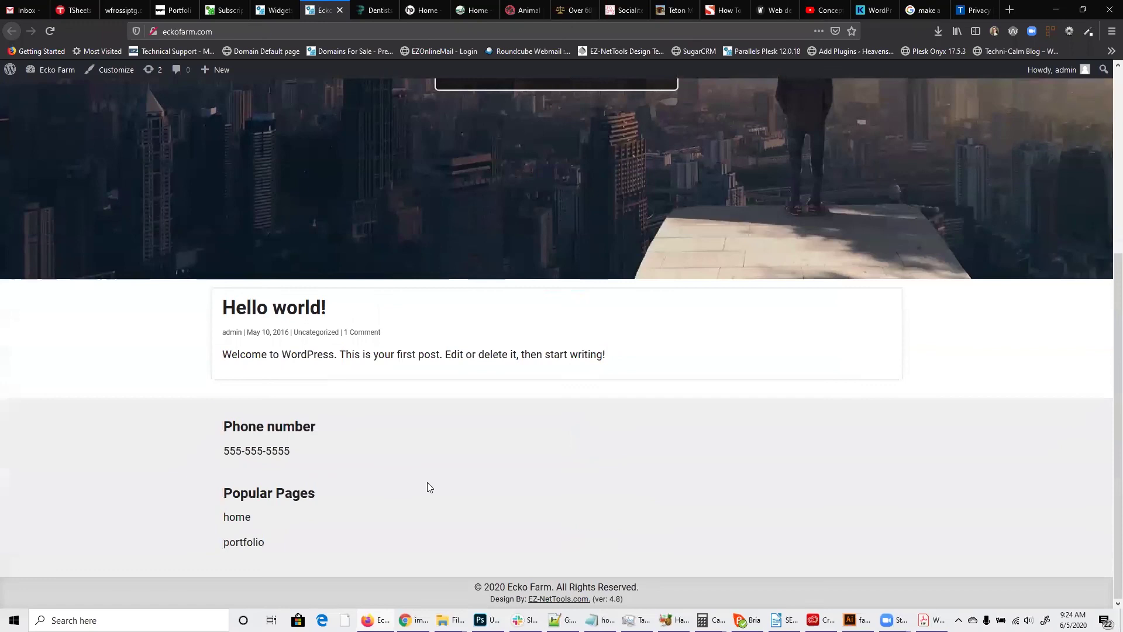
- Return to the Theme Editor, search style.css for "#footer" and look through the footer style rules
click(273, 9)
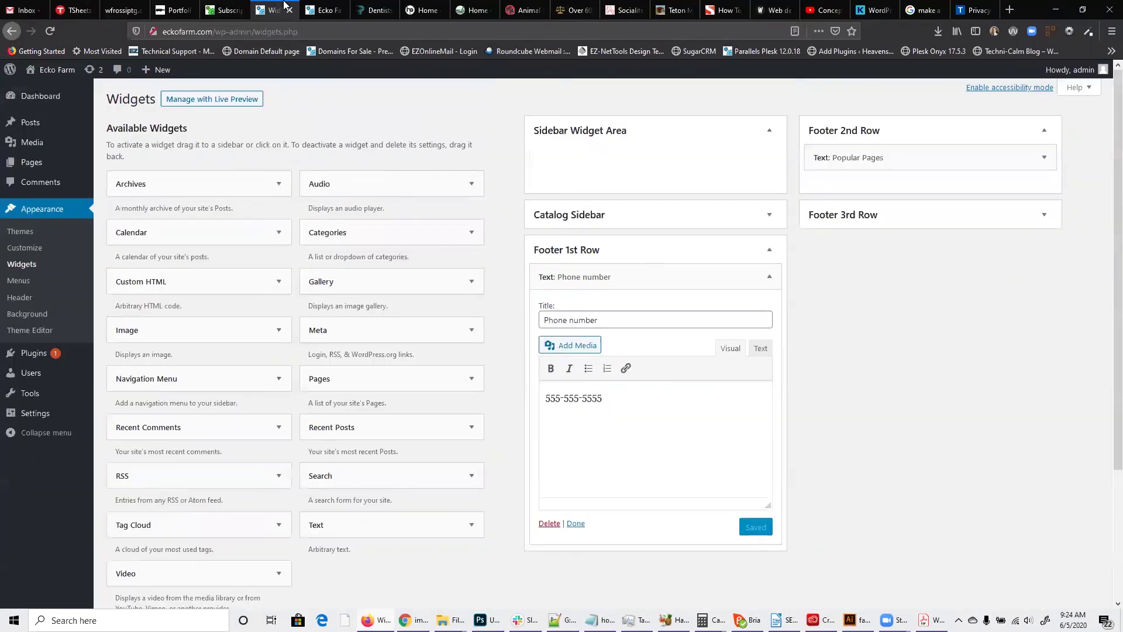
click(42, 331)
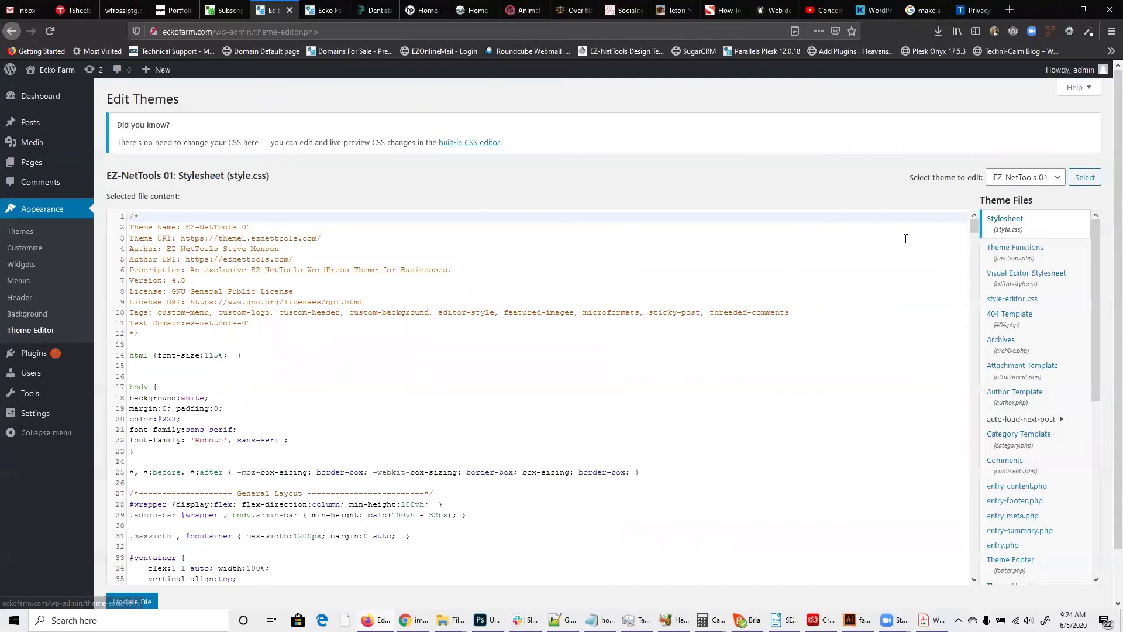
key(Down)
key(Down)
key(Down)
key(Down)
key(Down)
key(Down)
key(End)
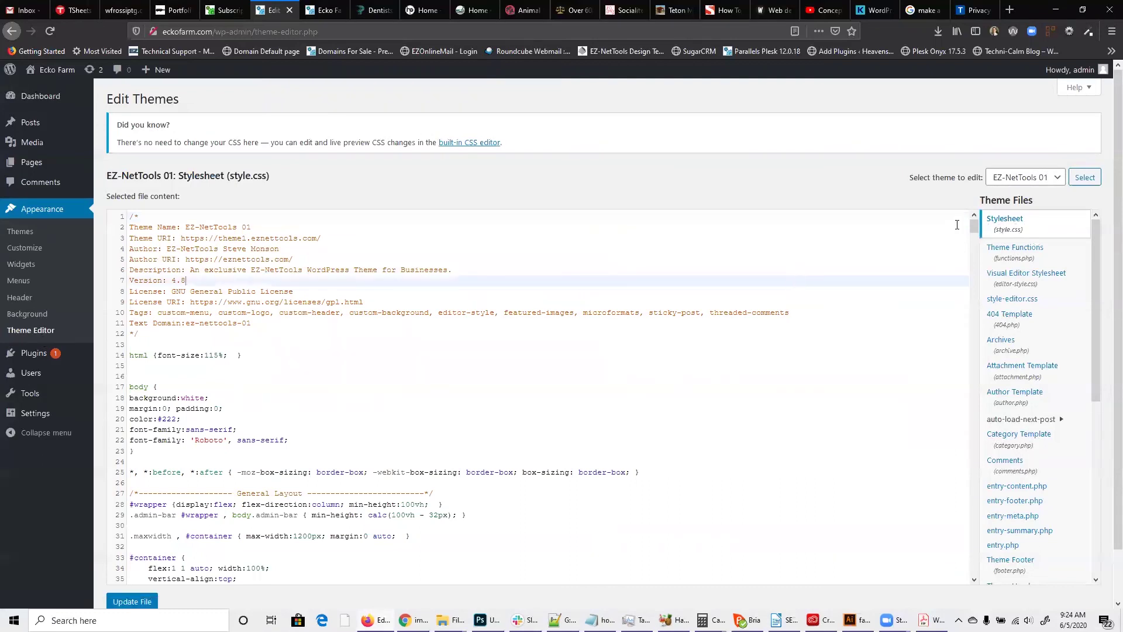
click(875, 272)
key(ctrl+f)
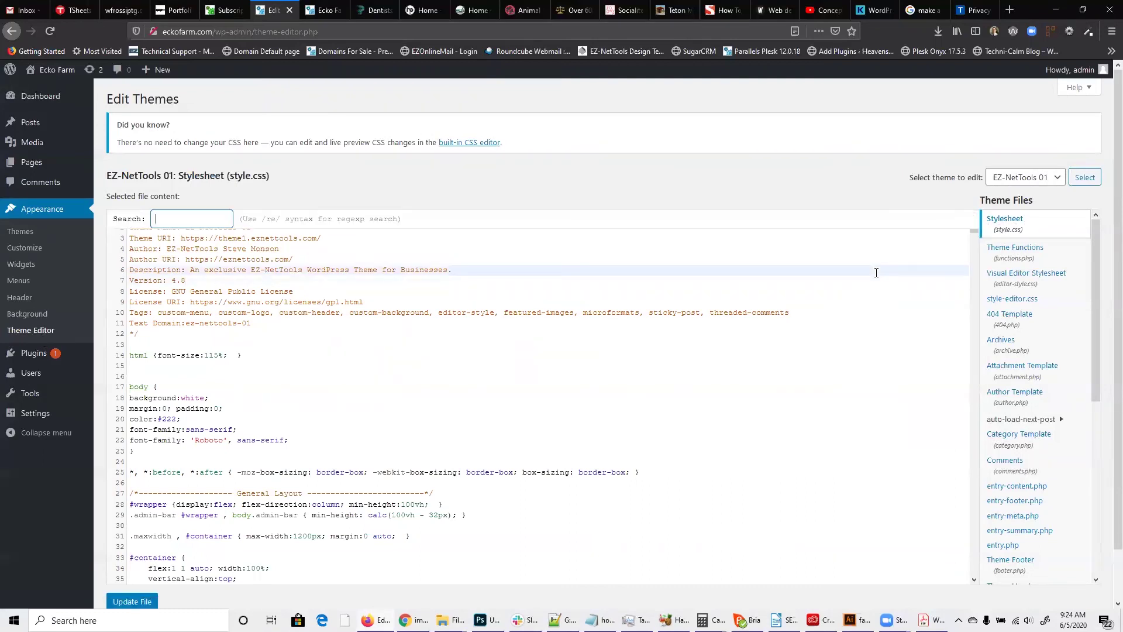
text(#footer)
scroll(210, 321, down, 5)
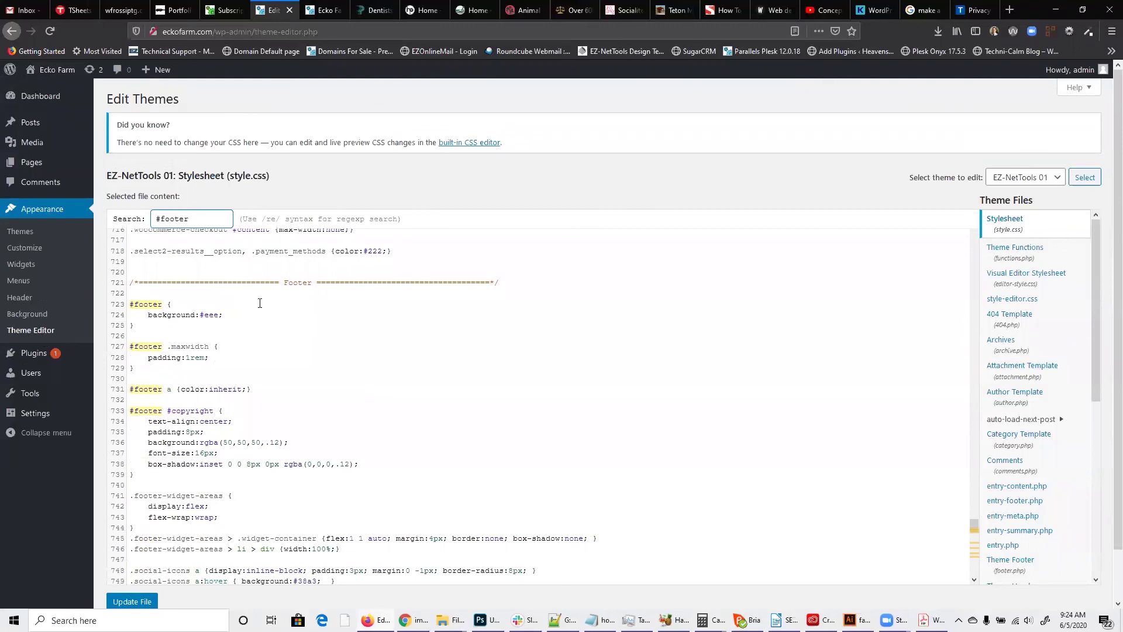
click(231, 359)
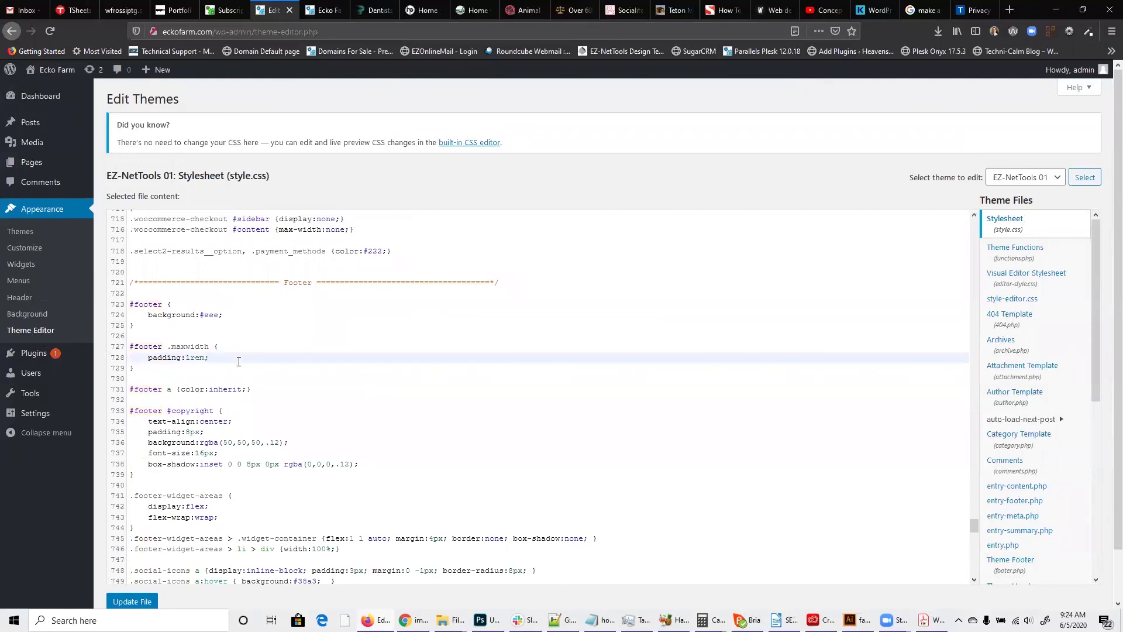
scroll(248, 432, down, 3)
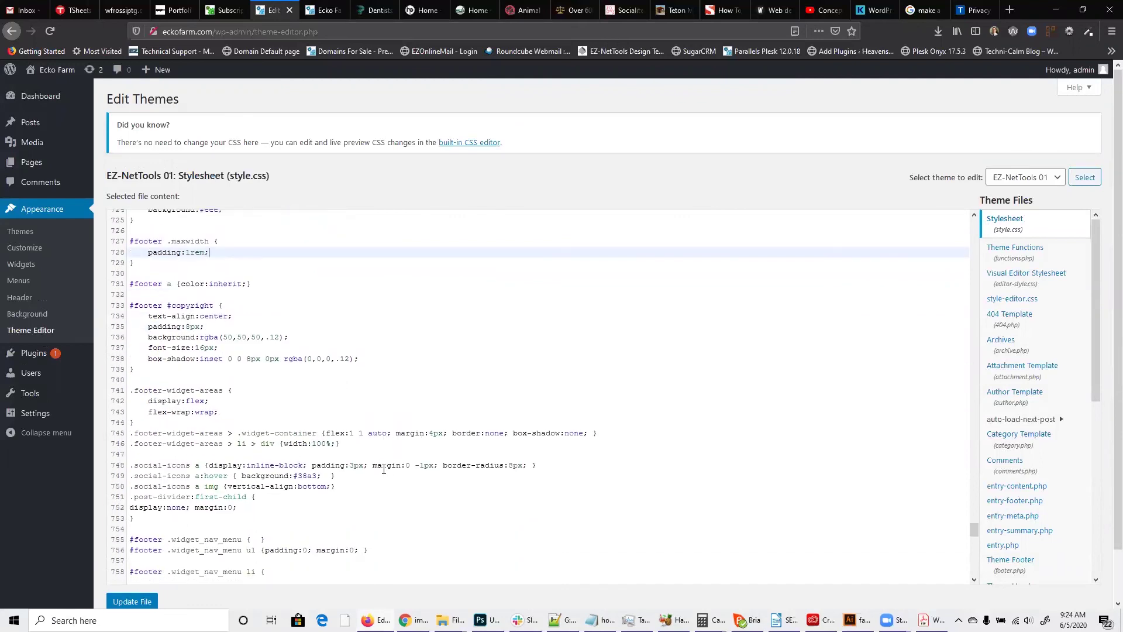
- Delete the extra space before the closing brace of the .social-icons a:hover rule, update style.css and view the homepage
click(358, 475)
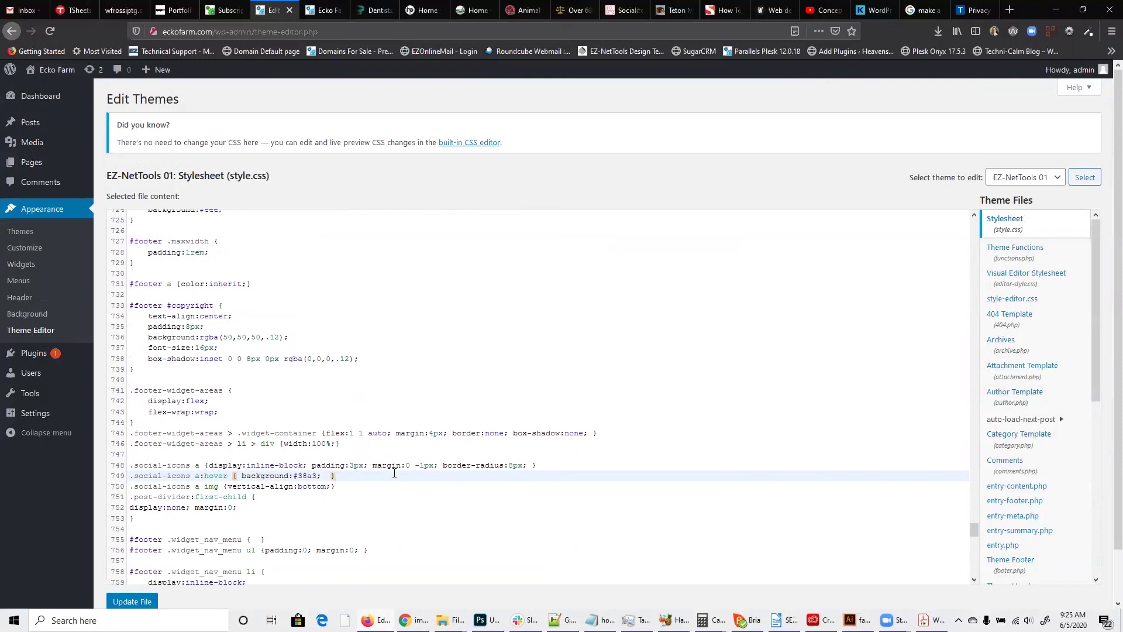
key(BackSpace)
click(133, 601)
scroll(141, 590, down, 1)
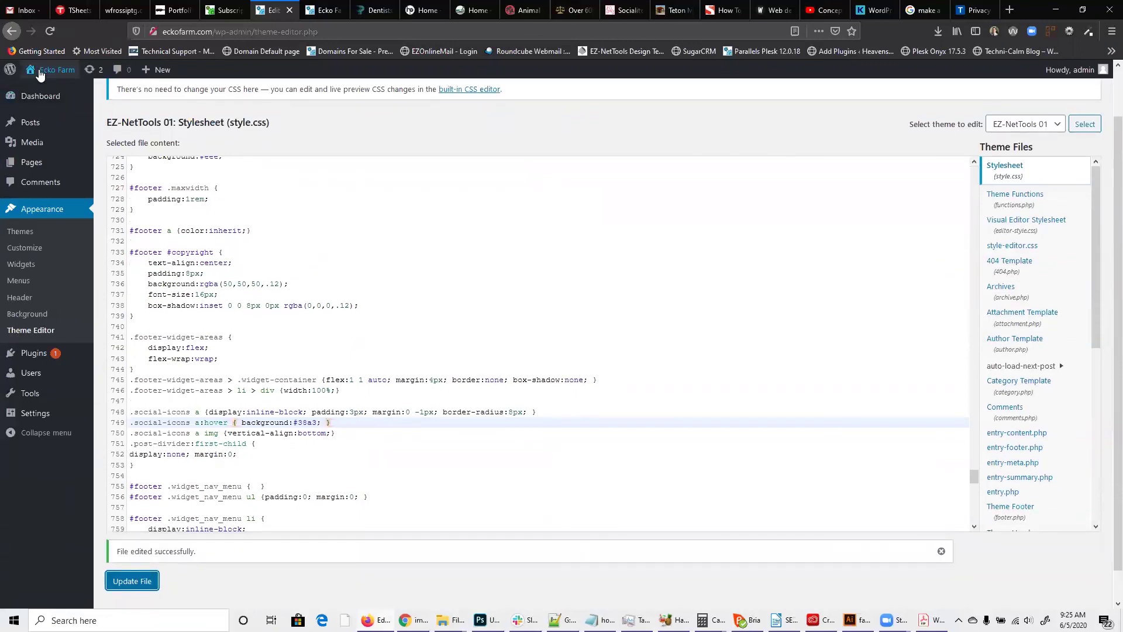
click(40, 71)
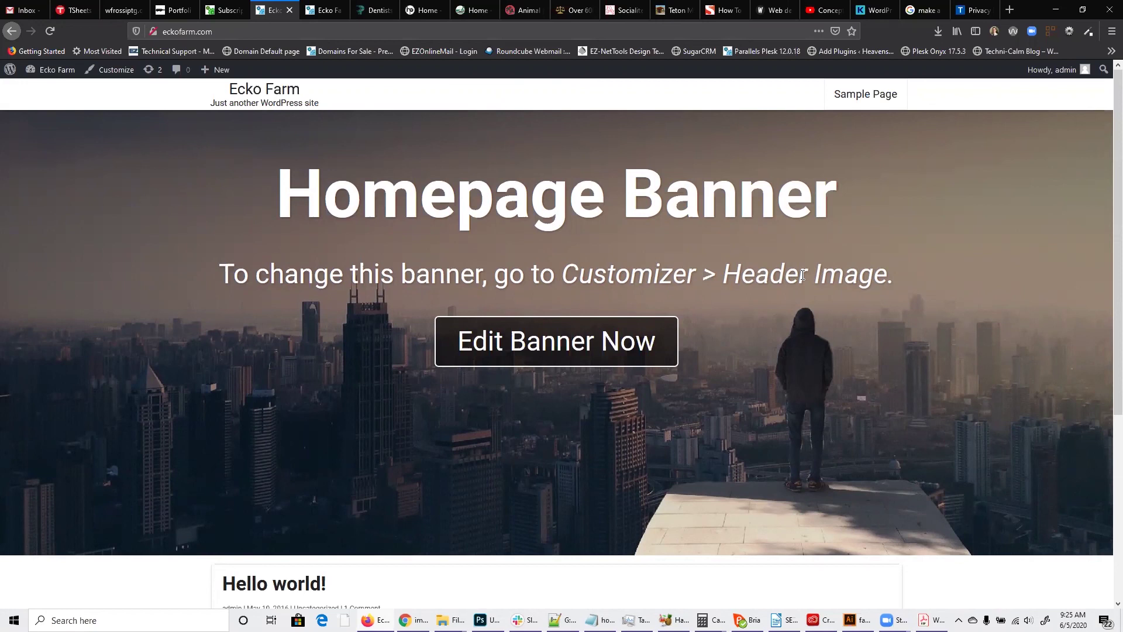
- From the site's dashboard, search the plugin directory for "elementor", then install and activate Elementor Page Builder
click(53, 71)
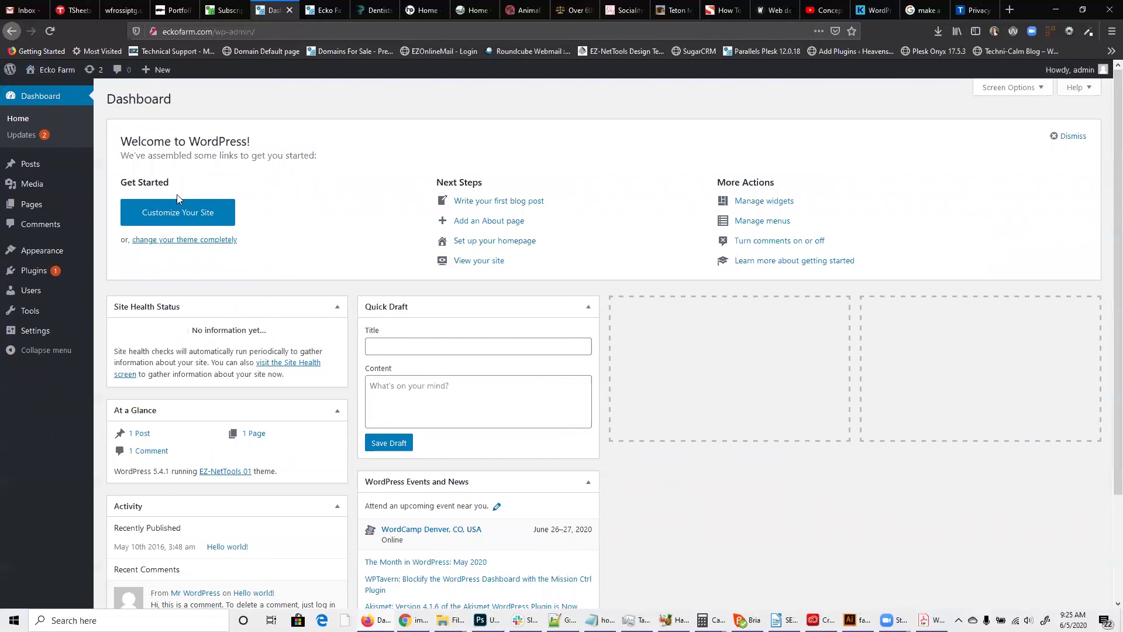
mouse_move(42, 274)
click(107, 290)
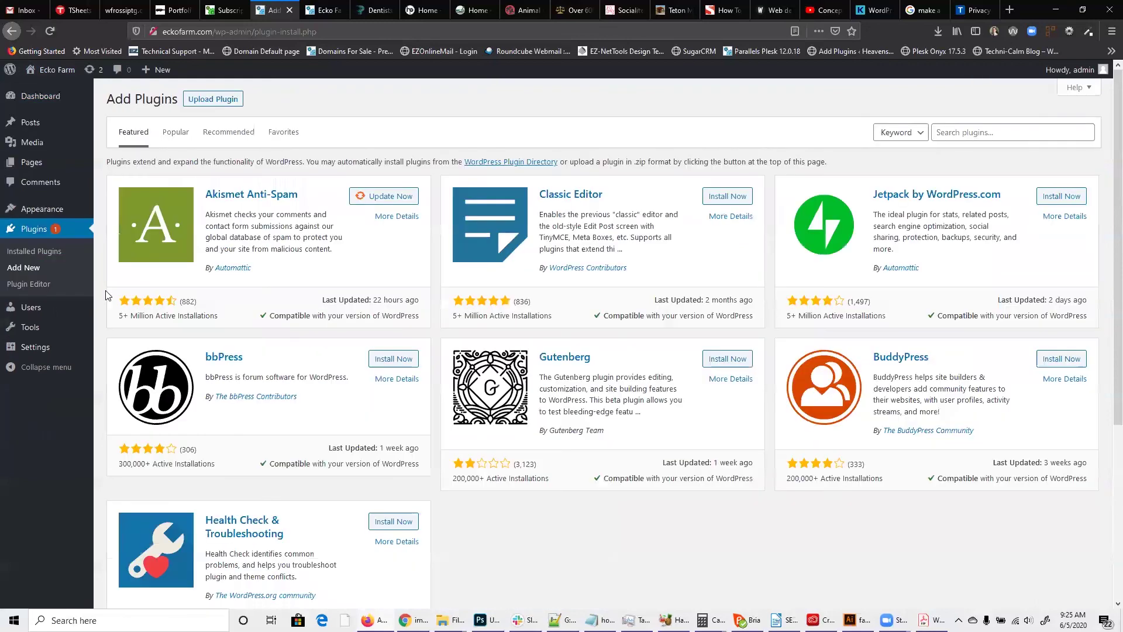
click(1008, 134)
text(elementor)
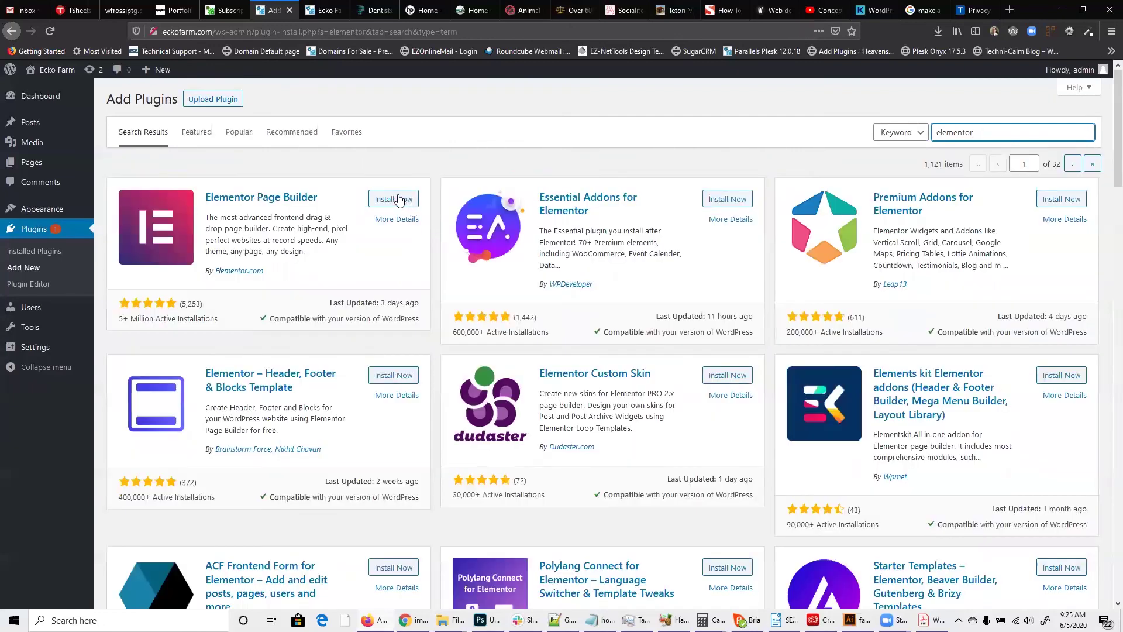
click(400, 200)
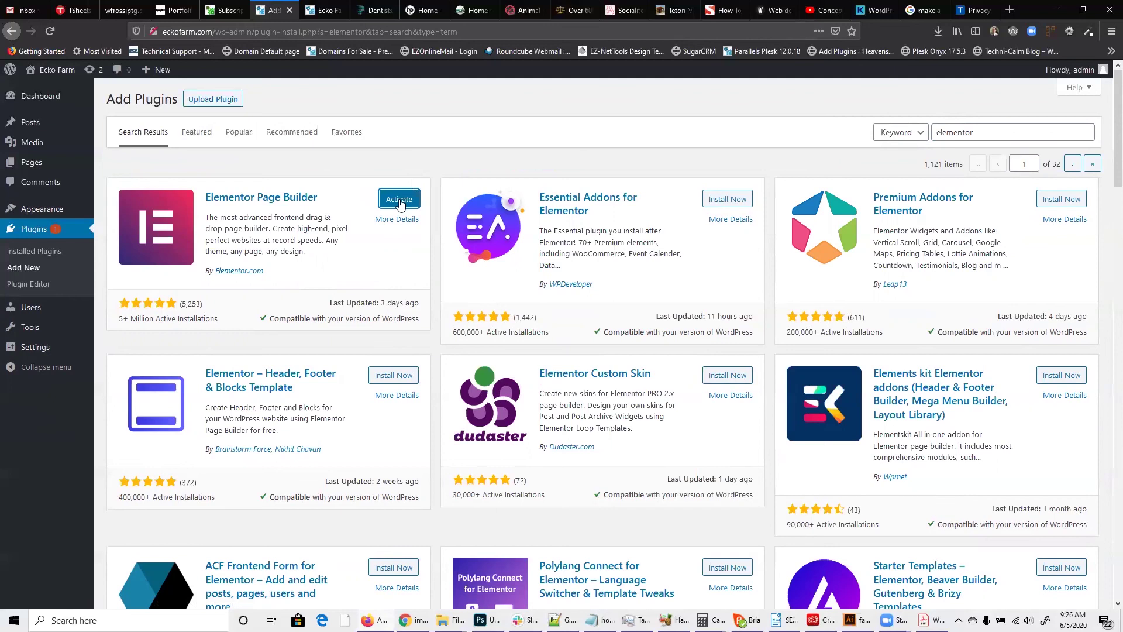
click(399, 200)
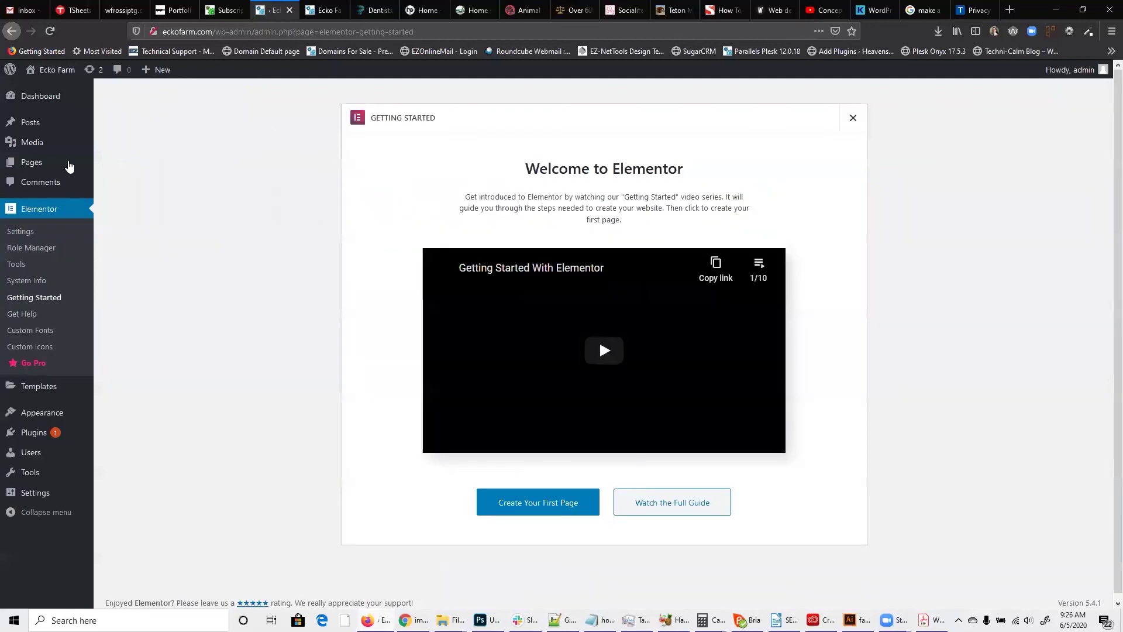
- Create a new page titled "Example", publish it and view the live page
mouse_move(40, 168)
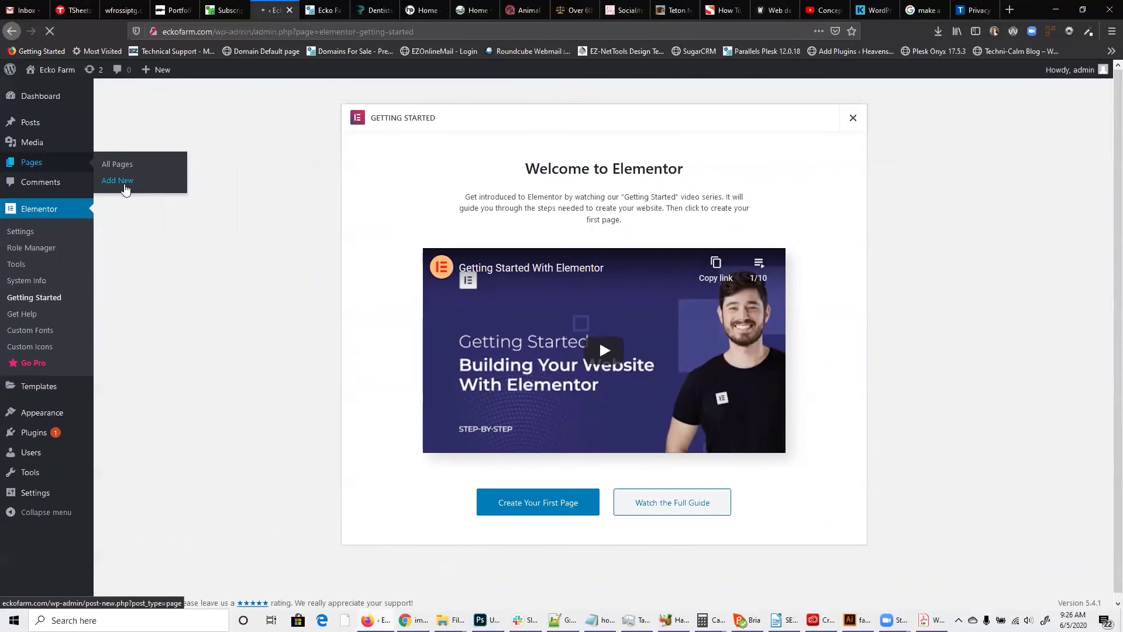
click(189, 142)
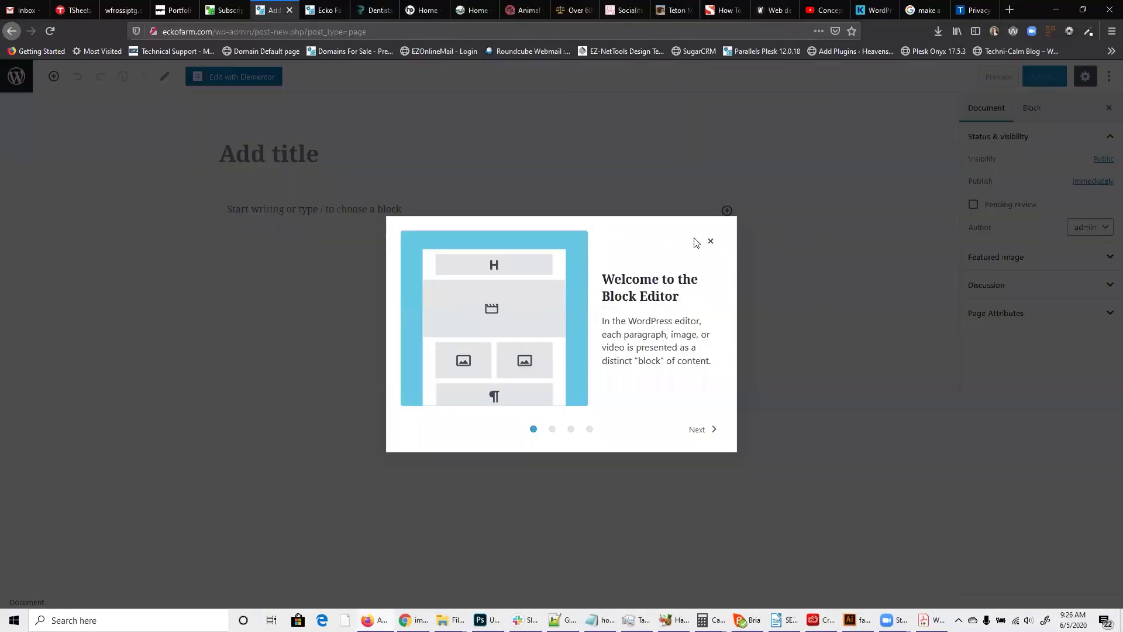
click(710, 241)
click(276, 155)
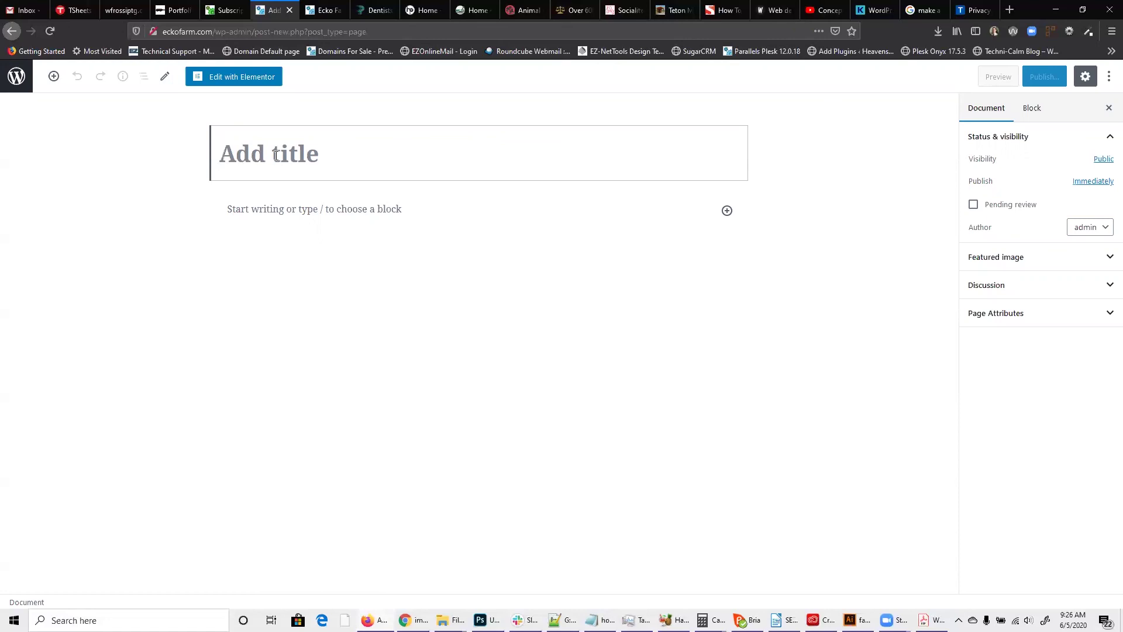
text(Example)
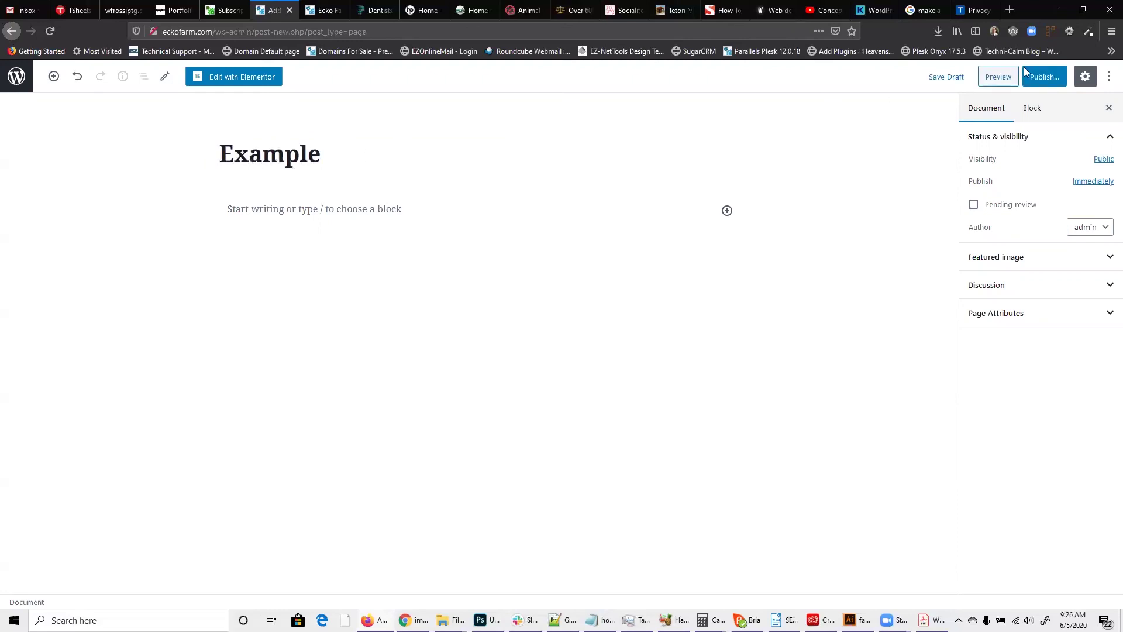
click(1056, 82)
click(1057, 82)
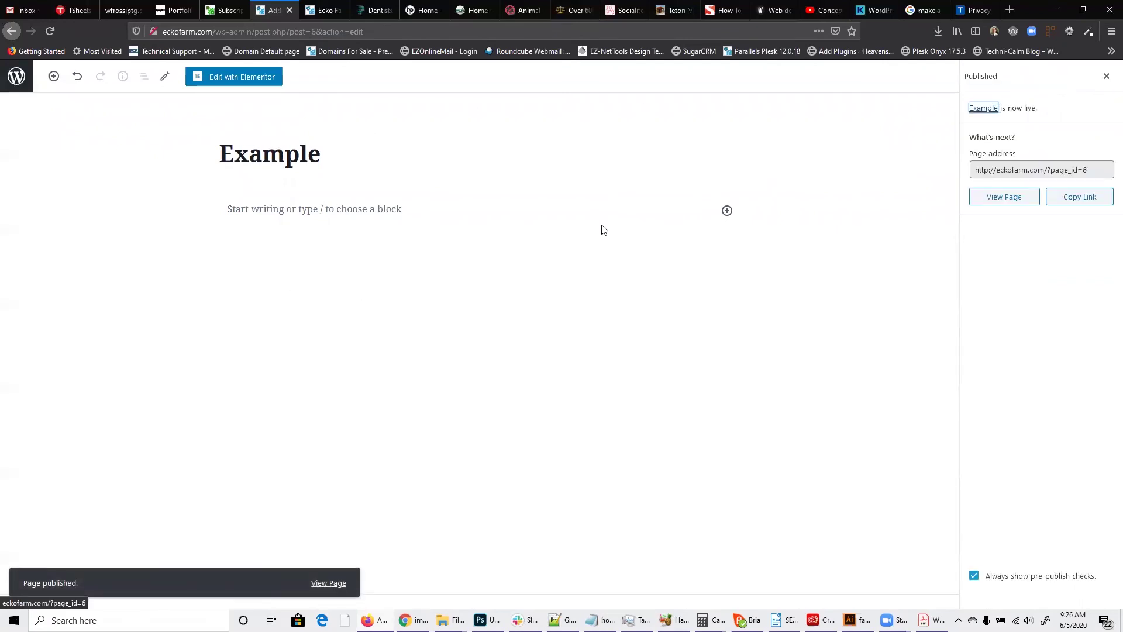
click(1012, 202)
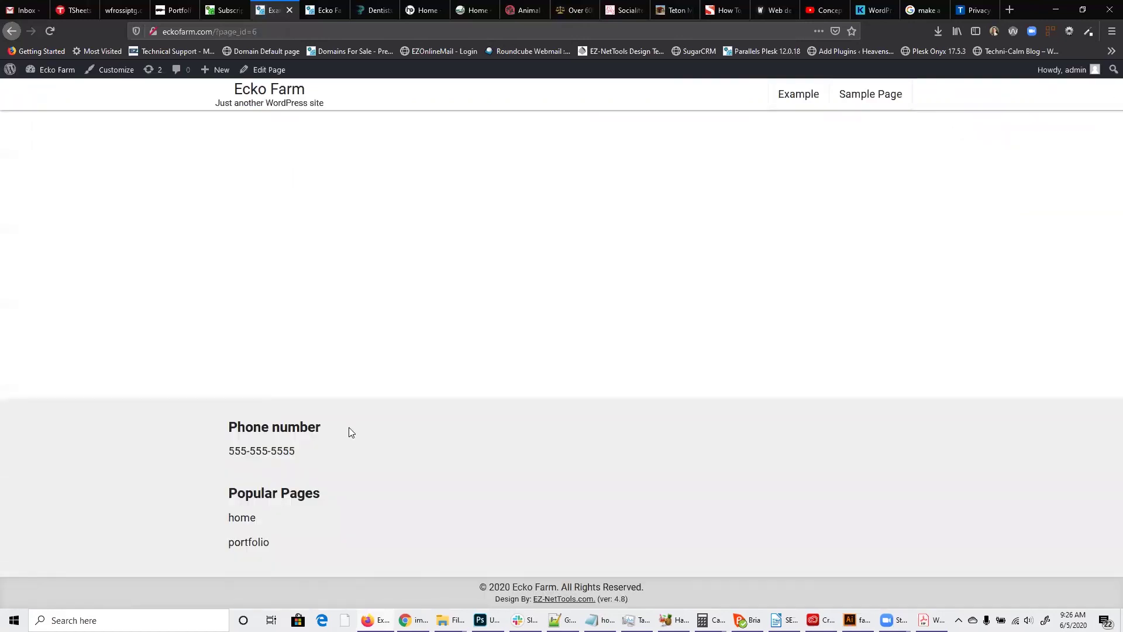
- Open the Example page in Elementor and add a Heading widget reading "This is an Example Page"
click(269, 71)
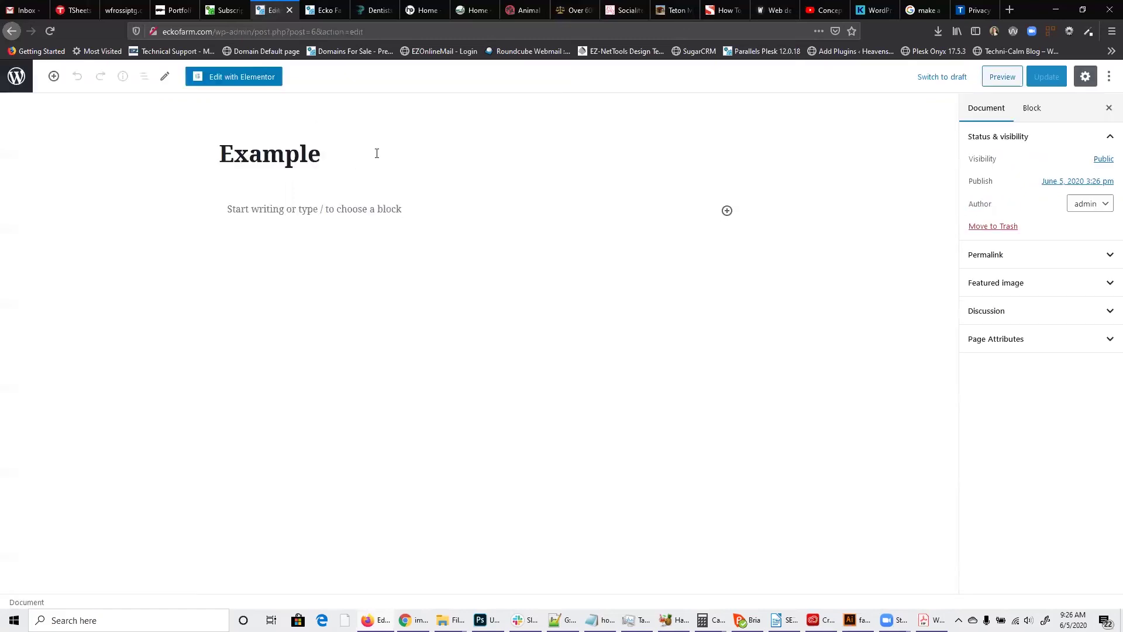
click(245, 79)
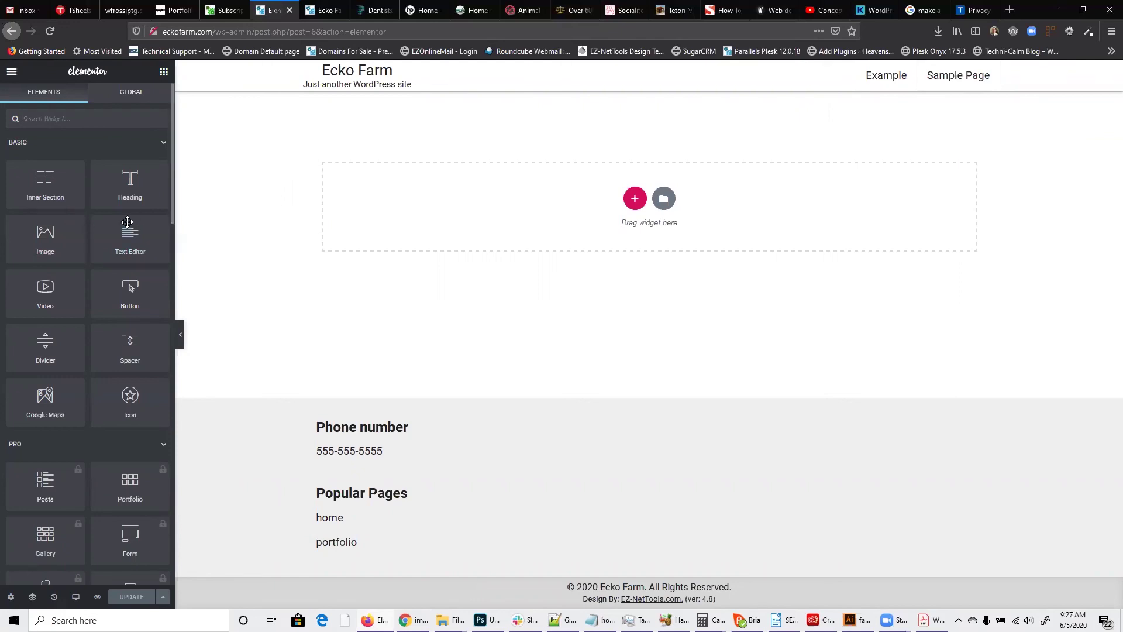
drag(127, 186, 479, 196)
drag(133, 174, 5, 163)
text(This is )
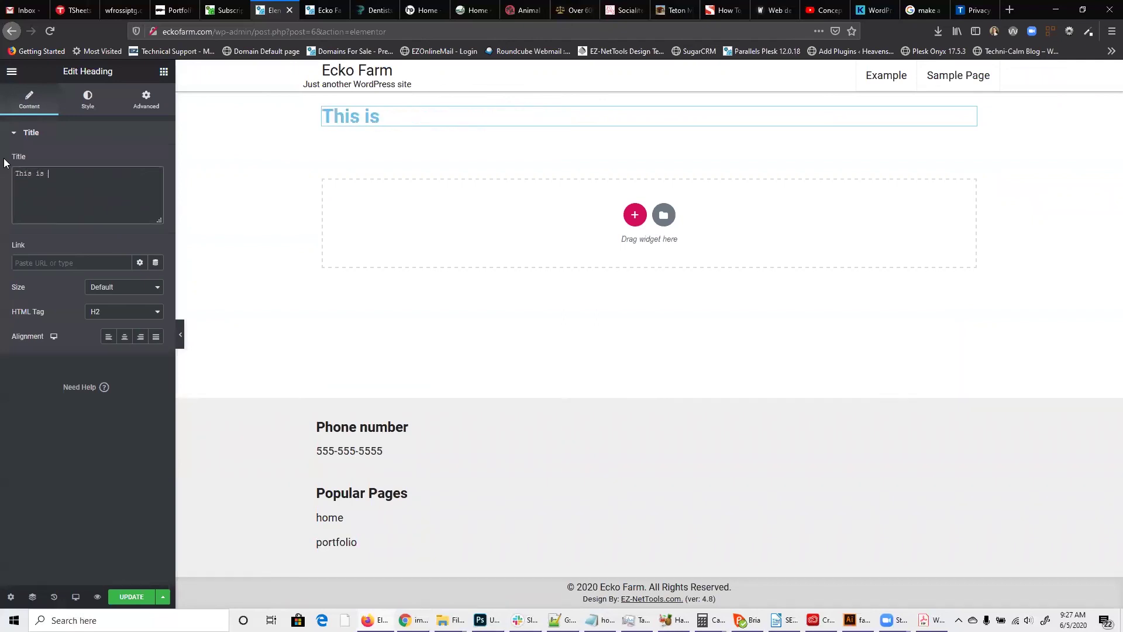
text(an Example Page)
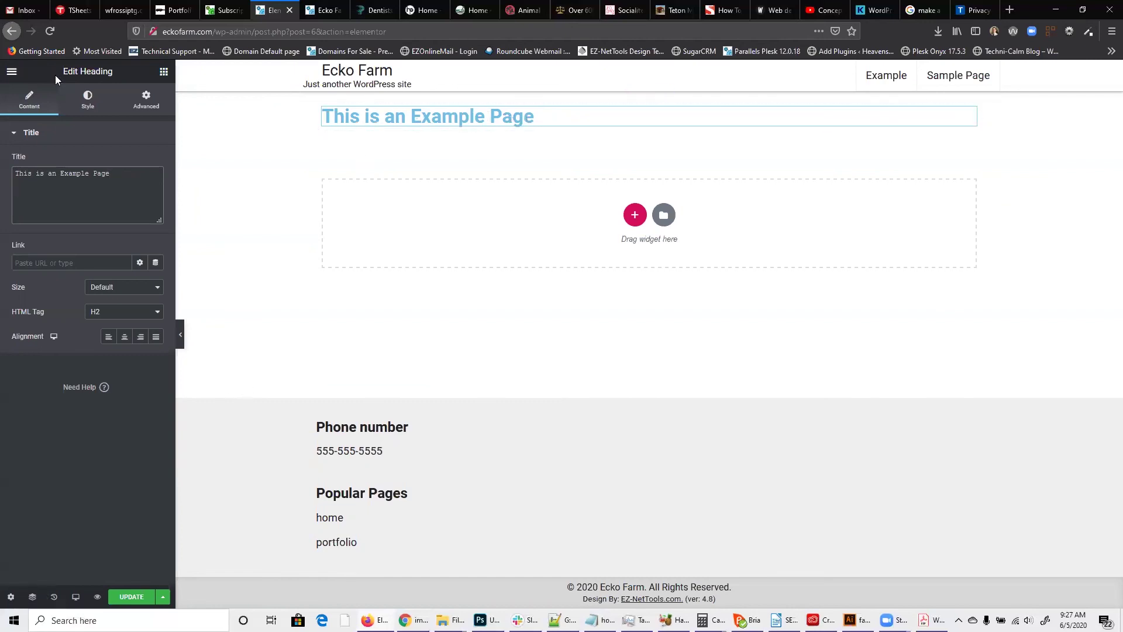
- Center the "This is an Example Page" heading and set its HTML tag to H1
click(11, 596)
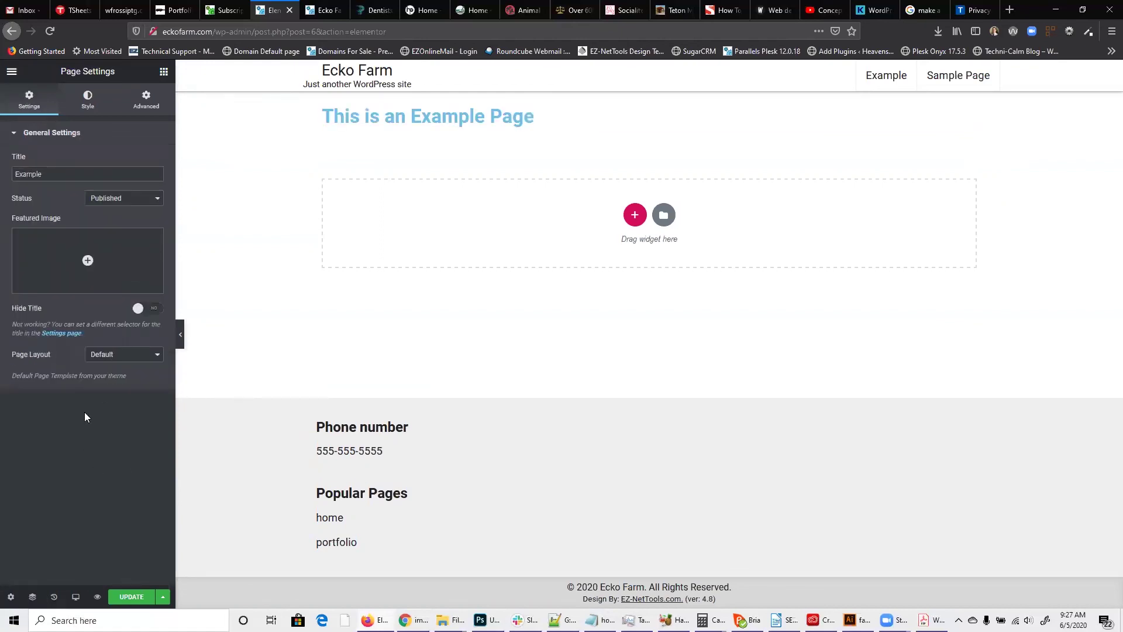
click(478, 115)
click(123, 337)
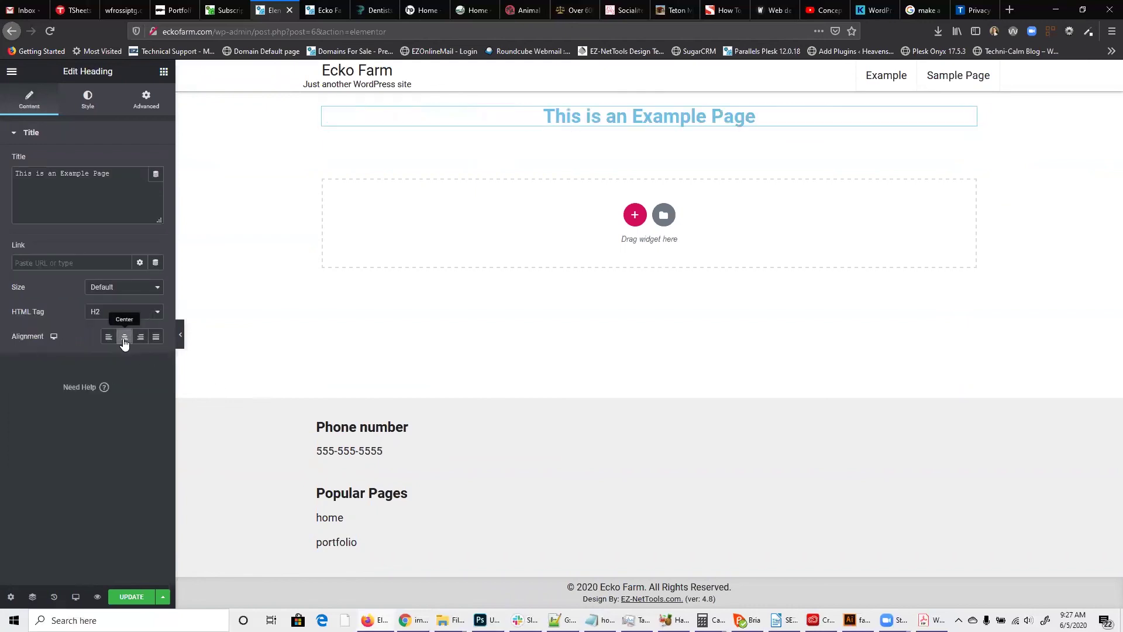
click(128, 312)
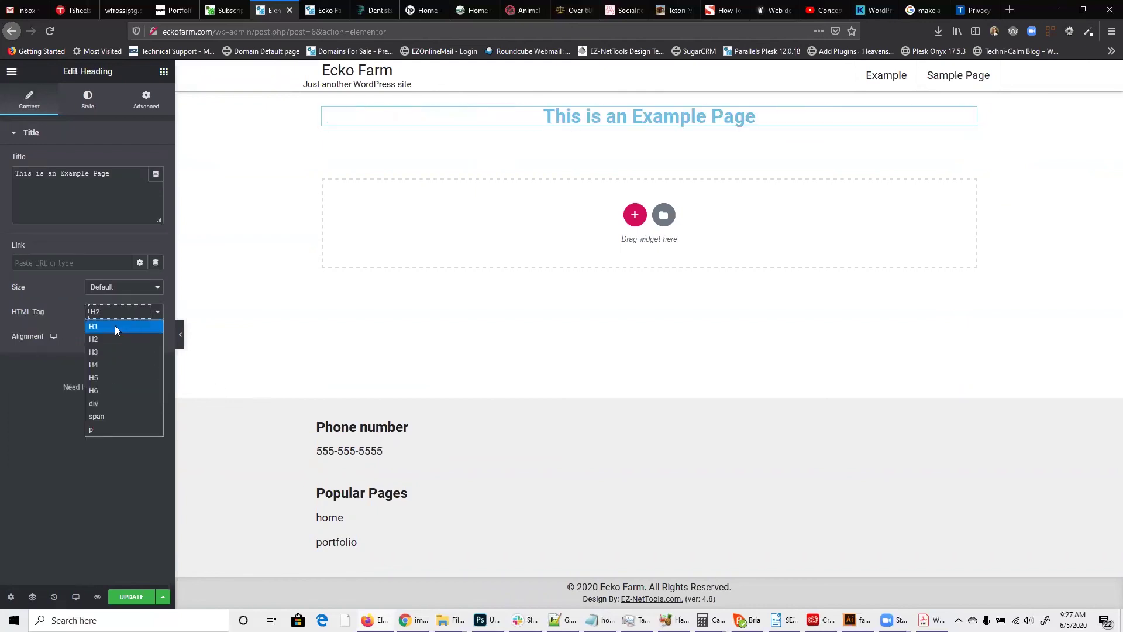
click(115, 325)
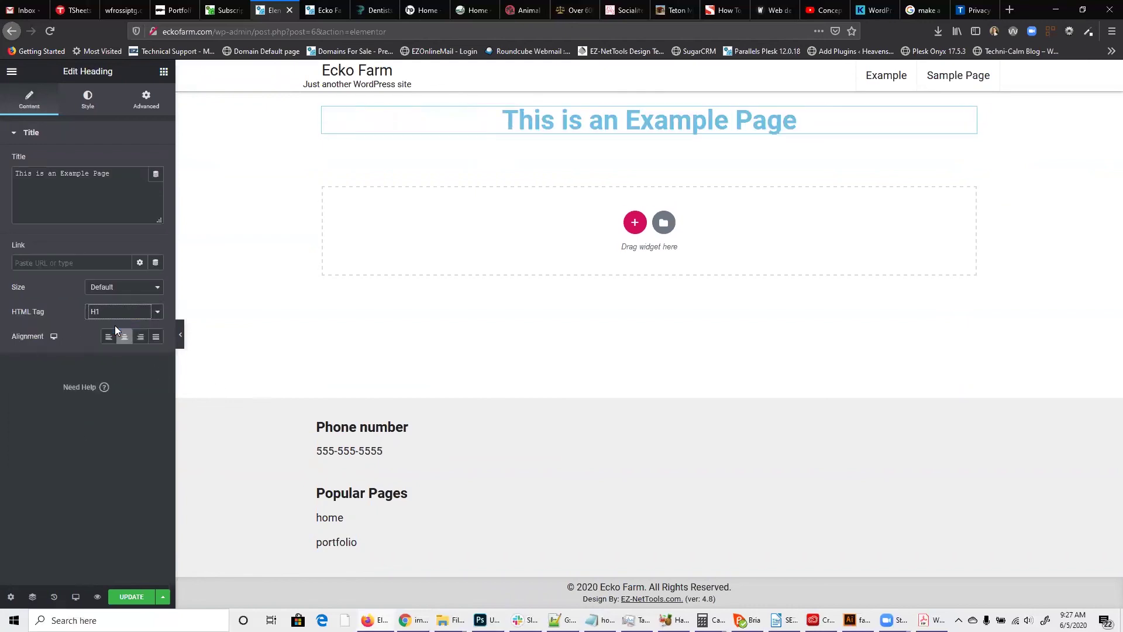
- Add a Text Editor widget with the placeholder text below the heading and update the page
click(166, 75)
drag(114, 239, 657, 134)
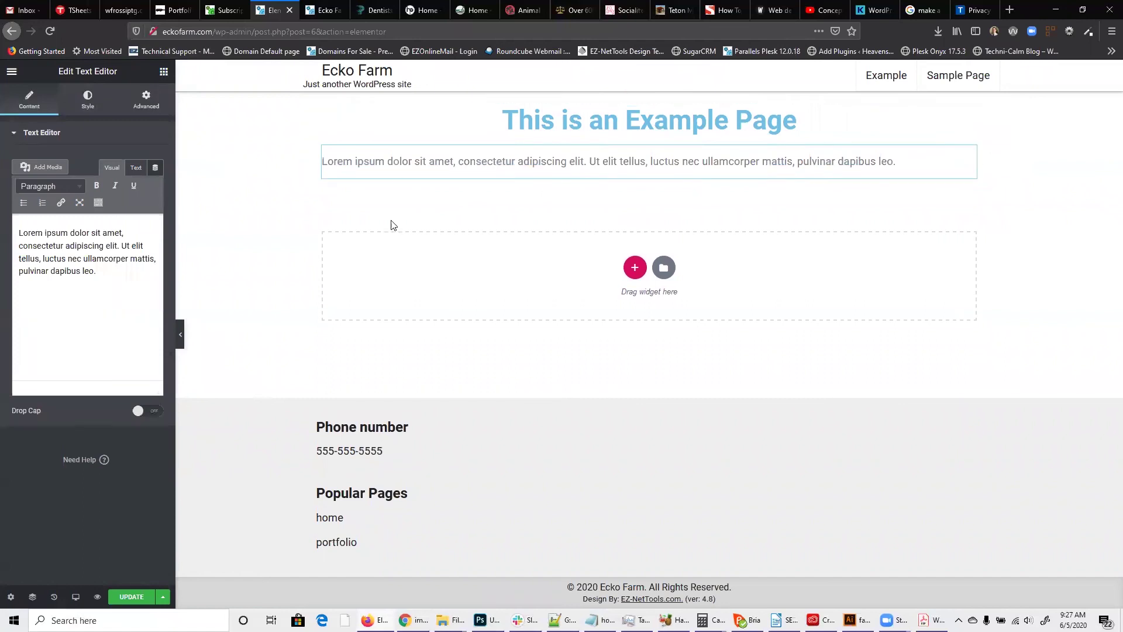
click(127, 597)
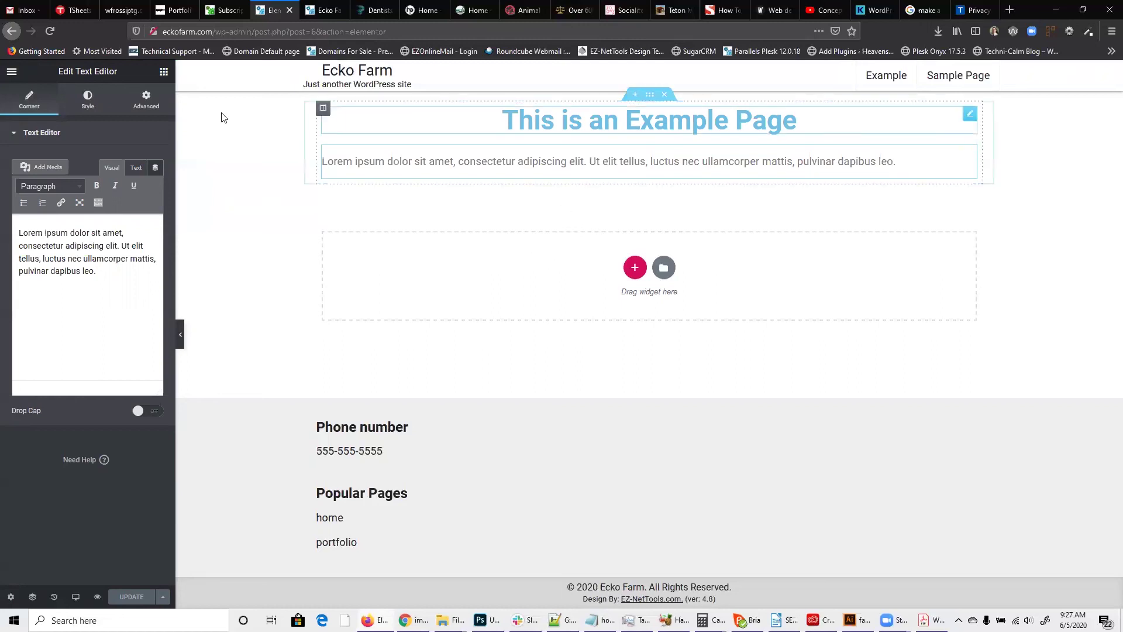
- Try out an Image widget below the paragraph, including its file upload dialog, and delete the widget again
click(164, 71)
drag(50, 237, 628, 174)
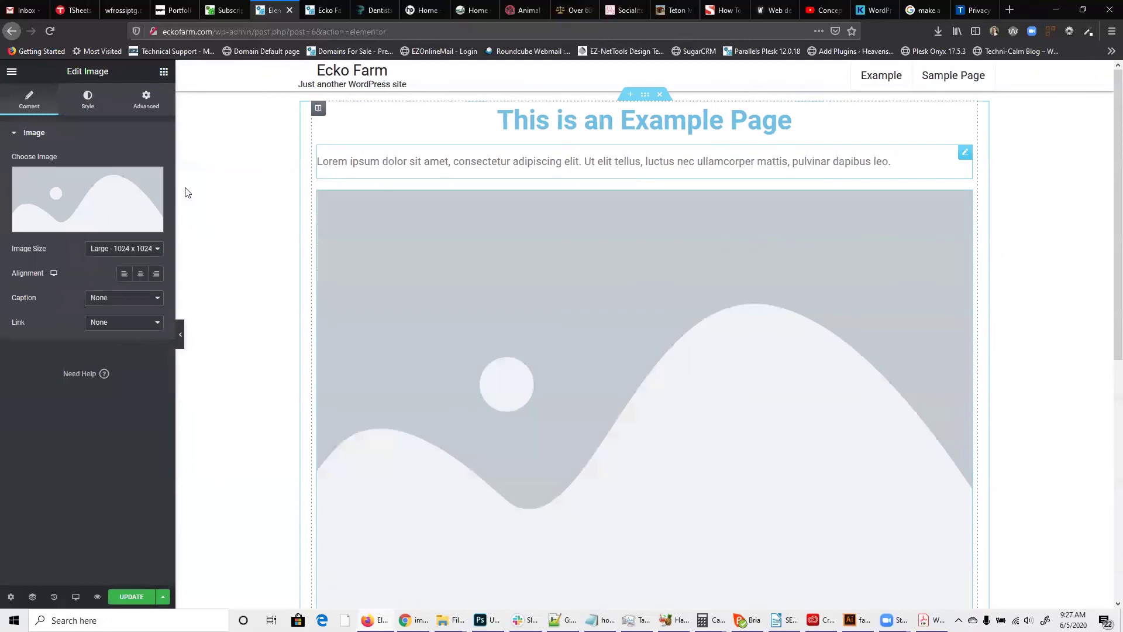
click(80, 188)
click(591, 322)
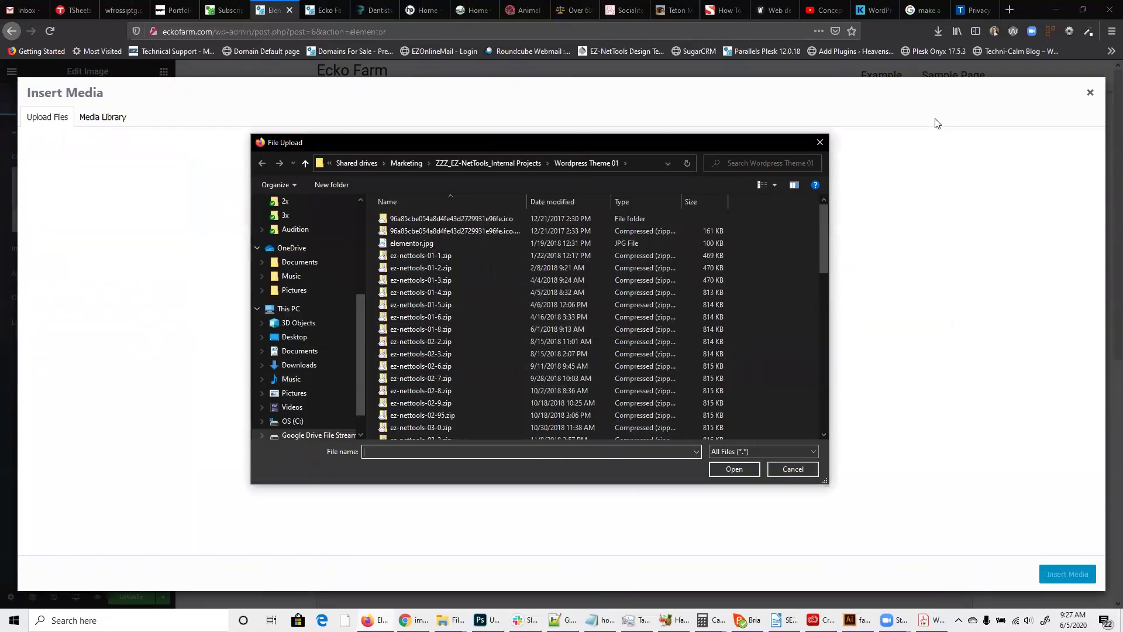
click(820, 143)
click(1090, 94)
right_click(467, 274)
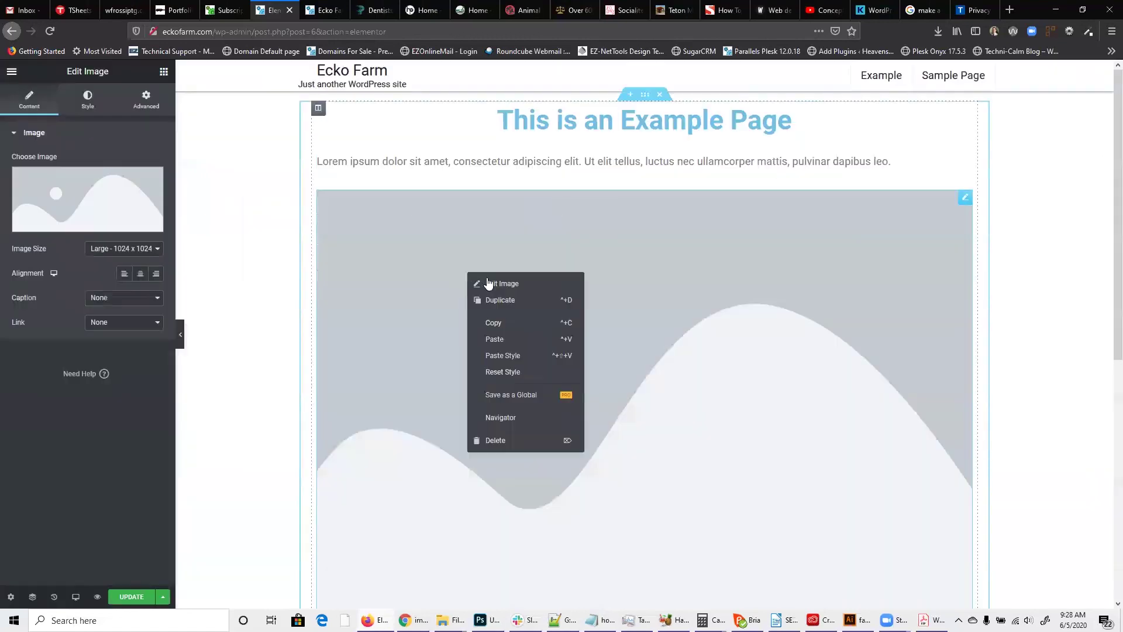
click(510, 443)
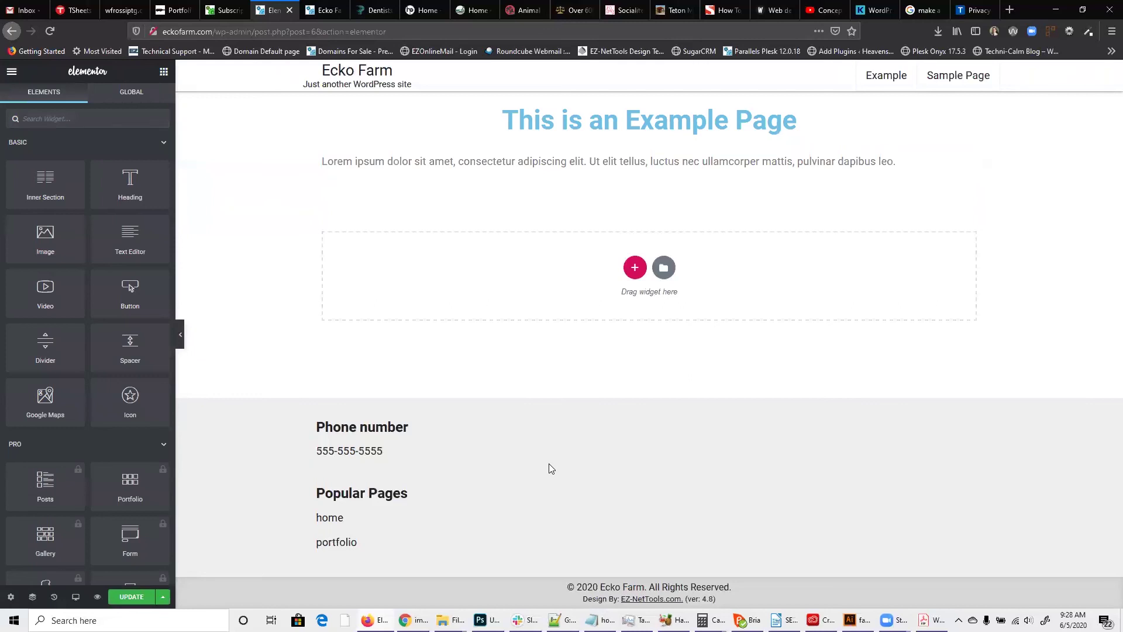
- Add a two-column section below the paragraph and narrow its left column to just over a third of the width
click(634, 268)
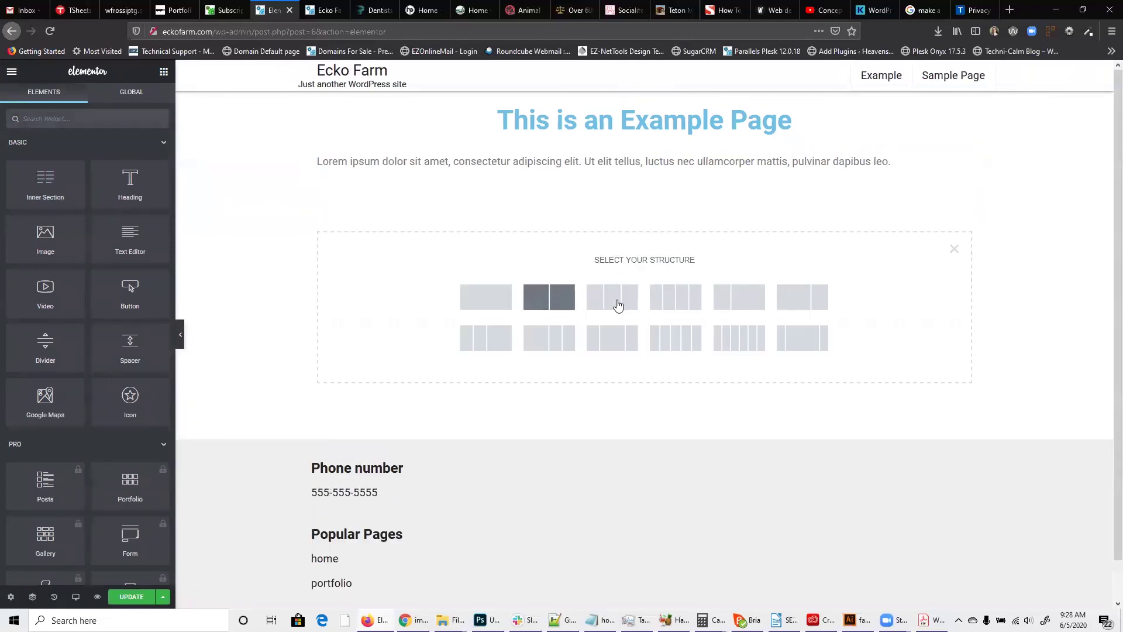
click(538, 300)
drag(644, 199, 567, 199)
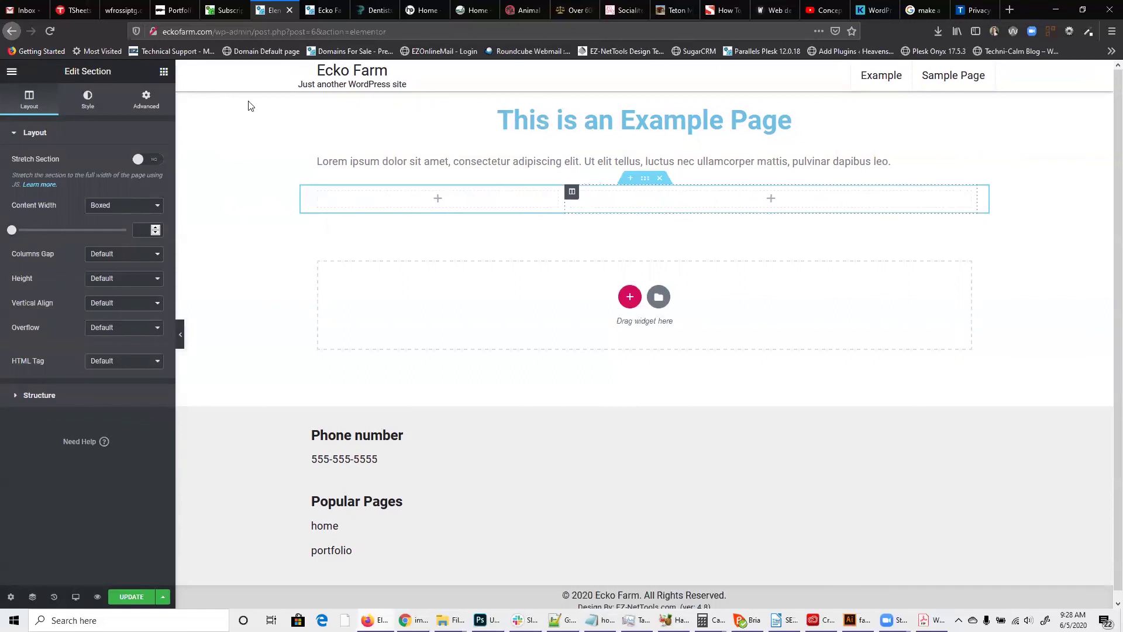
- Place an Image widget in the section's narrow left column and a Text Editor widget in the wide right column
click(164, 70)
drag(56, 239, 499, 207)
click(164, 72)
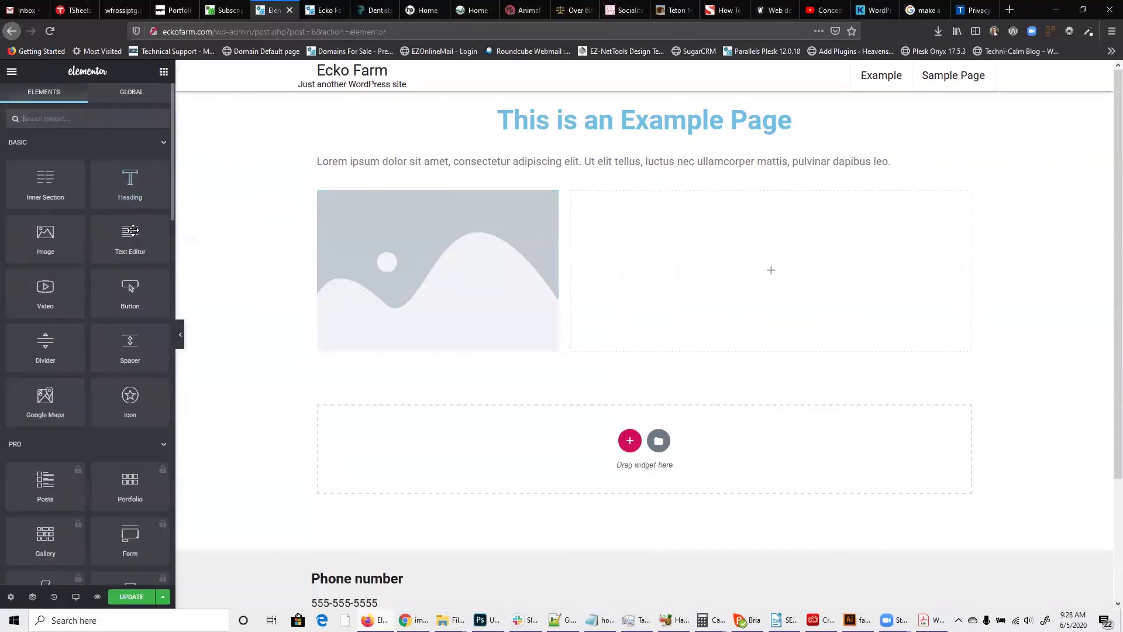
drag(128, 245, 767, 276)
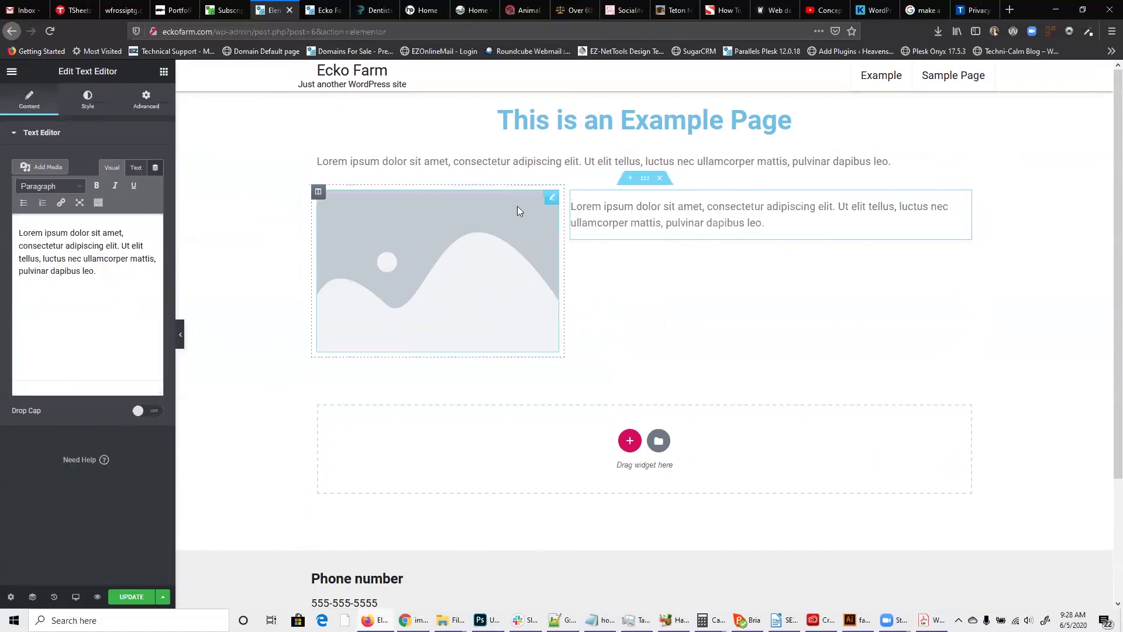
- Insert an Inner Section in the right column, move the existing text into its left half and add a Text Editor widget to its right half
click(164, 72)
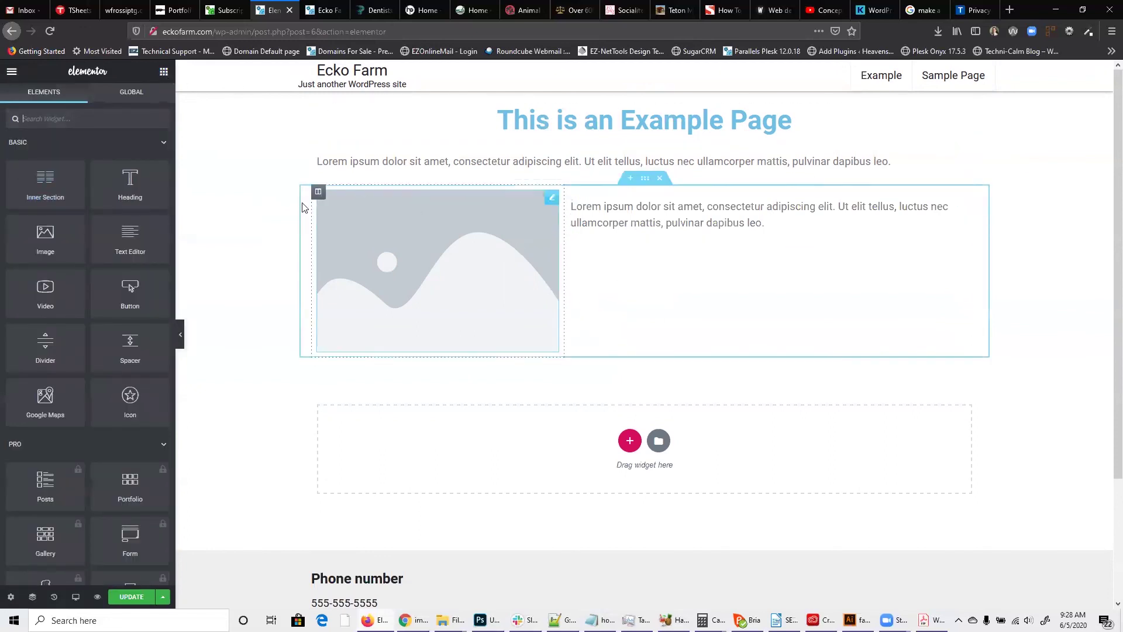
drag(23, 184, 674, 212)
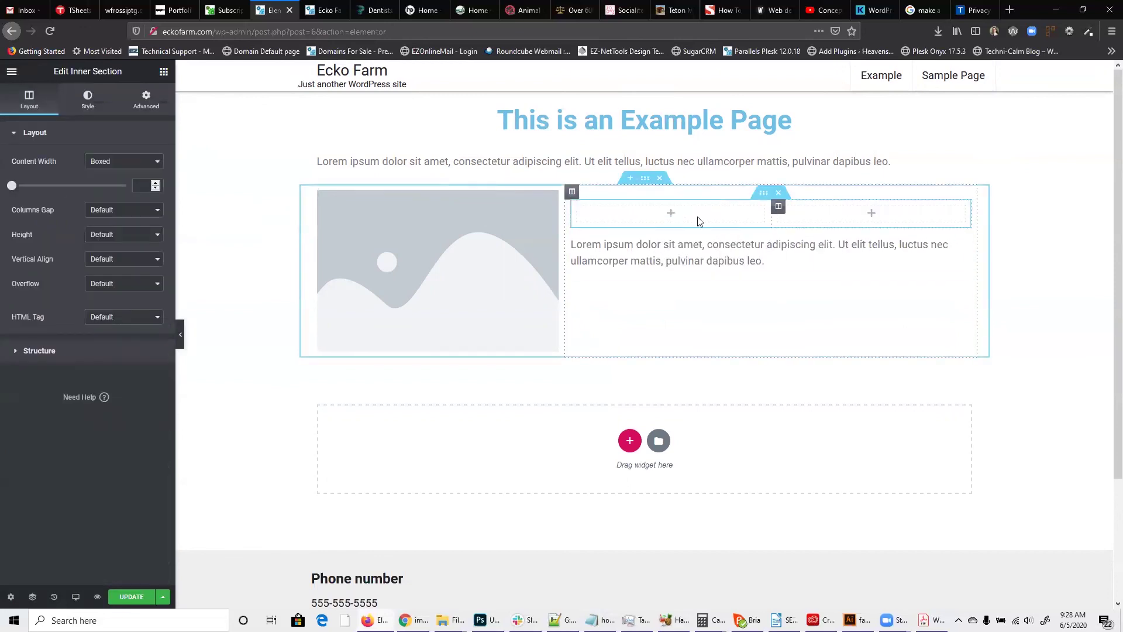
drag(965, 236, 697, 213)
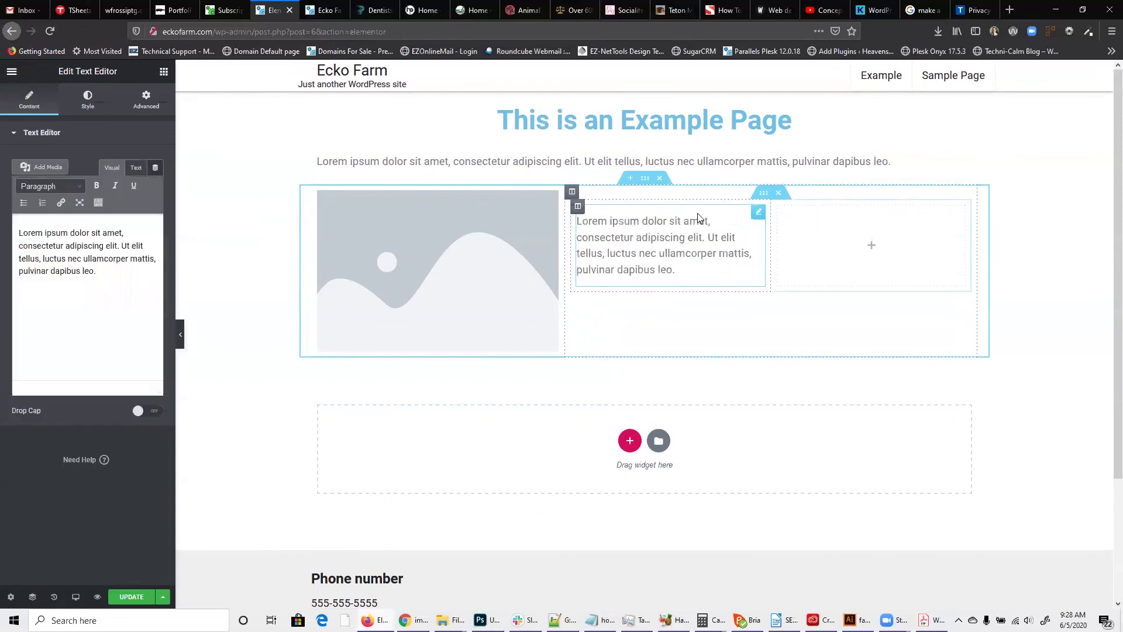
click(164, 71)
drag(130, 246, 935, 252)
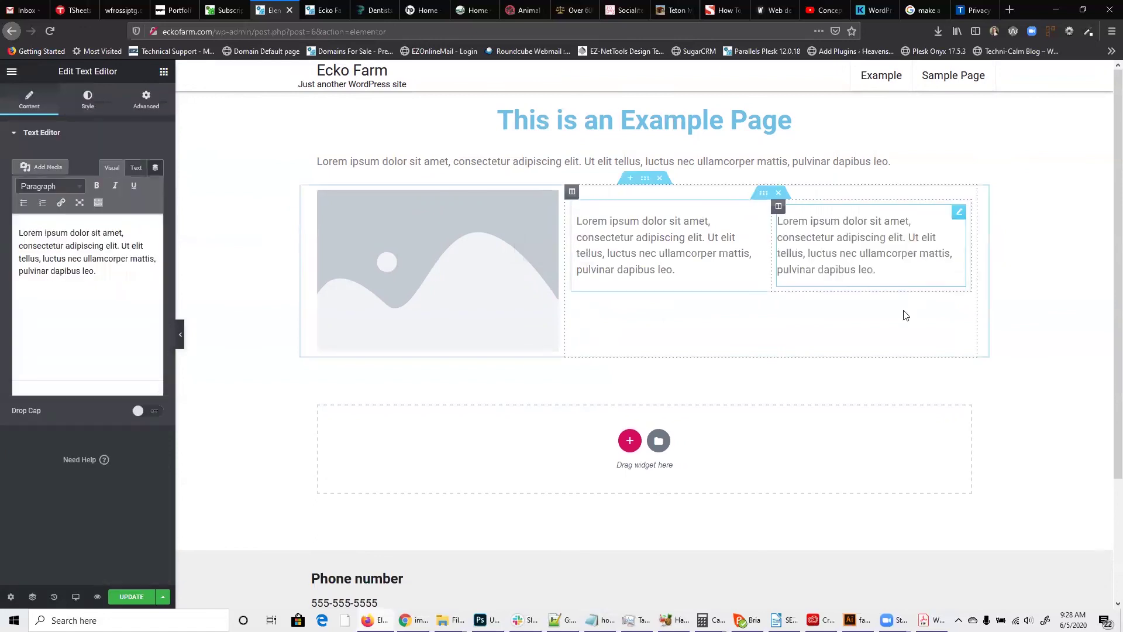
- Add a section with three equal columns below the image and text section
click(629, 443)
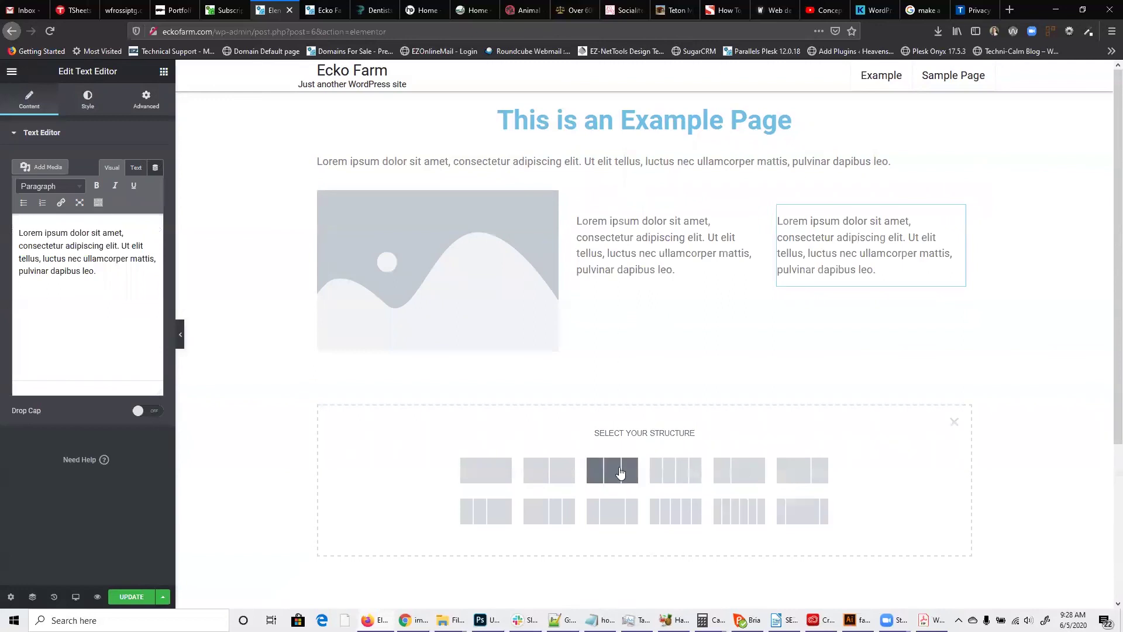
click(621, 472)
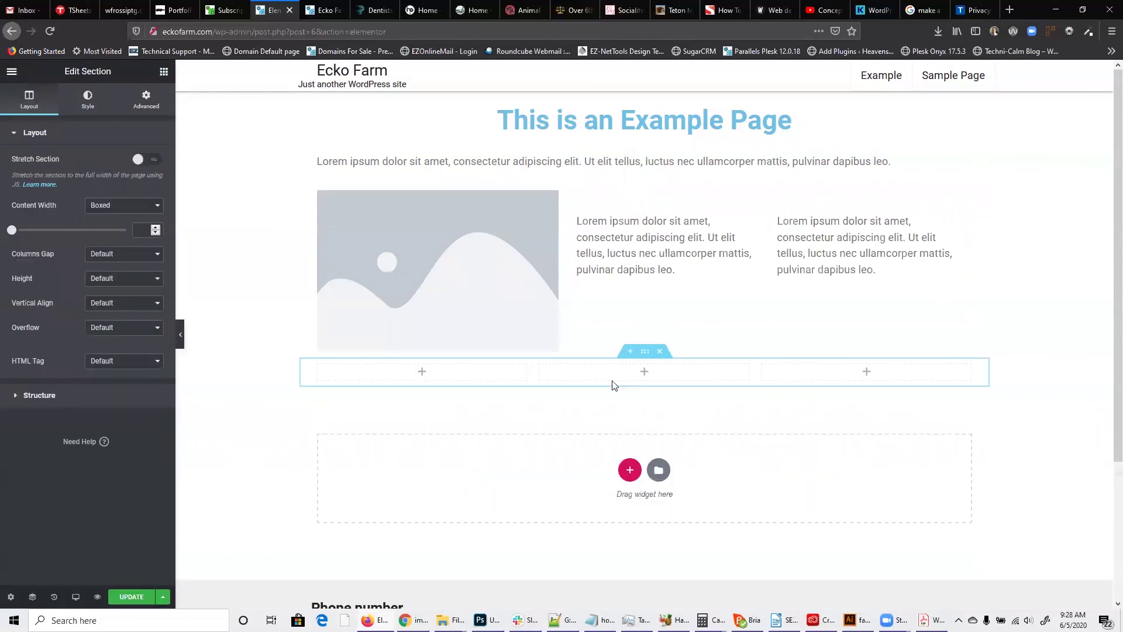
- Place a Button widget in the left column of the empty three-column section
click(164, 73)
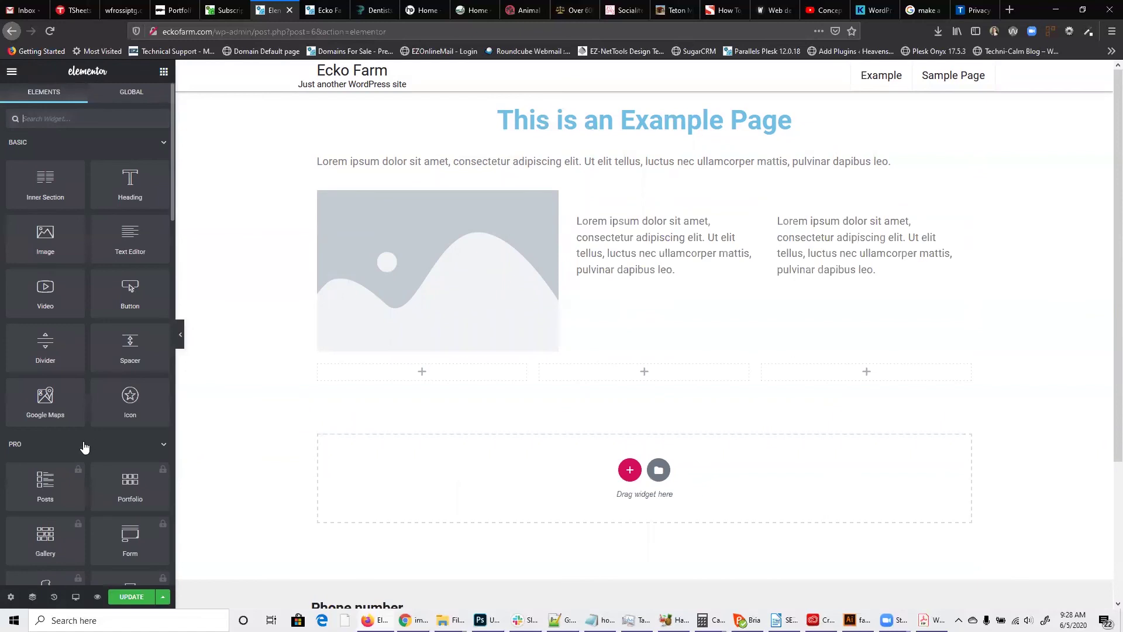
scroll(97, 406, down, 1)
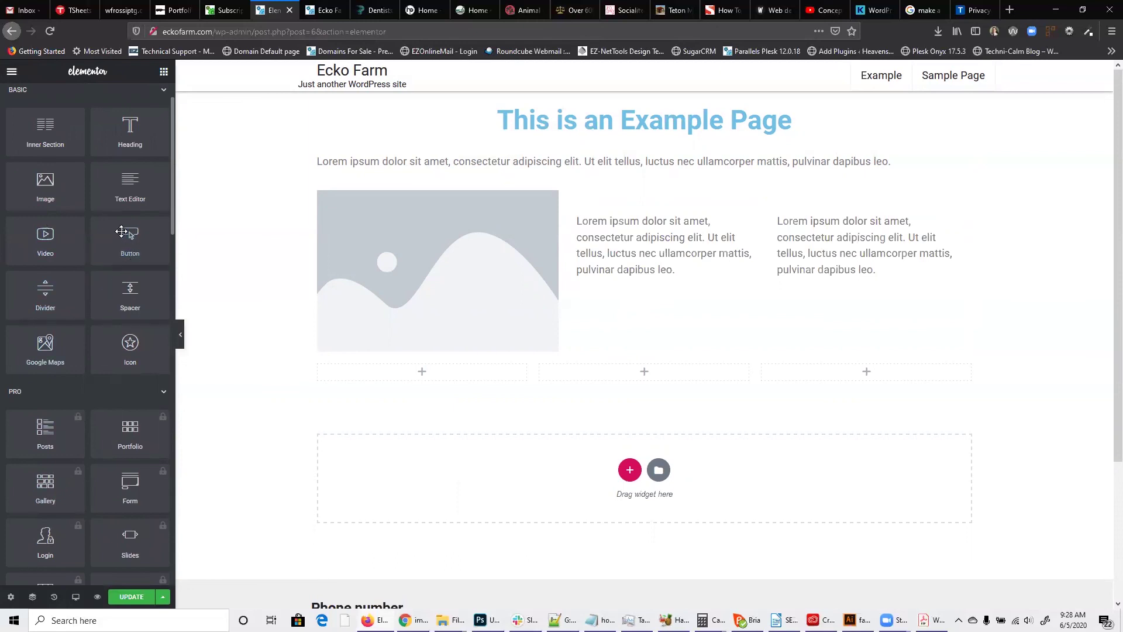
drag(120, 226, 418, 377)
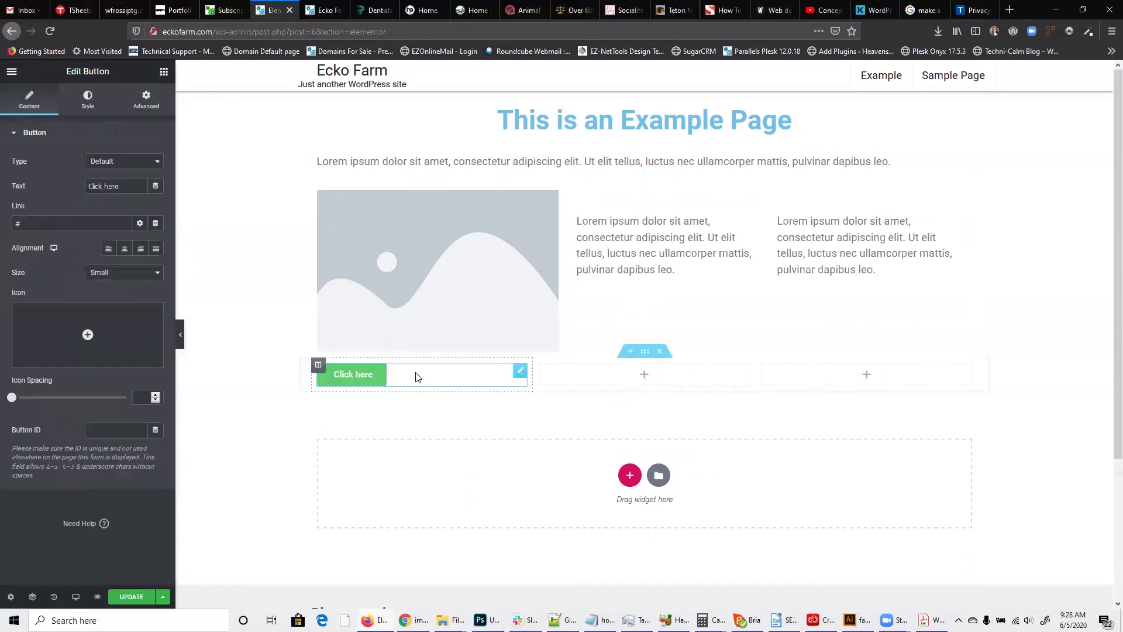
- Set the new button's alignment to justified and its size to Large
click(155, 256)
click(124, 250)
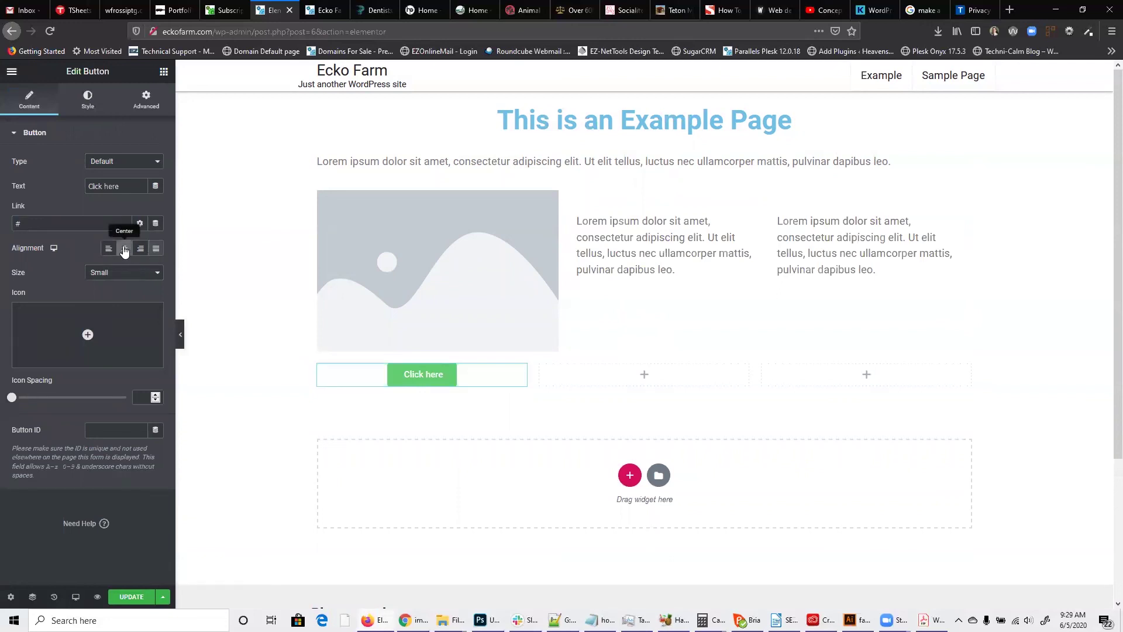
click(156, 250)
click(157, 273)
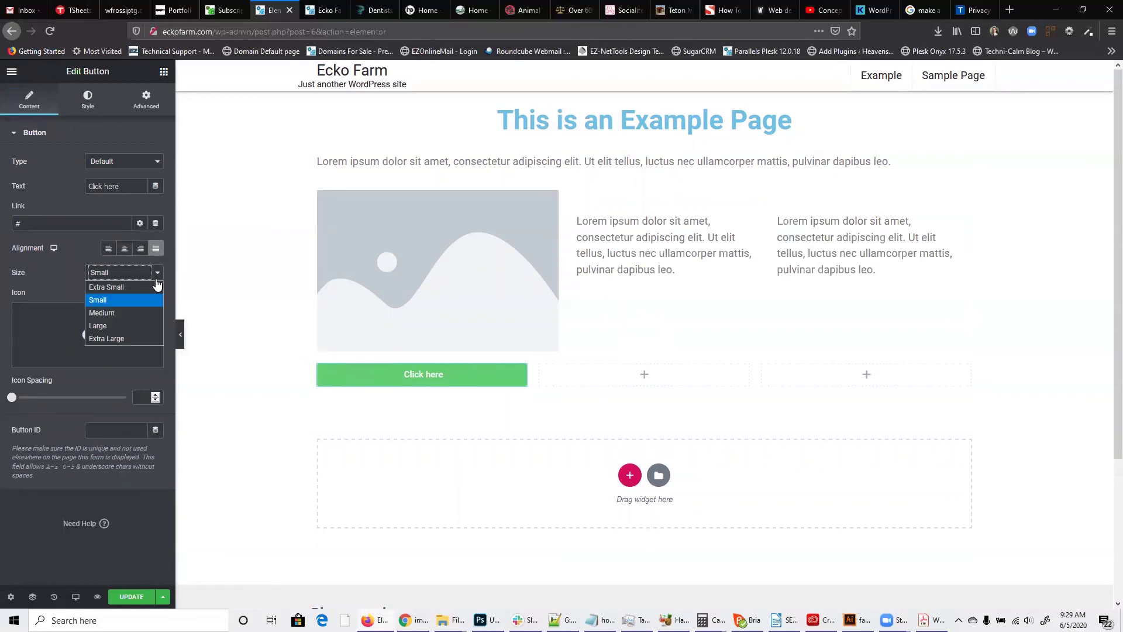
click(116, 324)
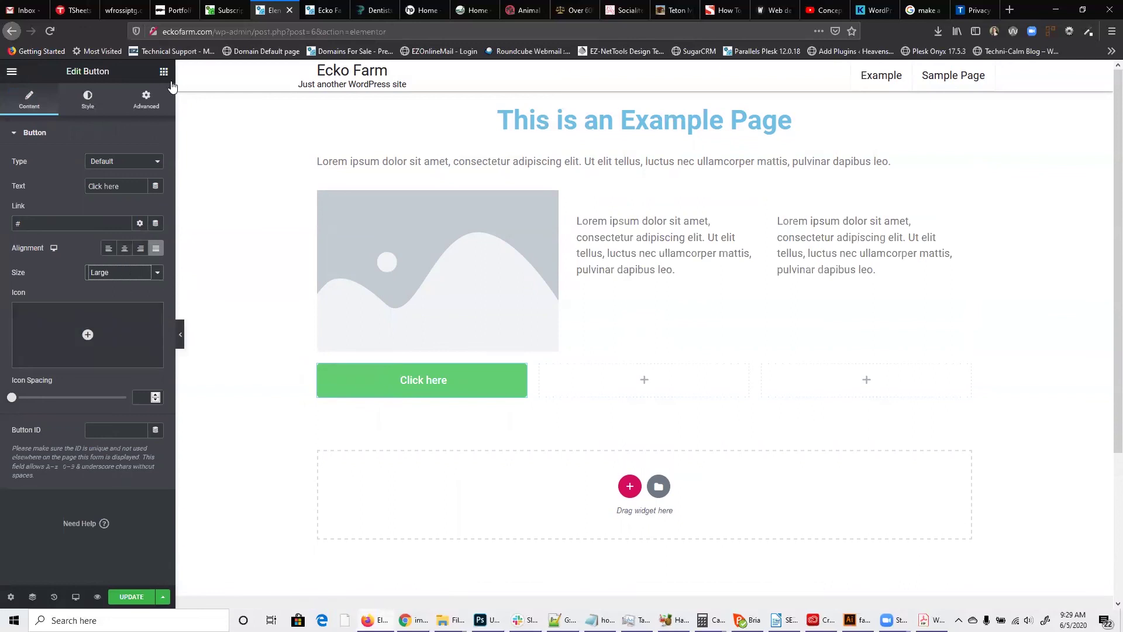
- Copy the large button and paste it into the middle and right columns of the three-column section
right_click(421, 388)
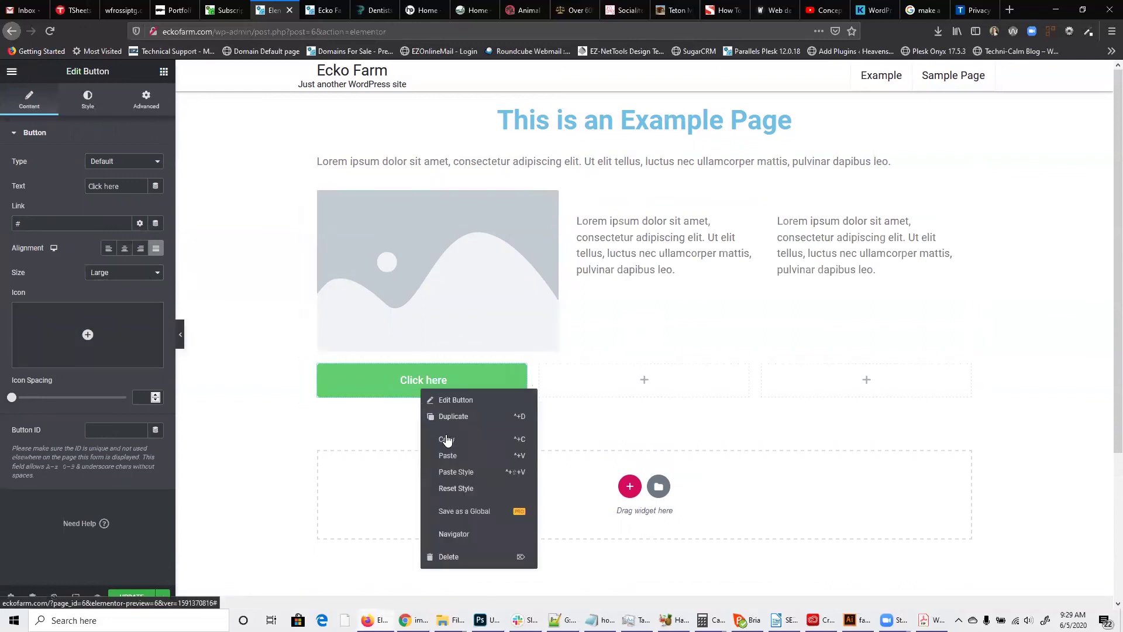
click(668, 385)
right_click(601, 385)
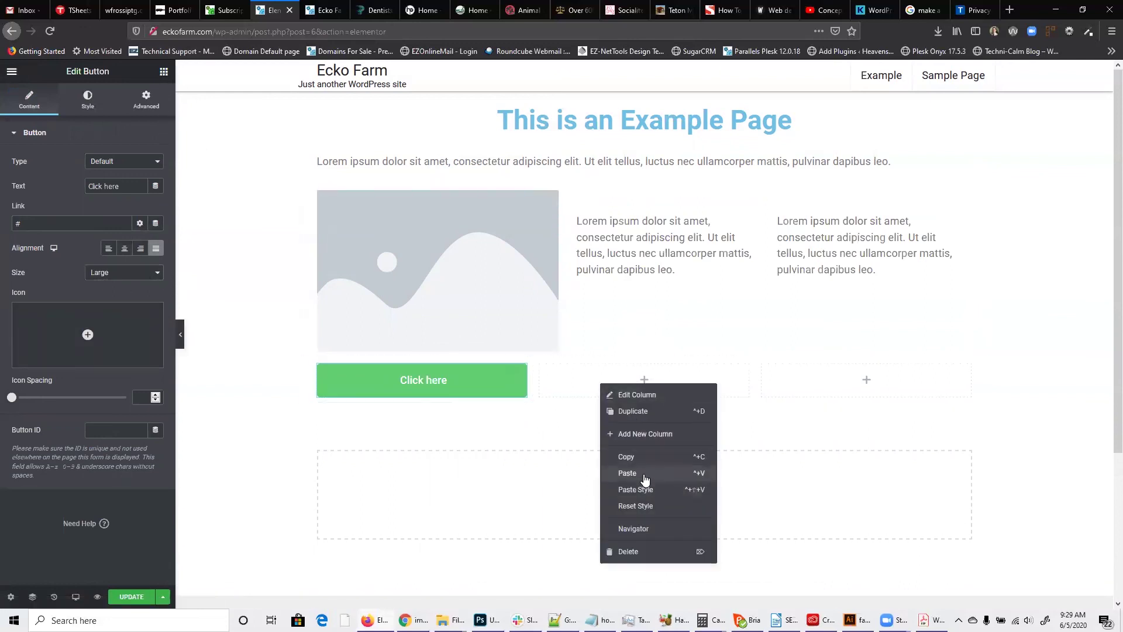
click(643, 472)
right_click(833, 401)
click(845, 473)
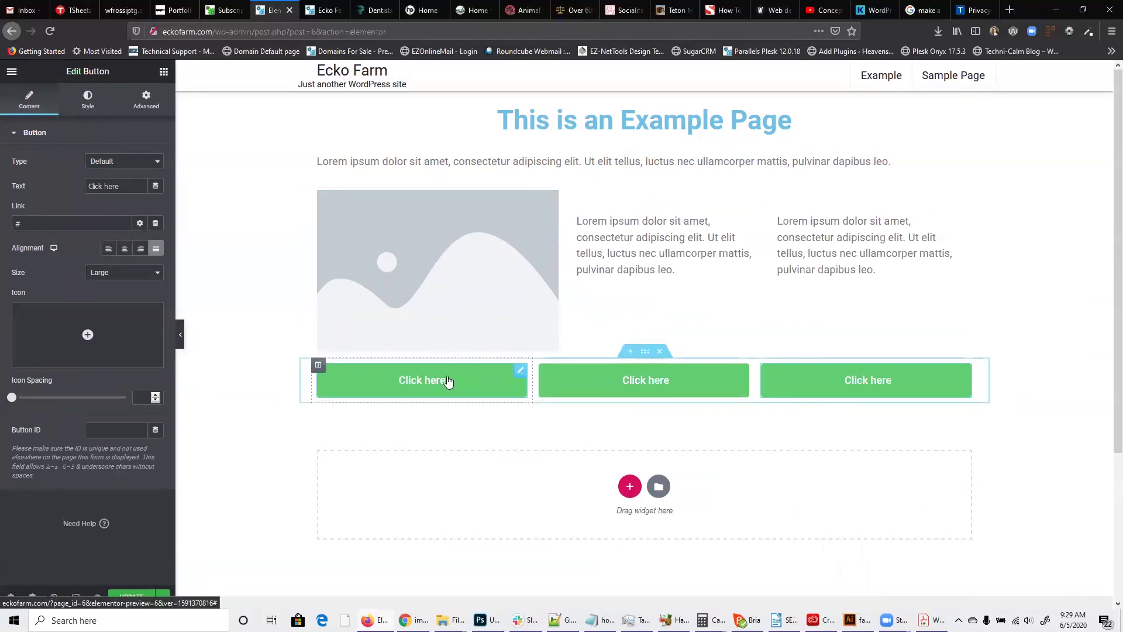
- Set the left button's typography size to 2 em
right_click(471, 381)
click(479, 387)
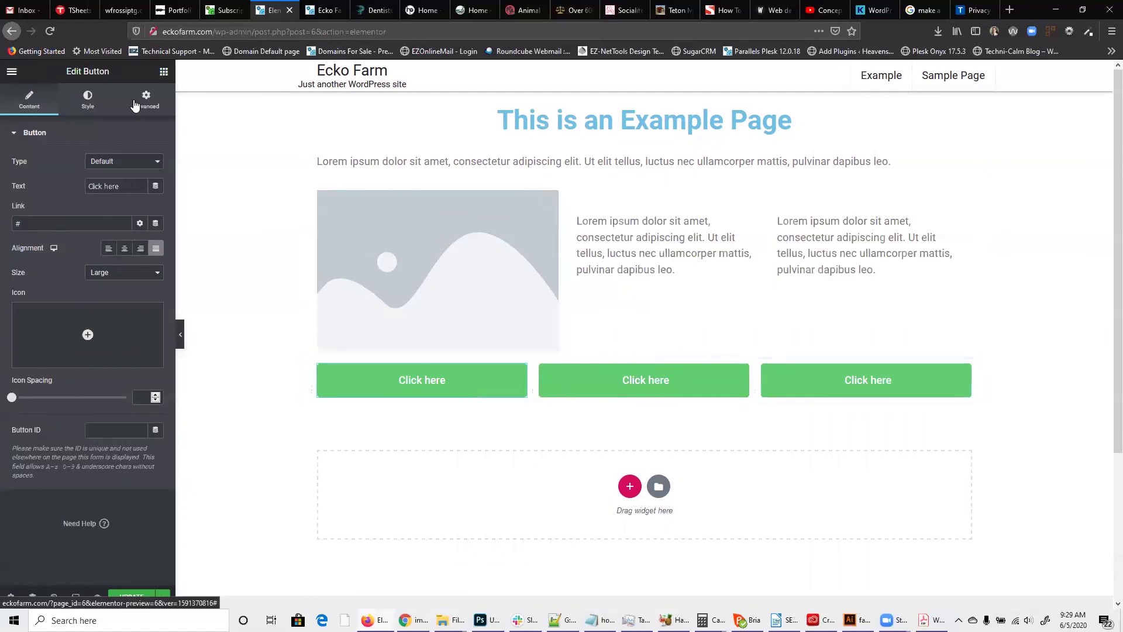
click(88, 101)
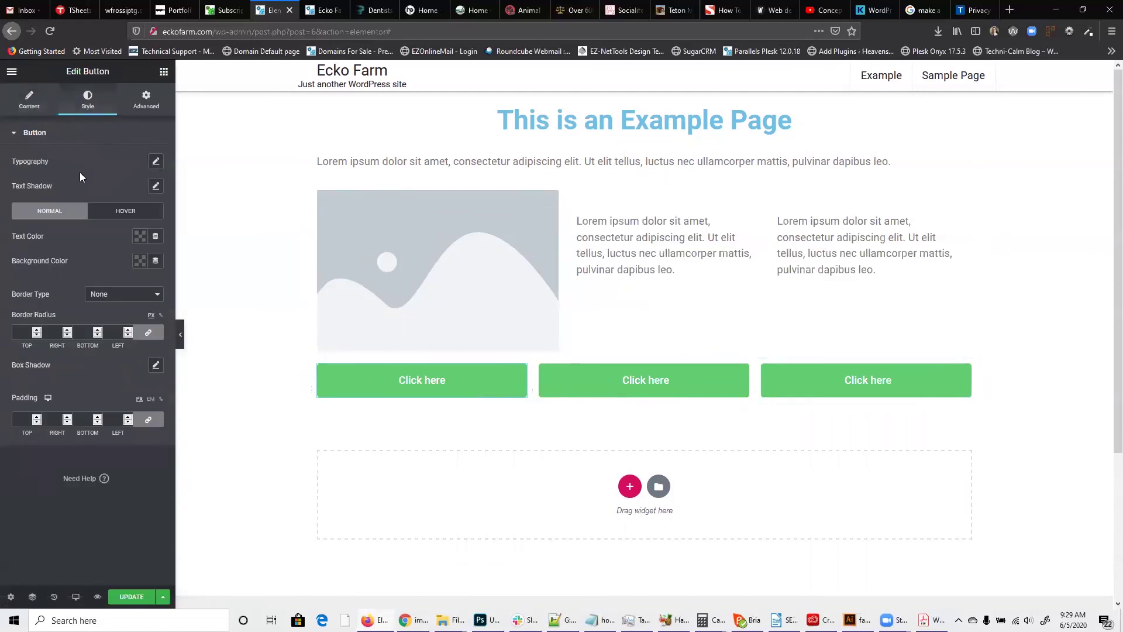
click(155, 162)
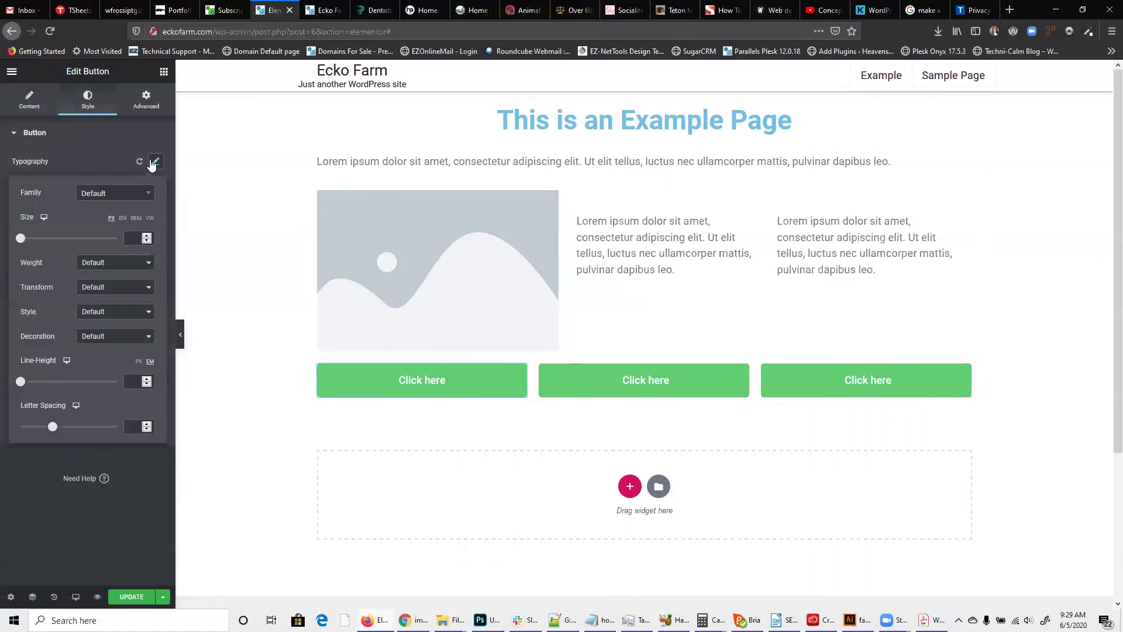
click(123, 218)
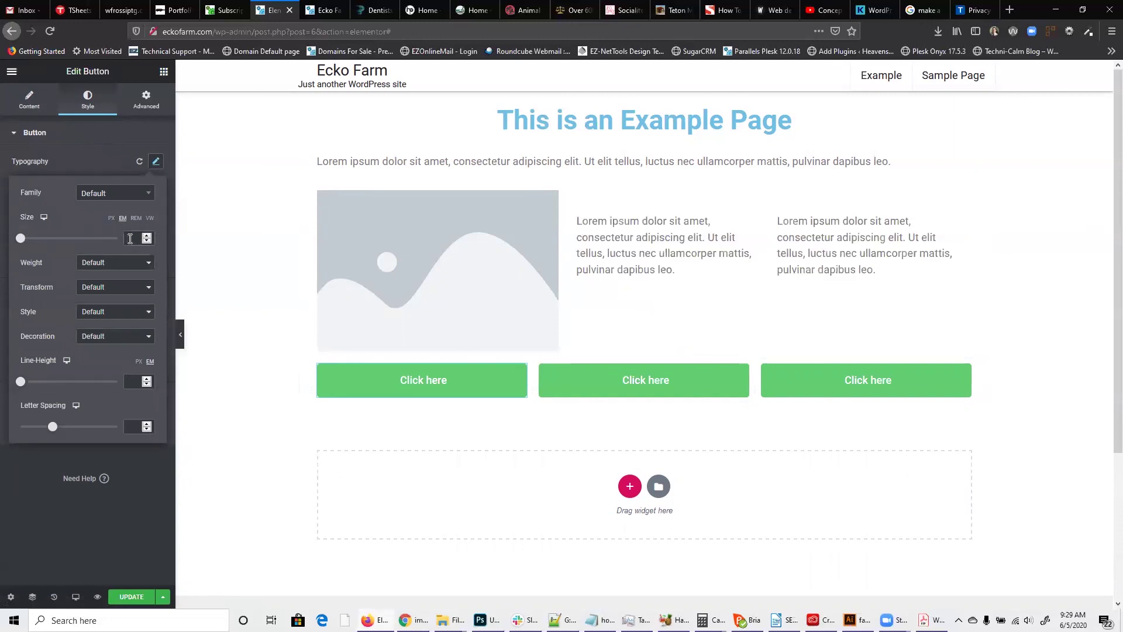
text(2)
click(56, 443)
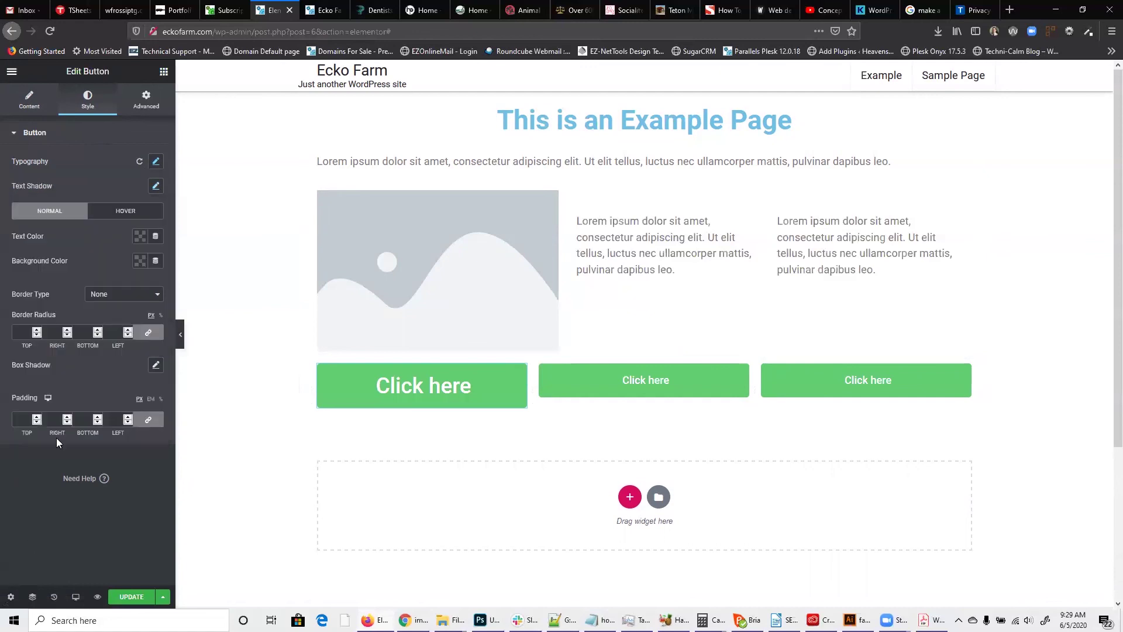
- Change the left button's background color to a strong red
click(140, 260)
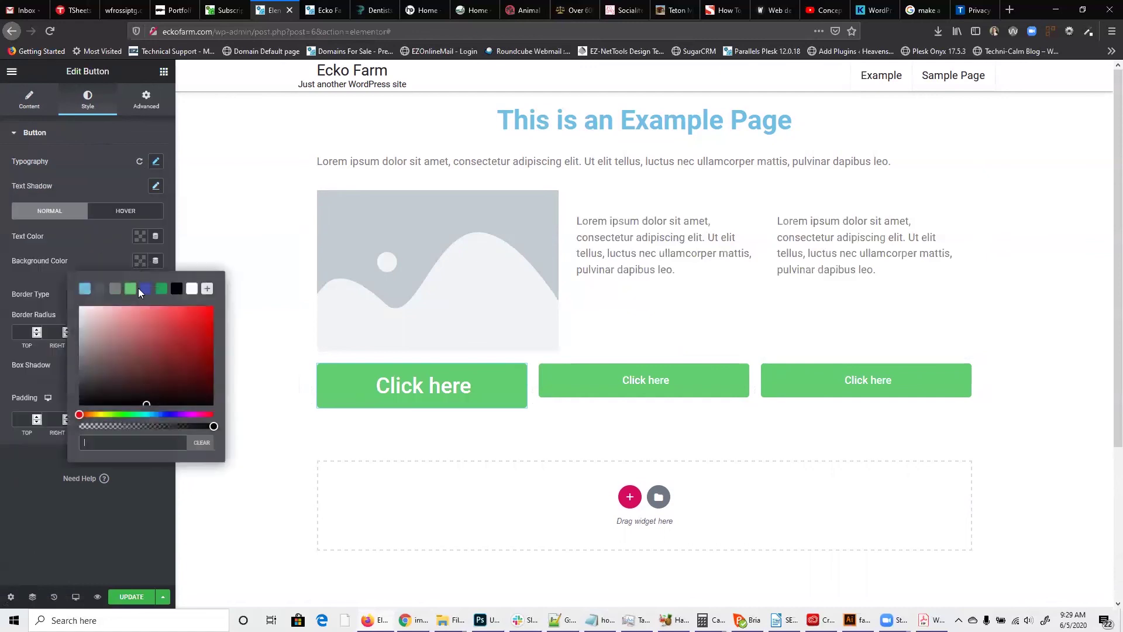
click(187, 329)
click(84, 536)
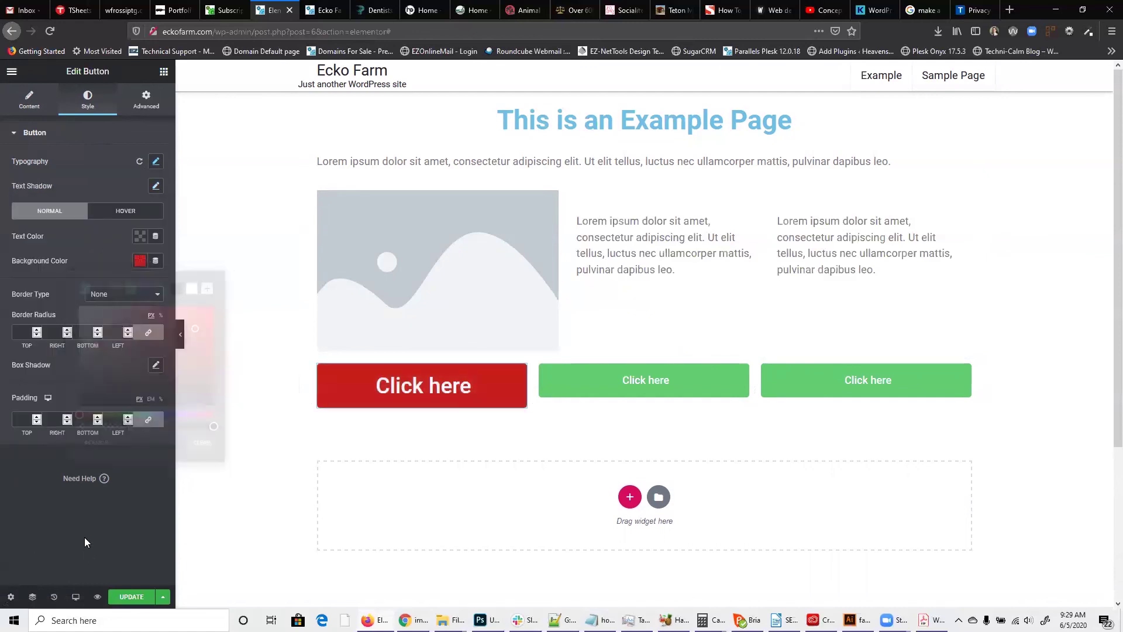
- Copy the red button and paste its style onto the middle and right buttons
right_click(442, 391)
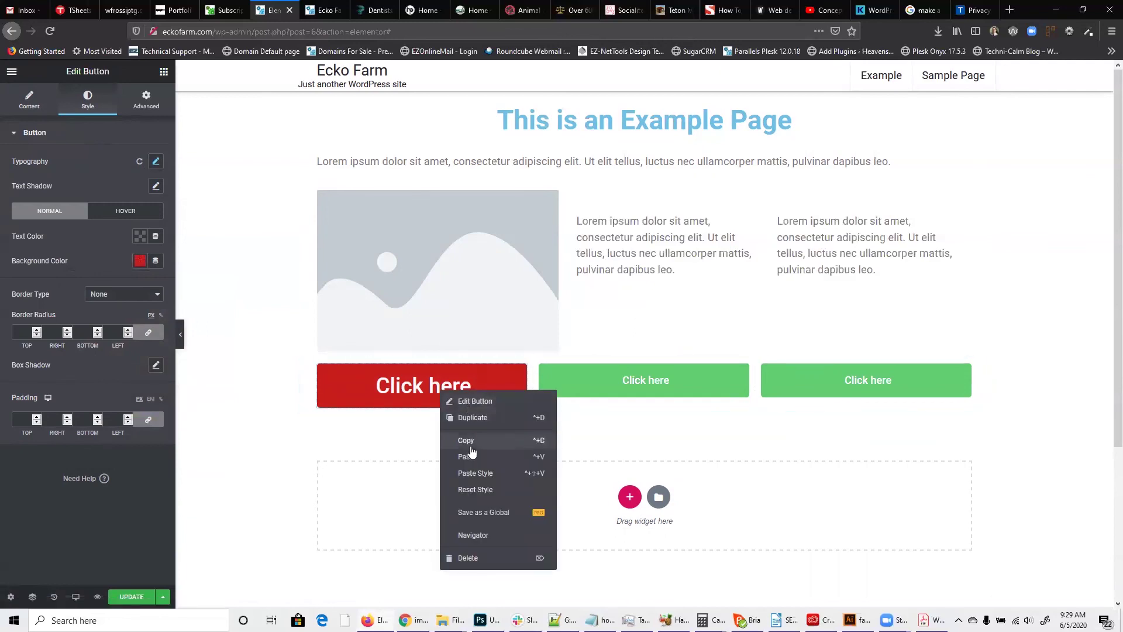
click(472, 445)
right_click(585, 372)
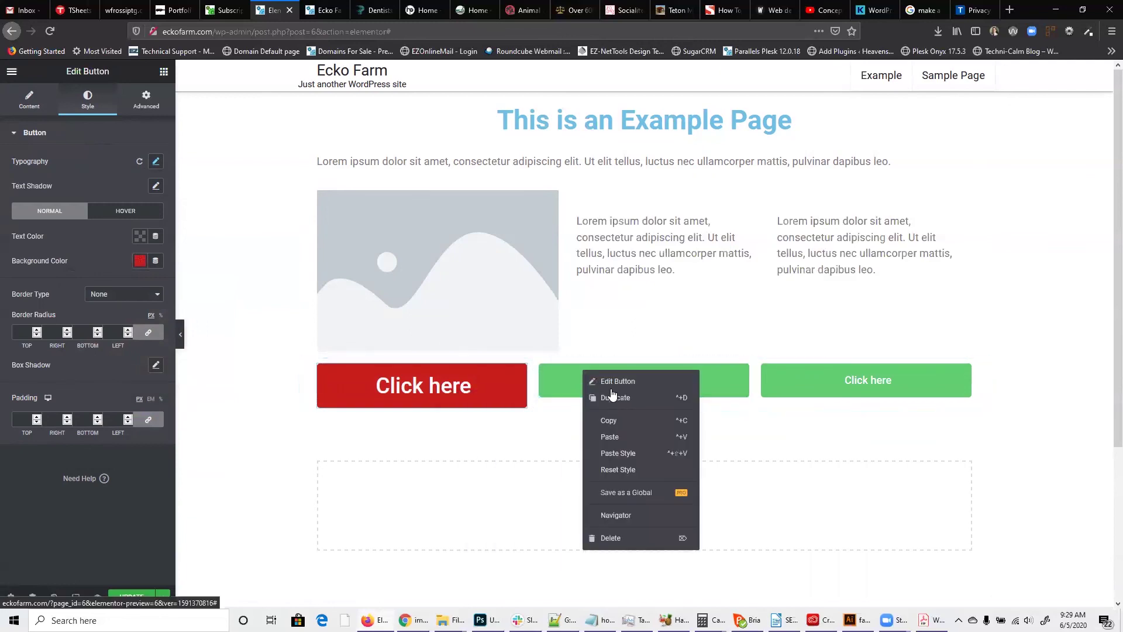
click(626, 454)
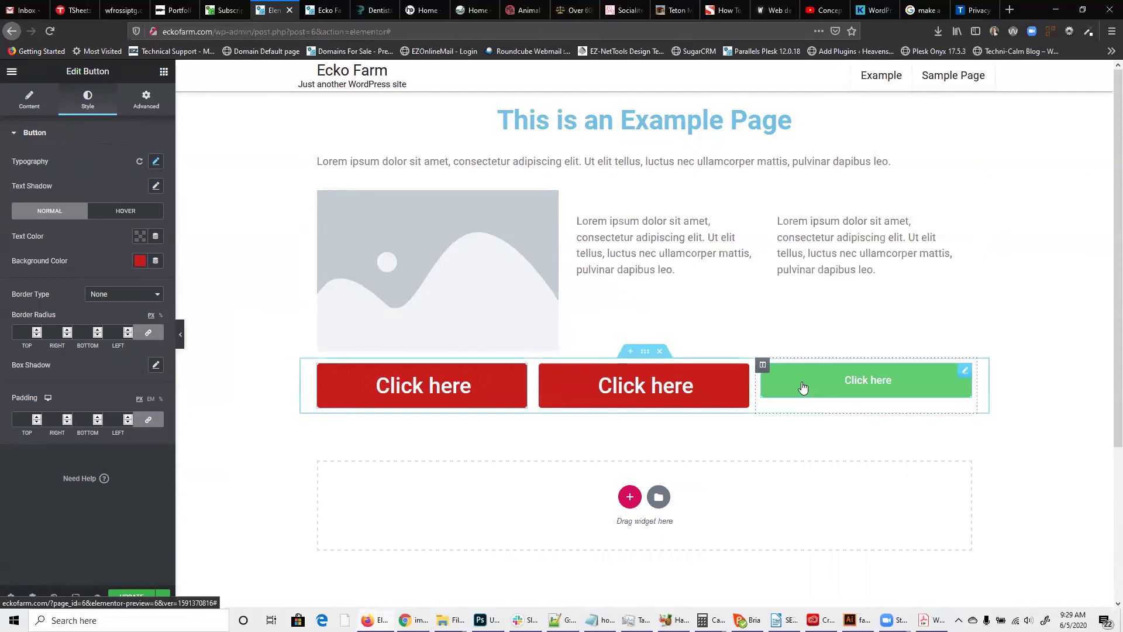
right_click(803, 384)
click(833, 463)
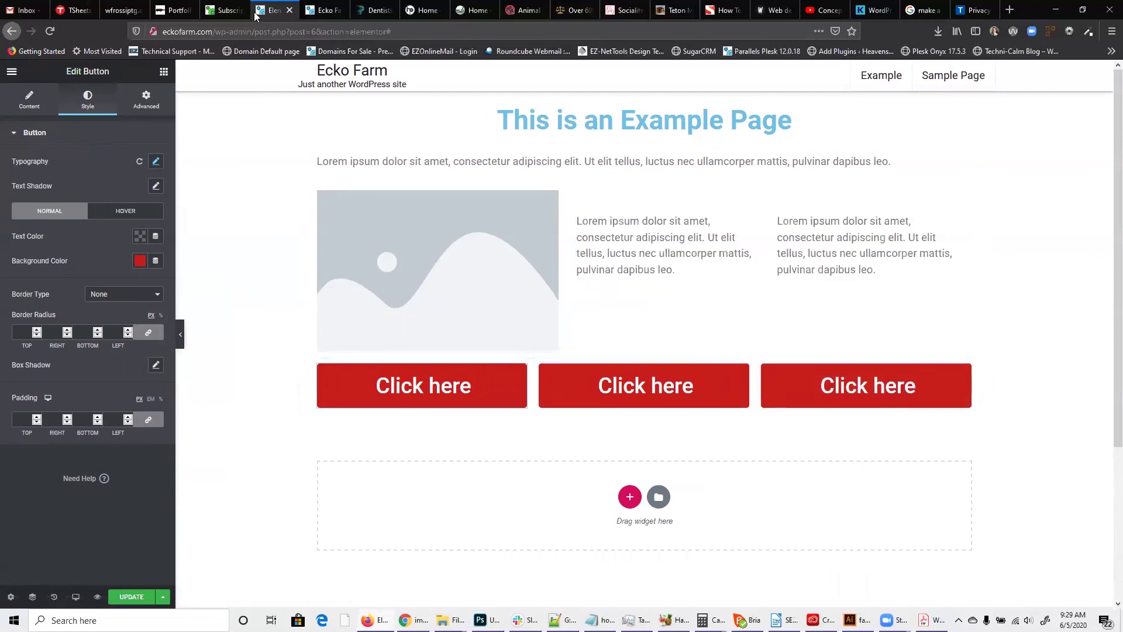
- Find the HTML widget, add it to the page and move its section above the page heading
click(164, 72)
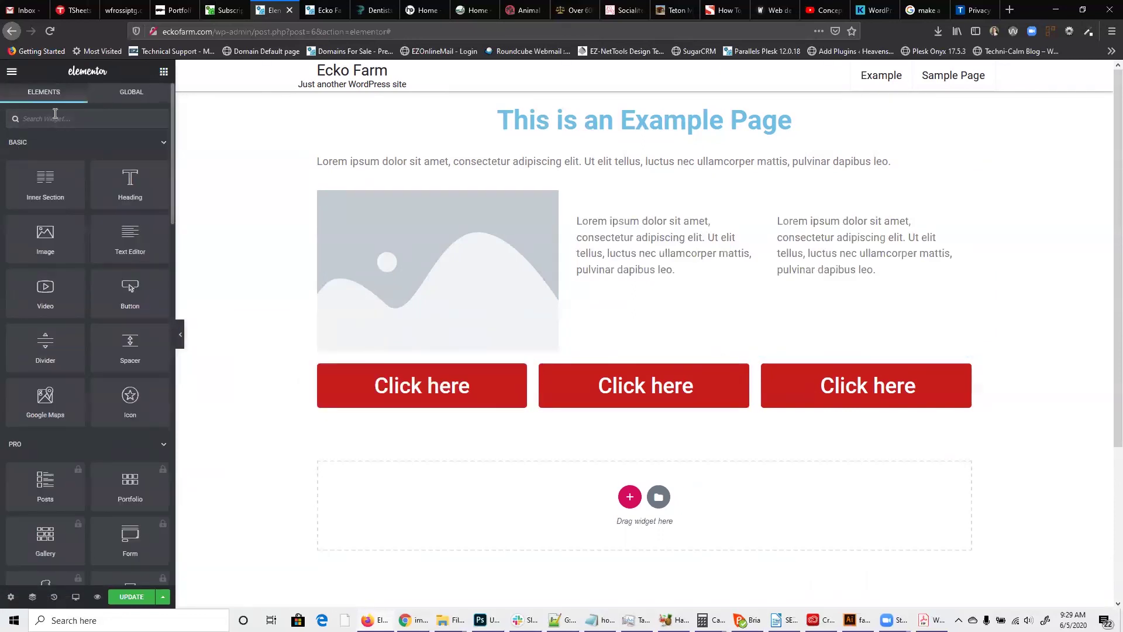
text(html)
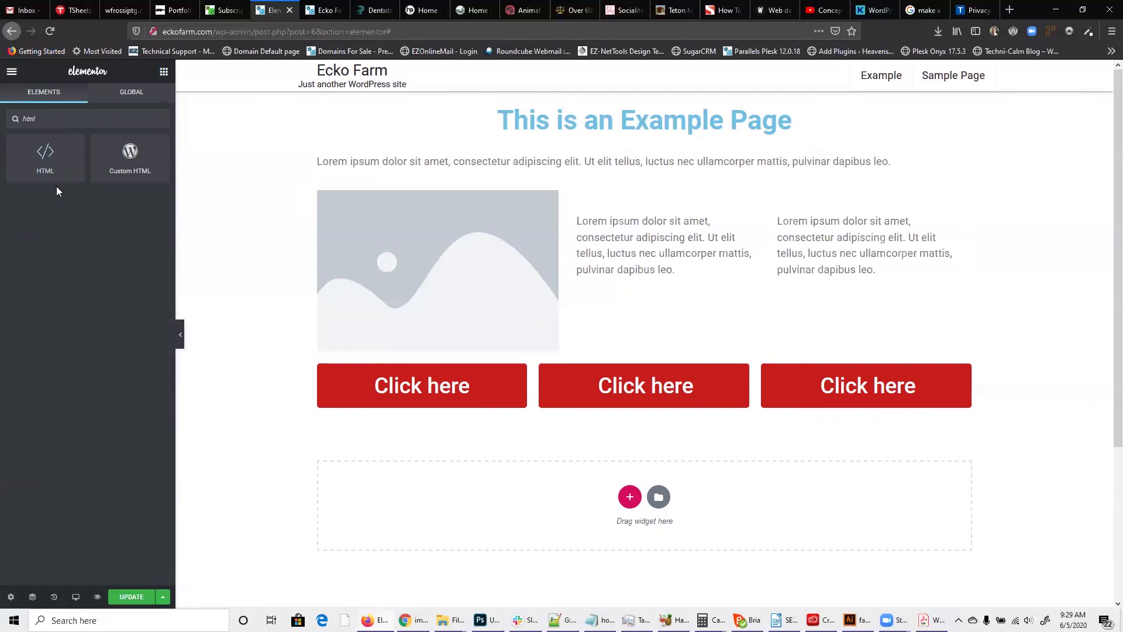
drag(232, 205, 522, 482)
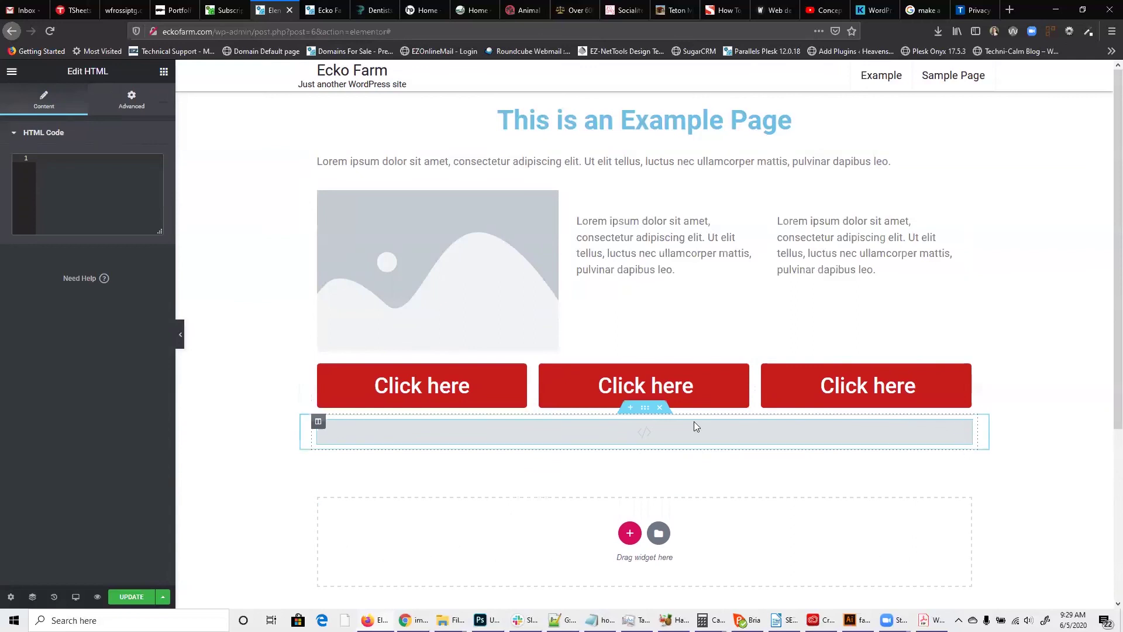
drag(646, 409, 612, 106)
right_click(614, 124)
click(626, 133)
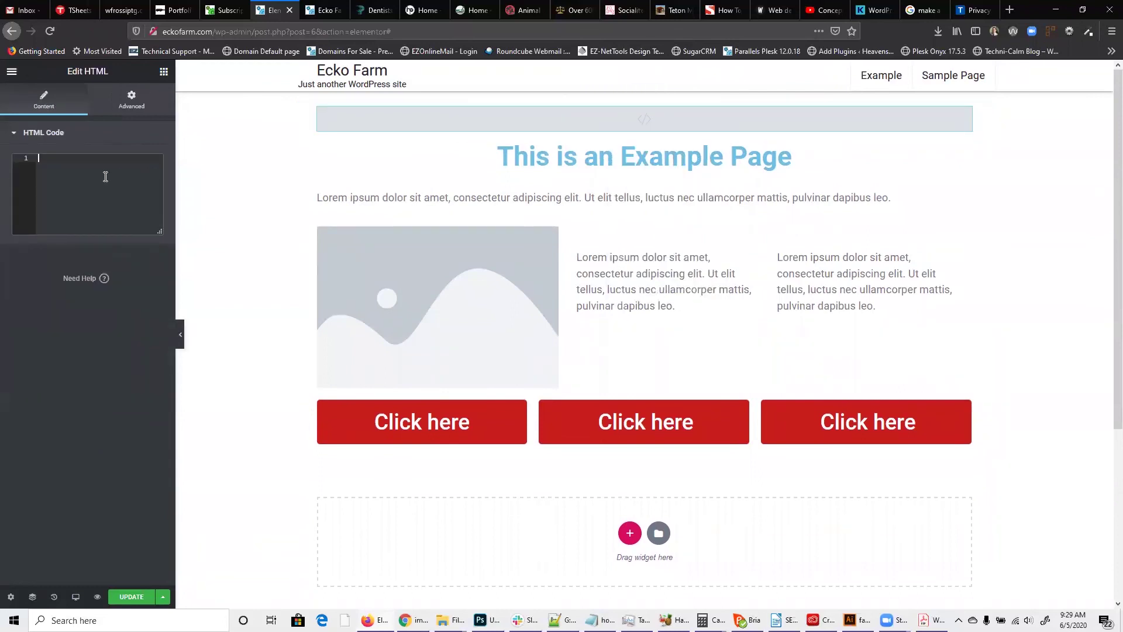
- Write a section element with the id "banner" containing the text "This is the banner" in the HTML code
text(<section></section>)
key(Return)
click(73, 157)
text(id)
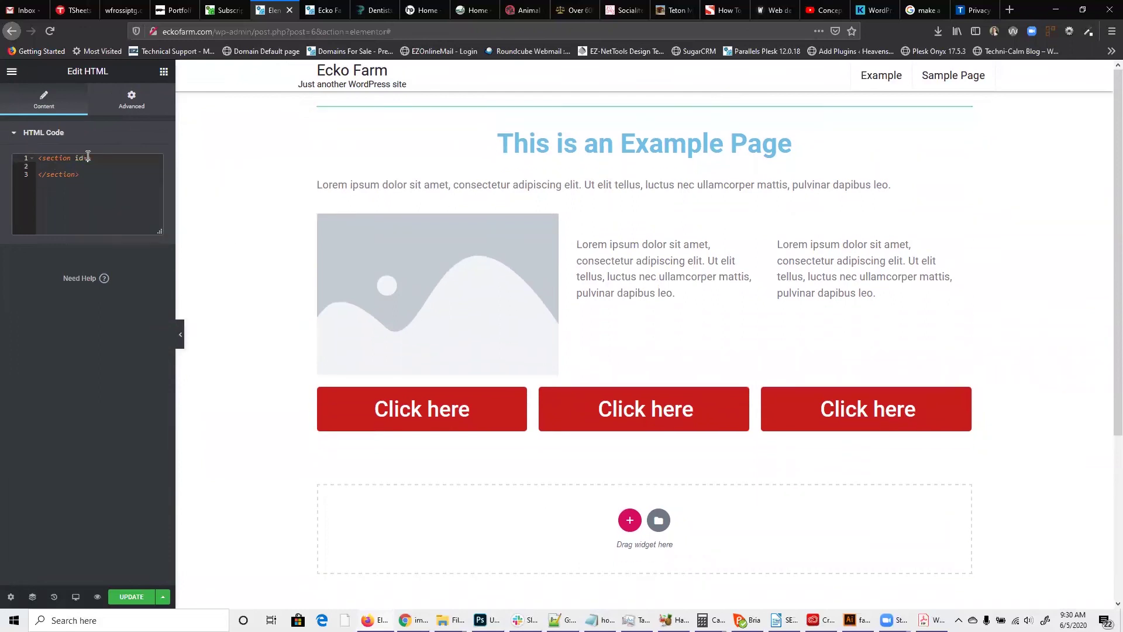
text(="banner">)
key(Return)
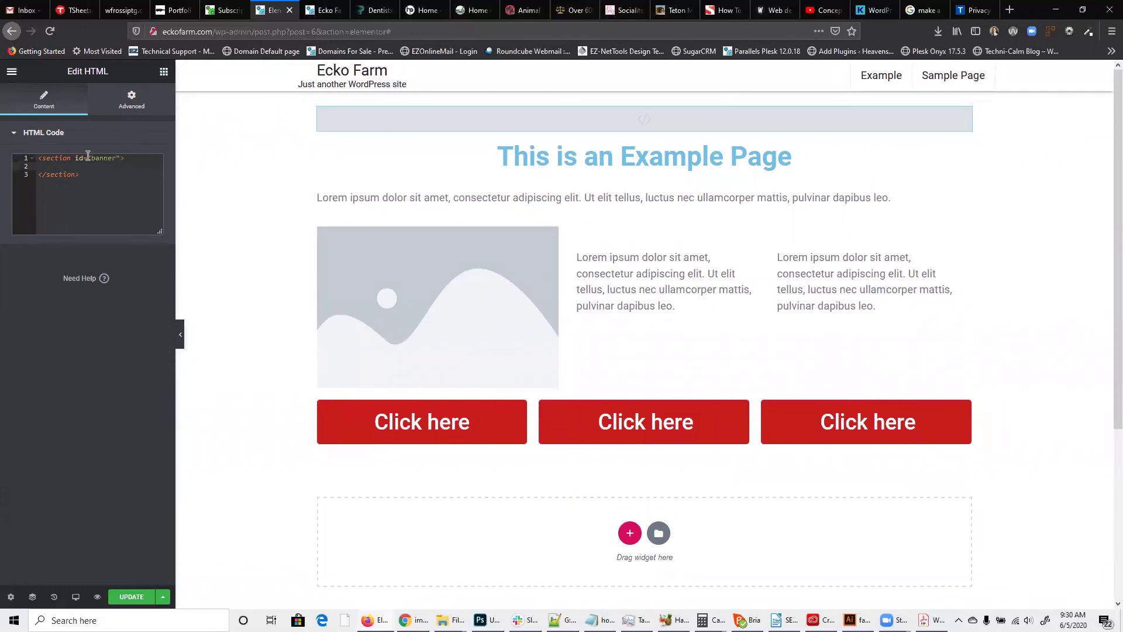
text(This is)
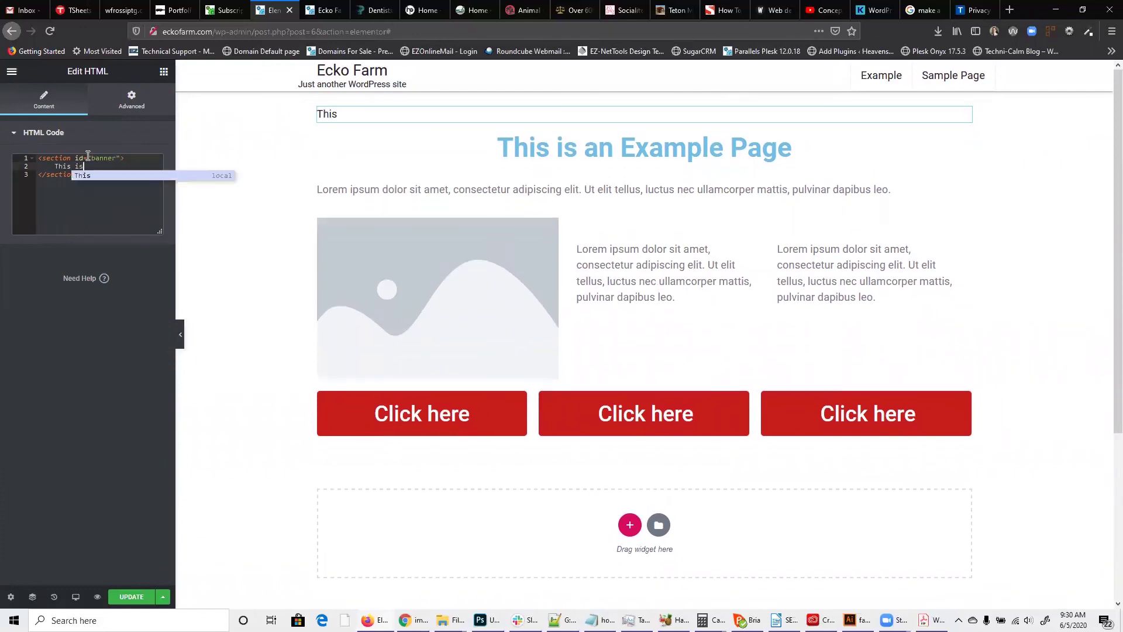
text( the banner)
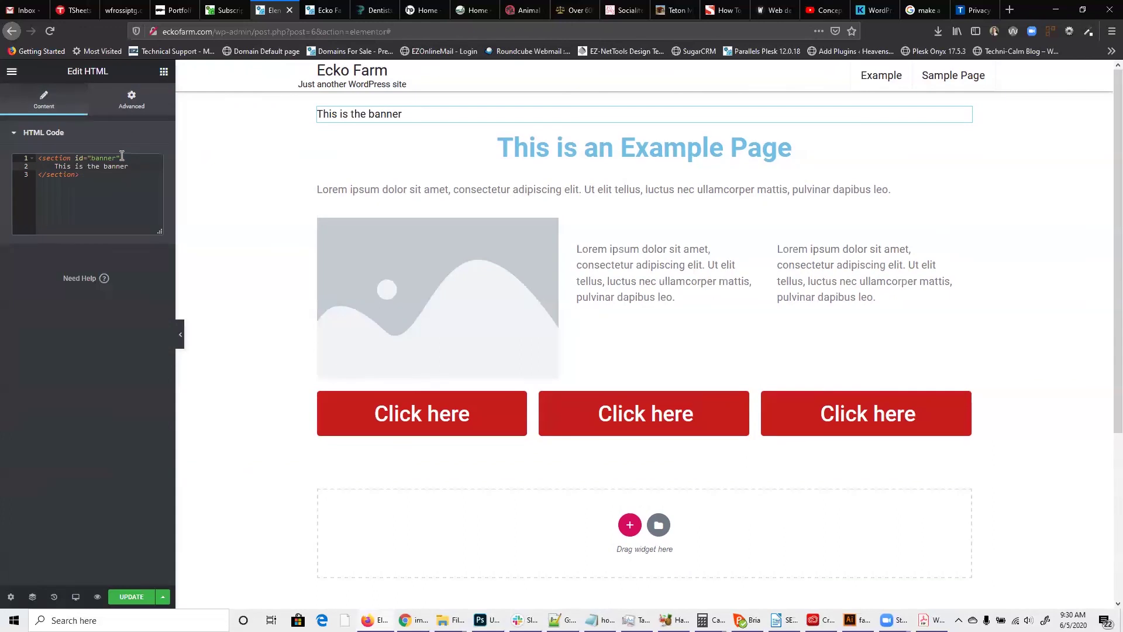
- Add a style block below the section element with a #banner rule that sets background:black
click(113, 186)
key(Return)
key(Return)
text(<style)
key(Return)
text(#banner {)
key(Return)
text(backgroun)
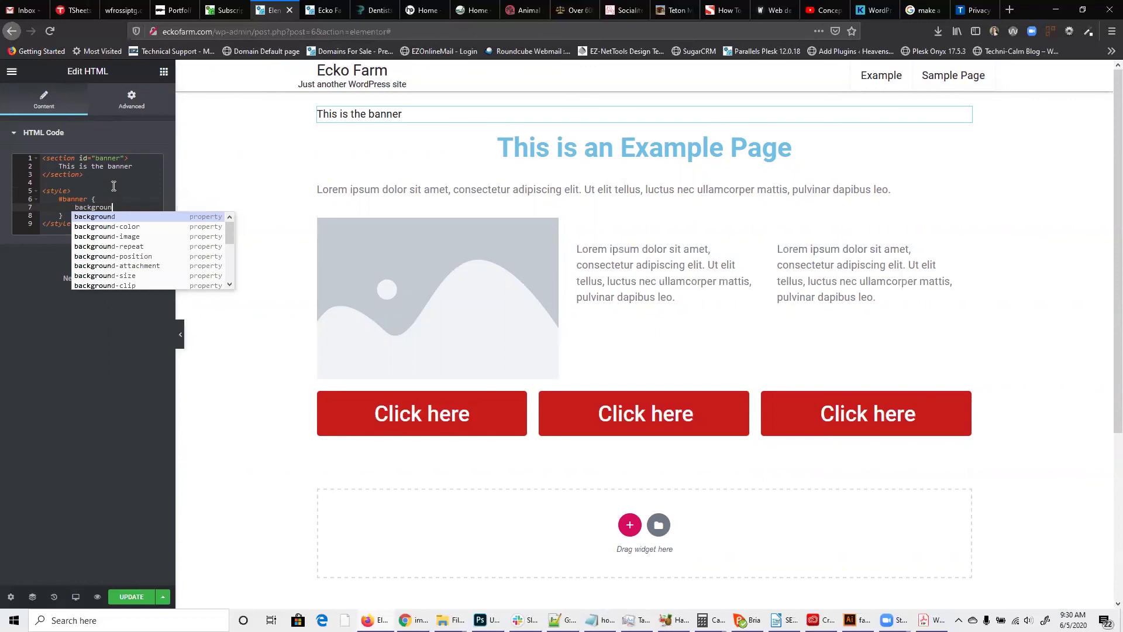
text(d:black)
key(Return)
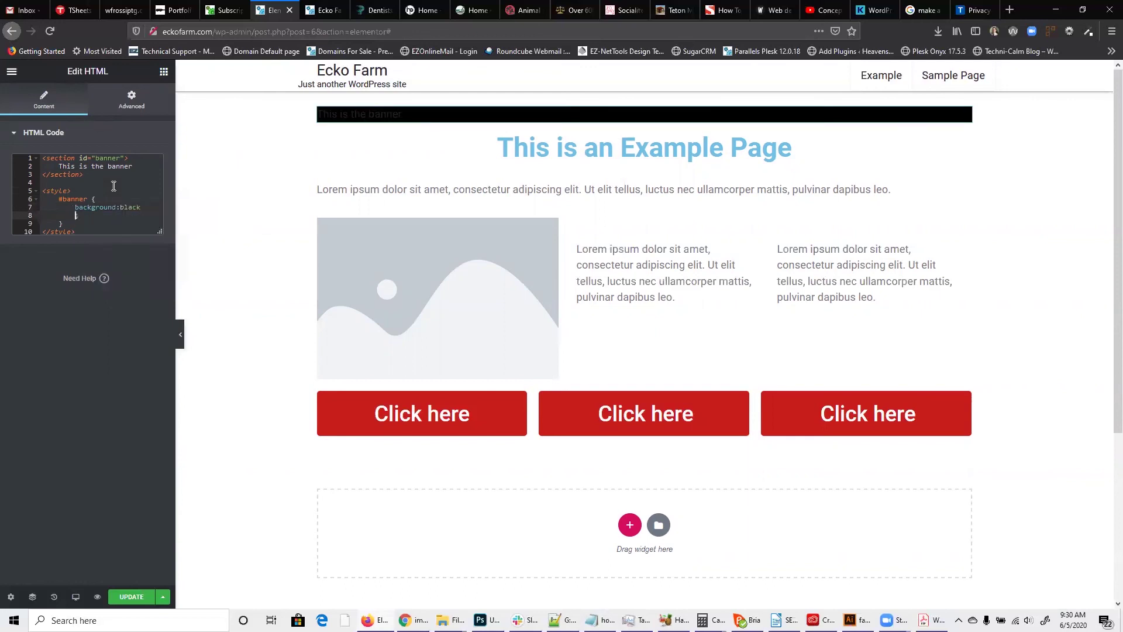
- End the background declaration with a semicolon and add color:white; to the #banner rule
text(c)
key(BackSpace)
key(BackSpace)
text(;)
key(Return)
text(color:white;)
key(Return)
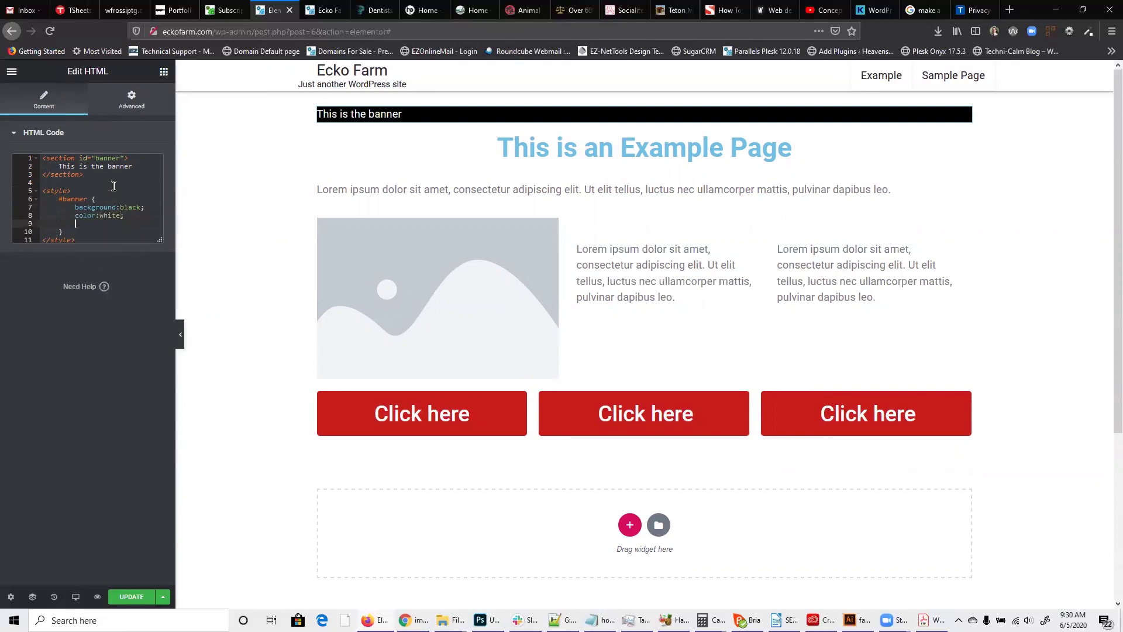
- Add padding to the #banner rule, trying 25vw first and settling on 5vw
text(p)
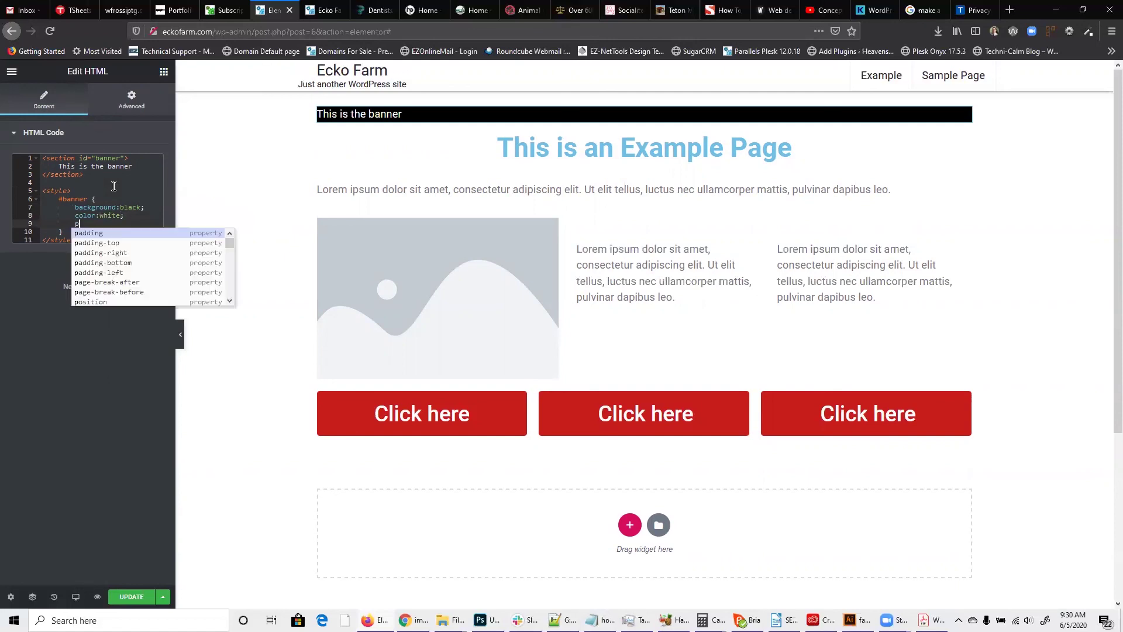
text(adding:25)
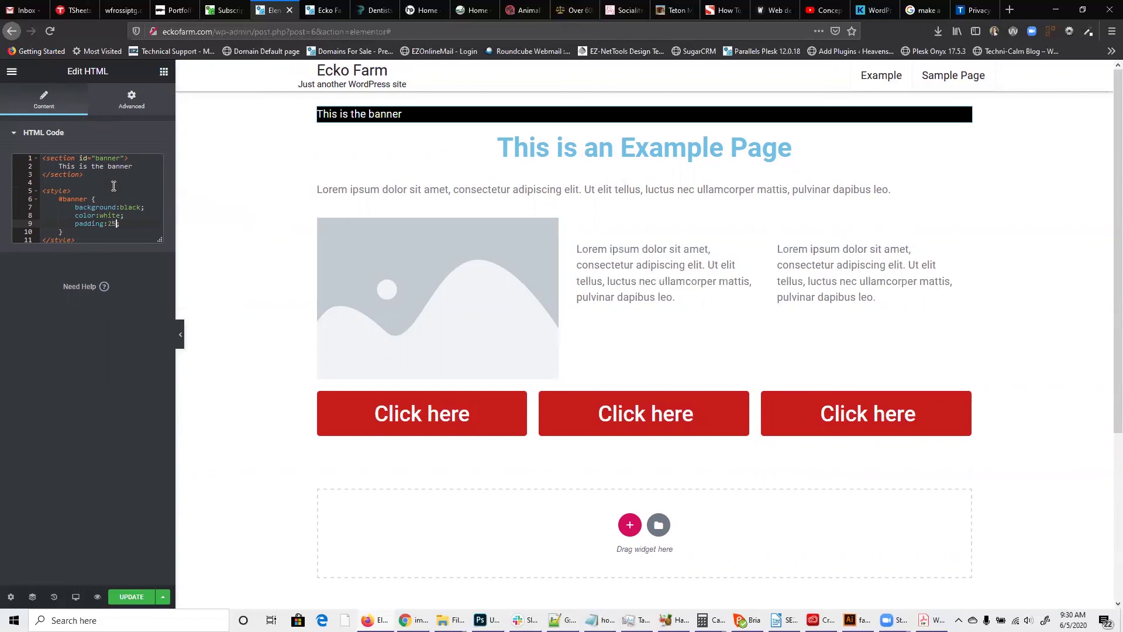
text(vw)
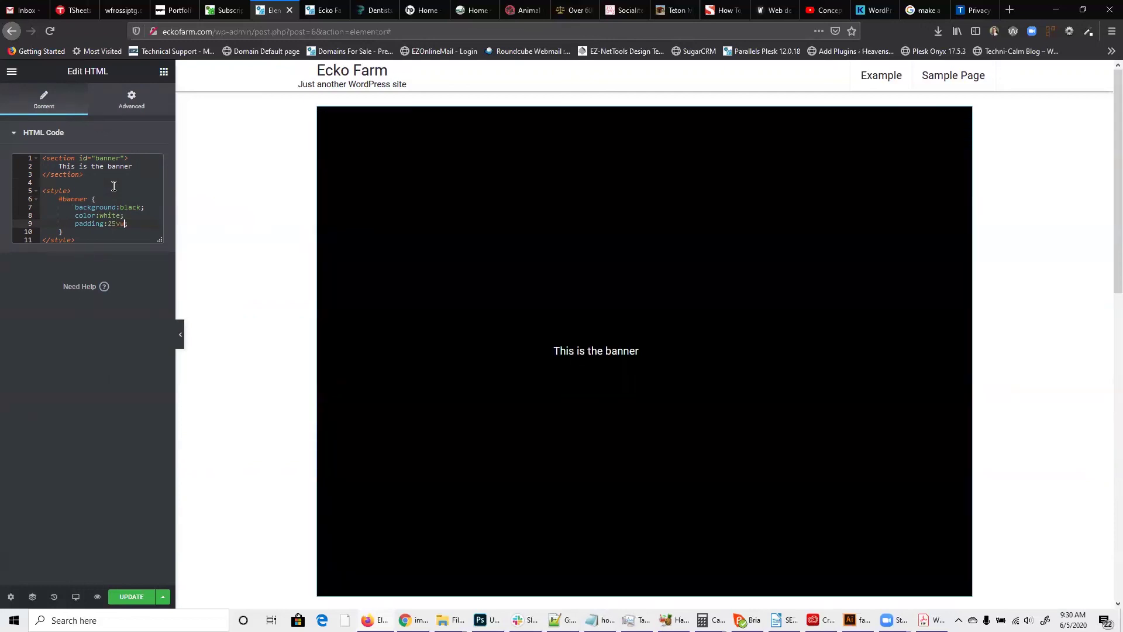
key(BackSpace)
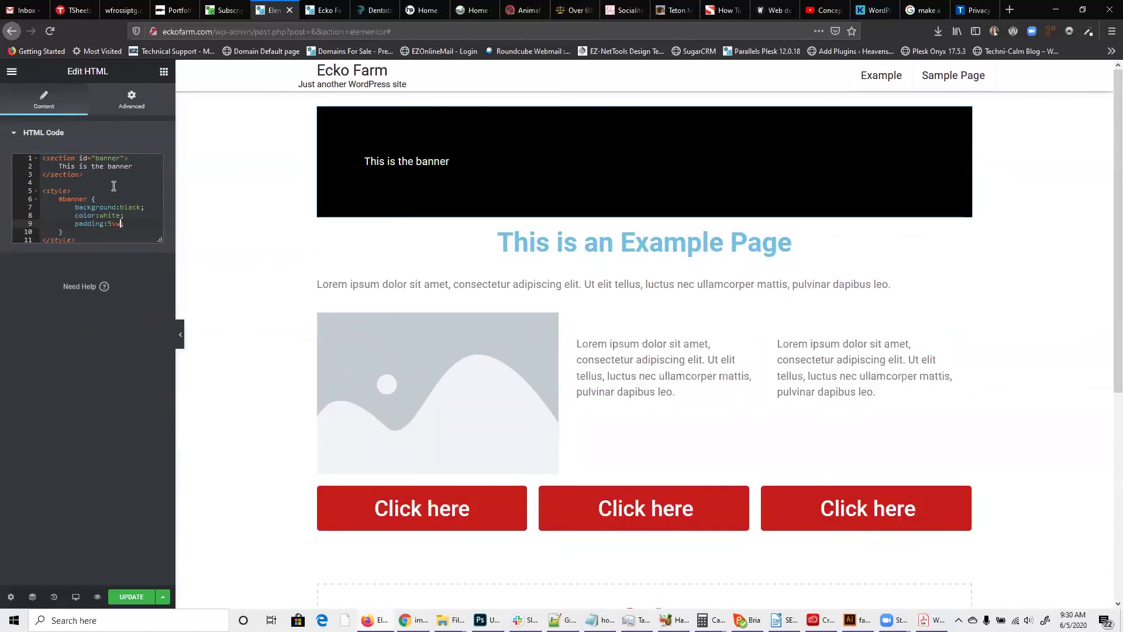
- End the padding declaration with a semicolon and add text-align:center; to the #banner rule
text(;)
key(Return)
text(te)
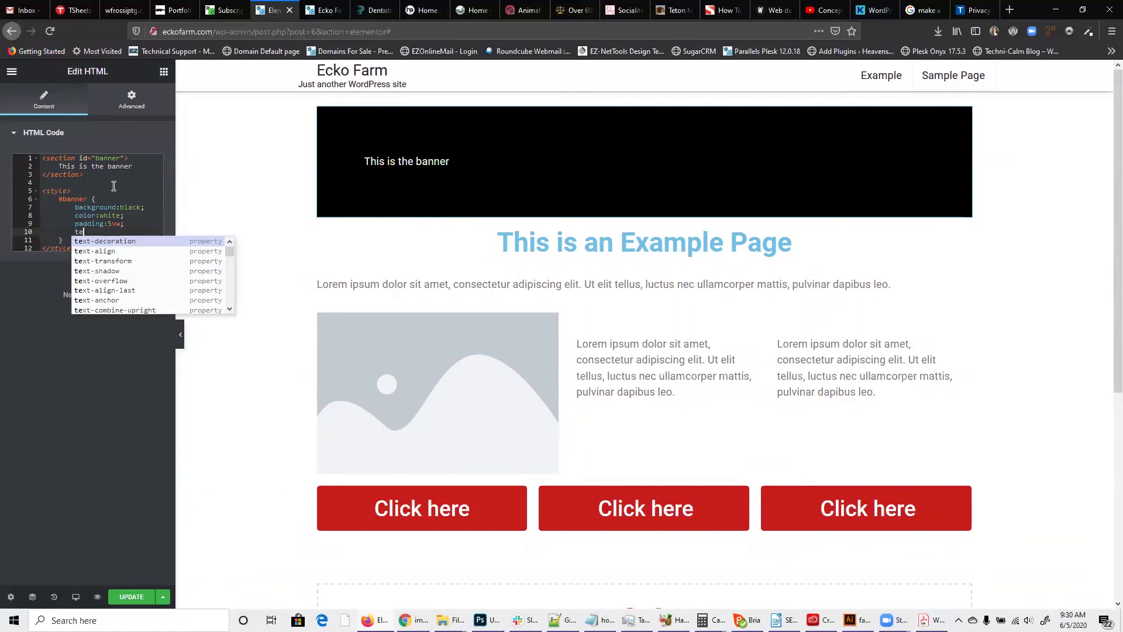
text(xt-align:center;)
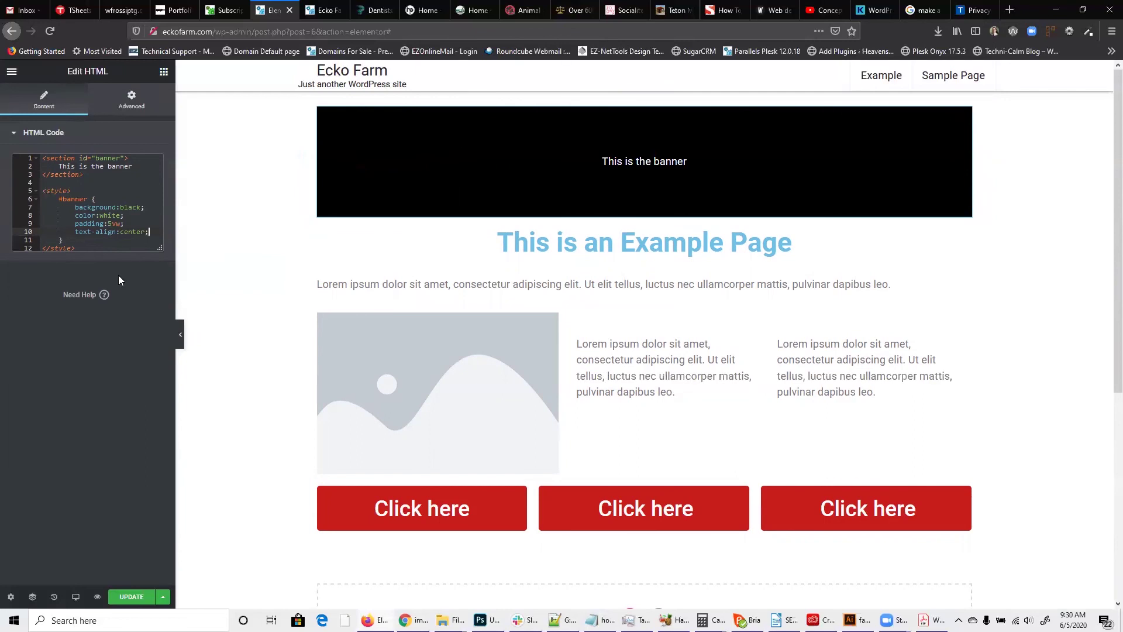
- Open the Harrington Productions homepage with Elementor and open its video banner's HTML widget for editing
click(377, 6)
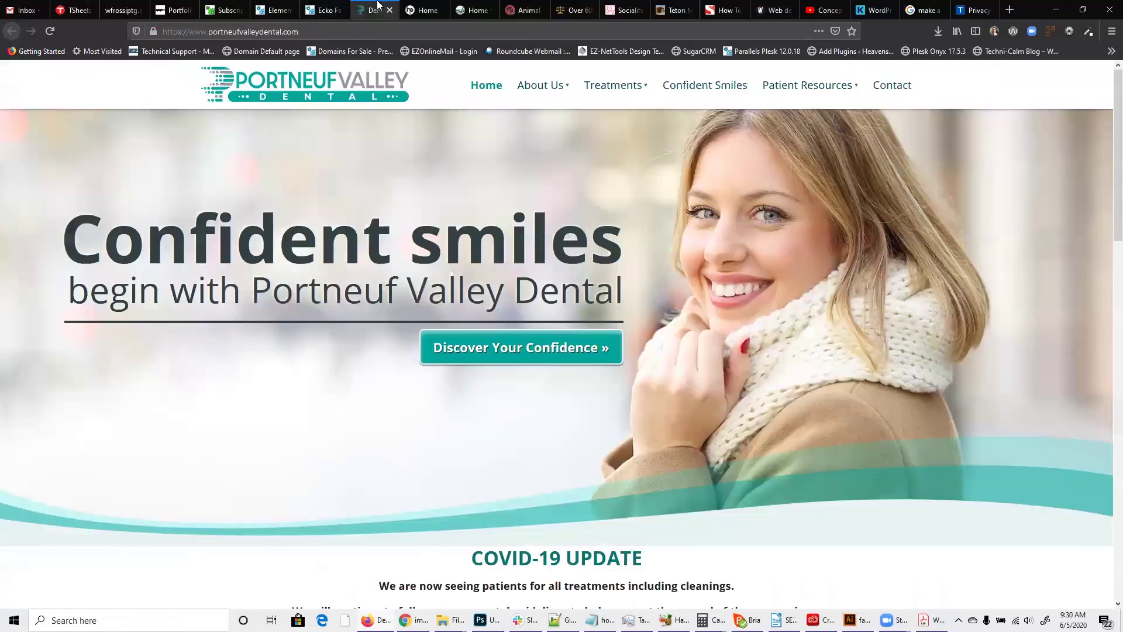
click(426, 10)
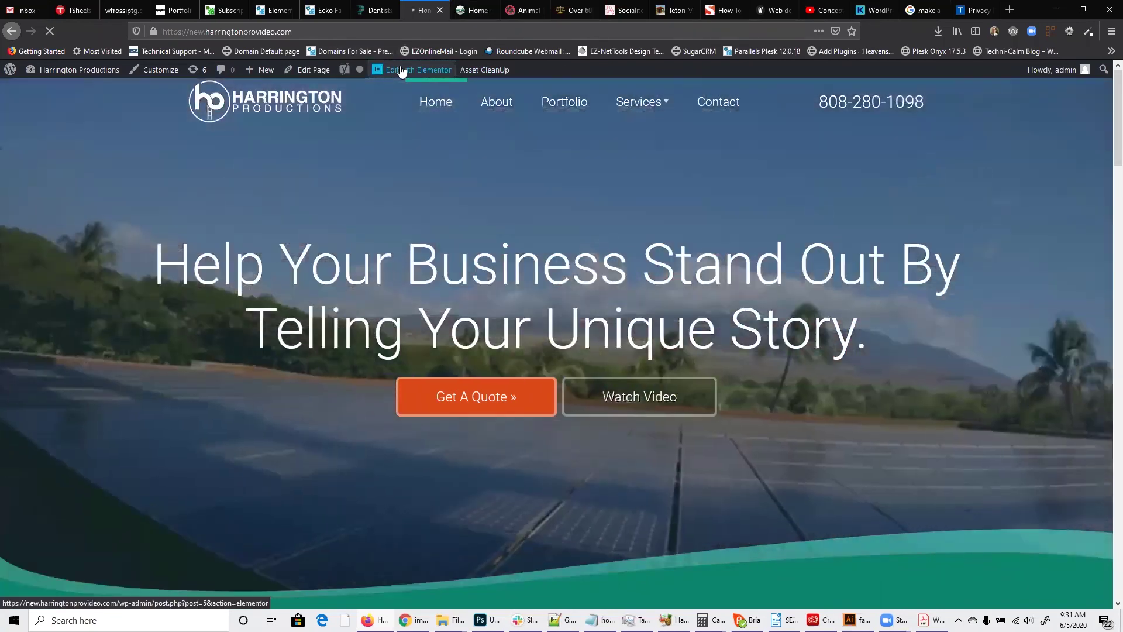
click(402, 72)
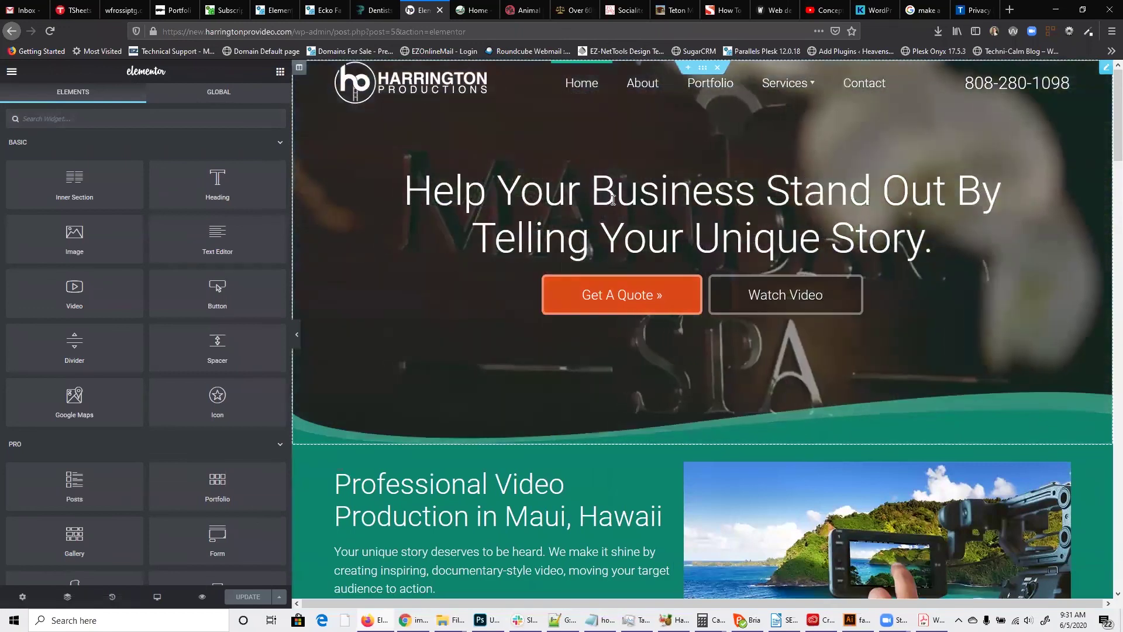
right_click(643, 205)
click(644, 210)
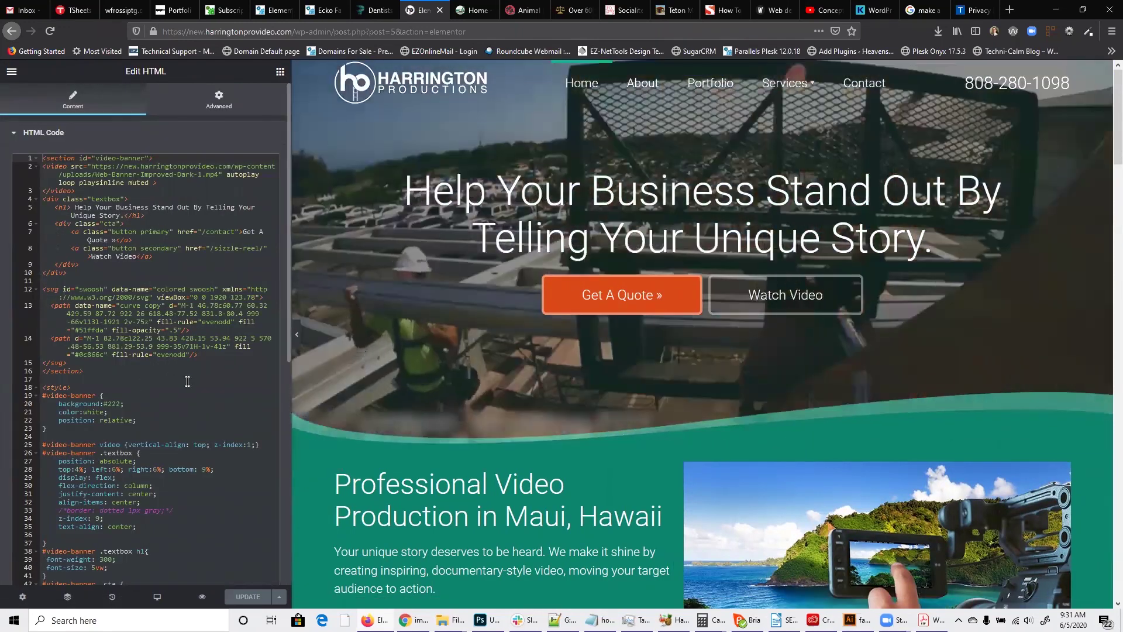
- Examine the video banner's HTML code, from the swoosh SVG paths through the CSS rules for the text box and buttons
click(184, 377)
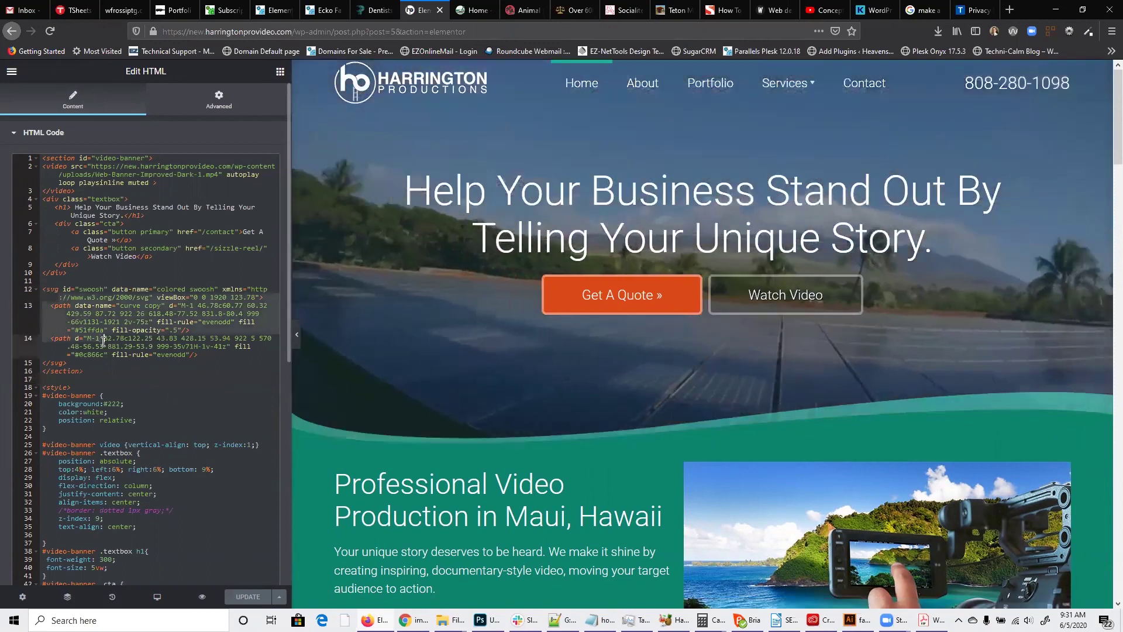
click(104, 339)
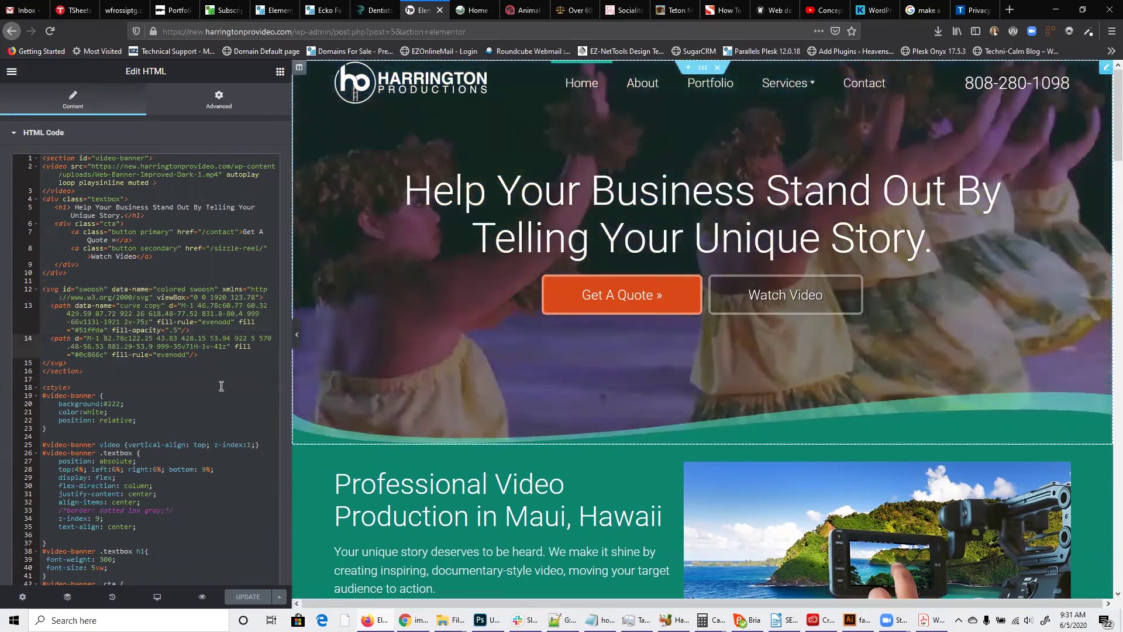
scroll(74, 342, down, 5)
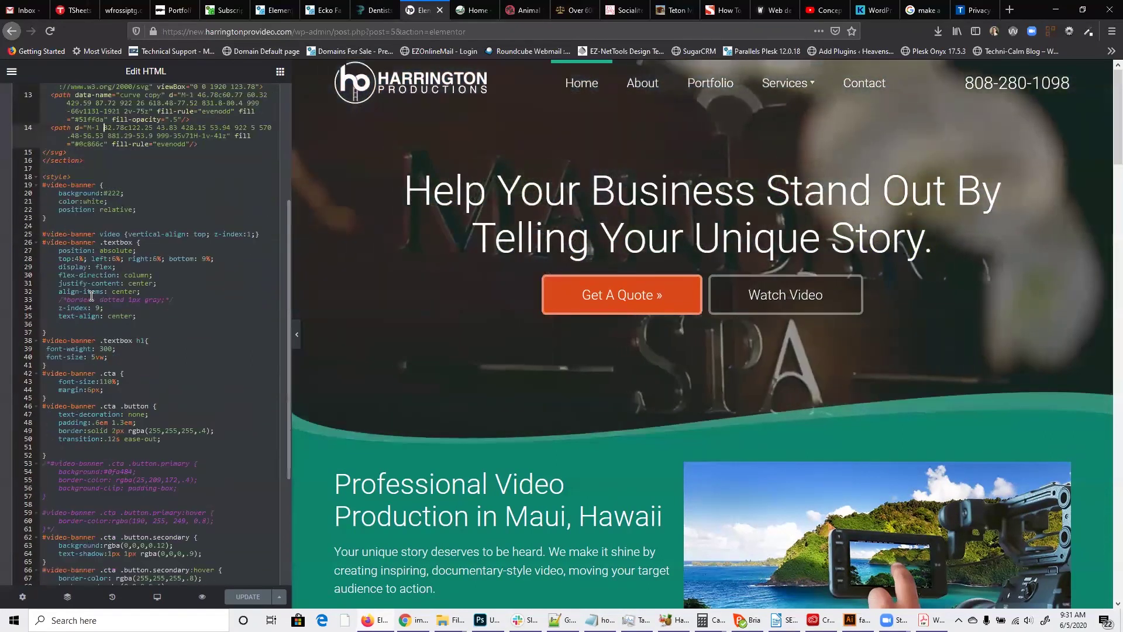
scroll(158, 462, down, 1)
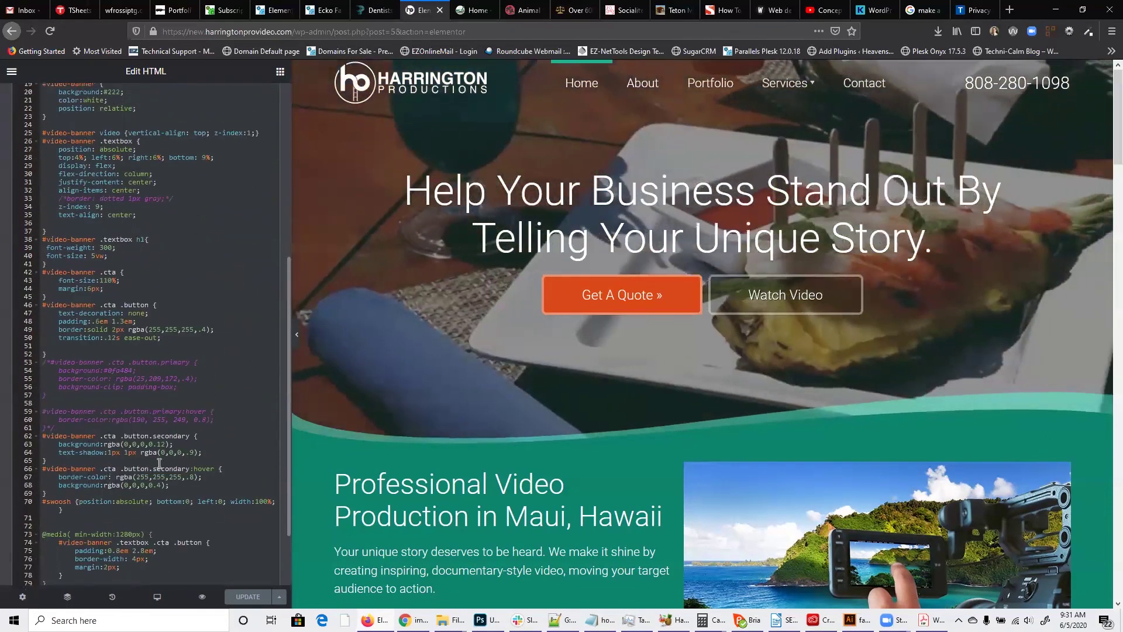
- Preview the Harrington Productions homepage at tablet and mobile sizes in responsive mode, ending on the mobile preview
click(157, 596)
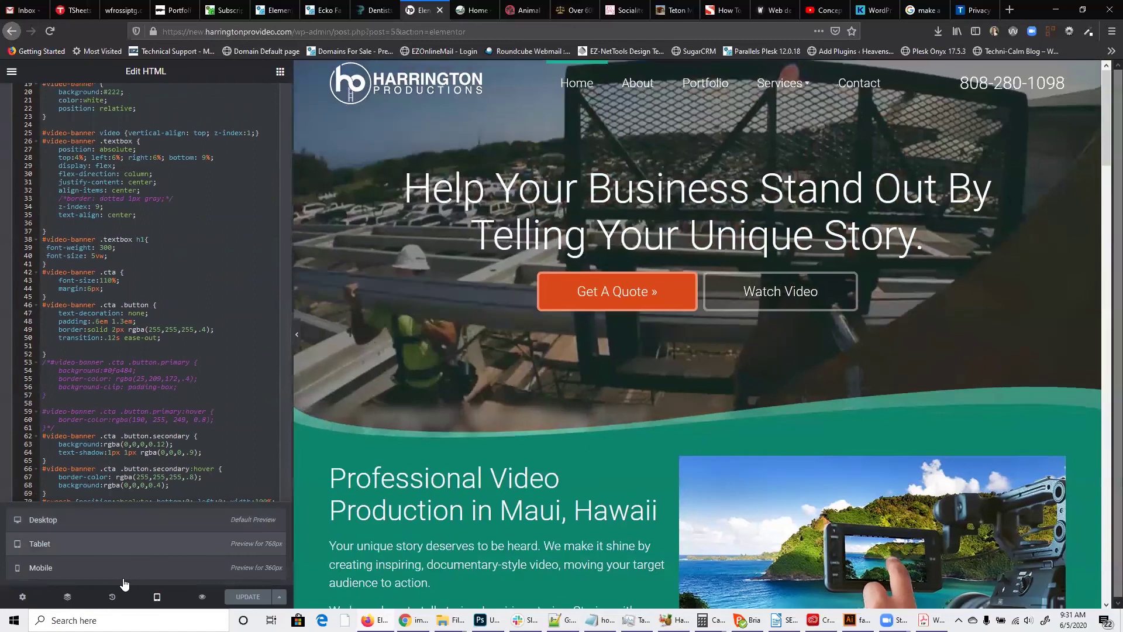
click(120, 574)
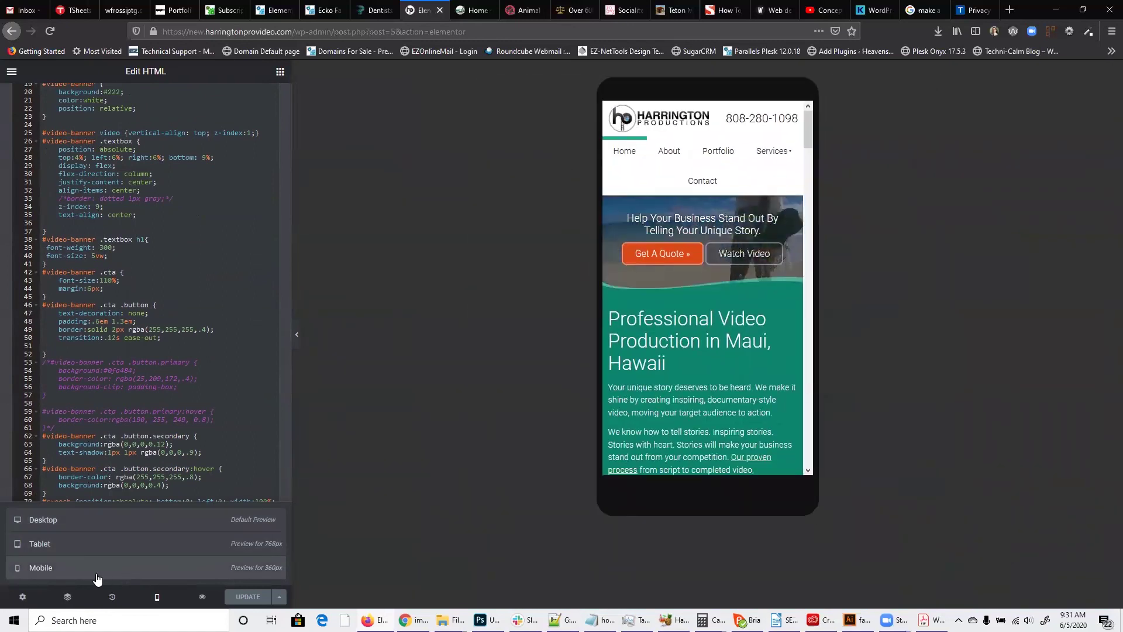
click(159, 592)
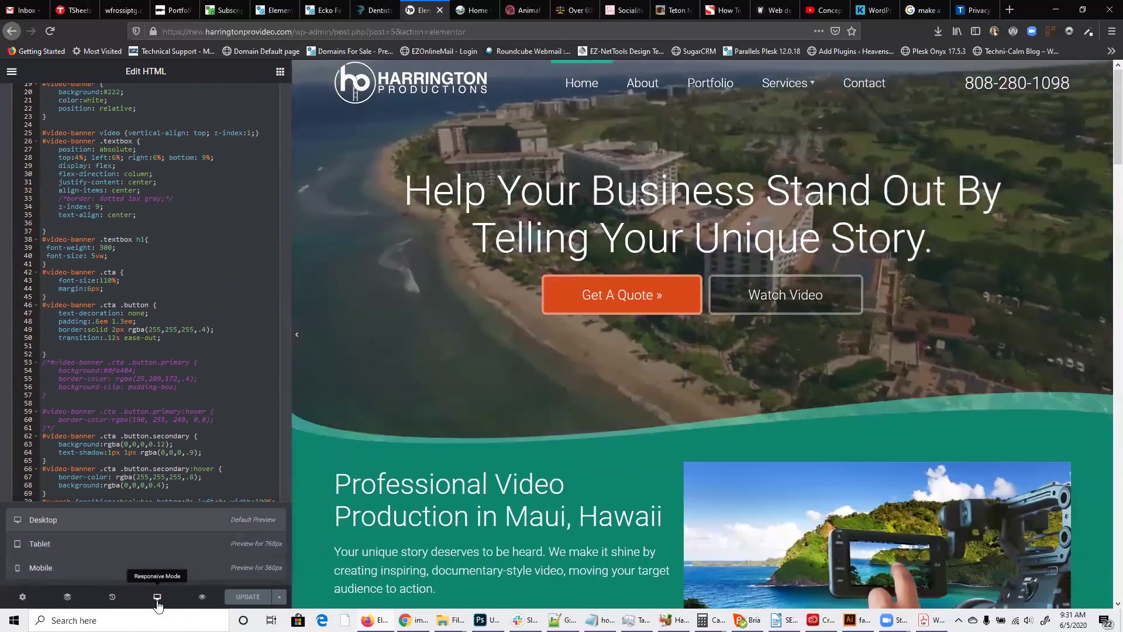
click(157, 597)
click(158, 597)
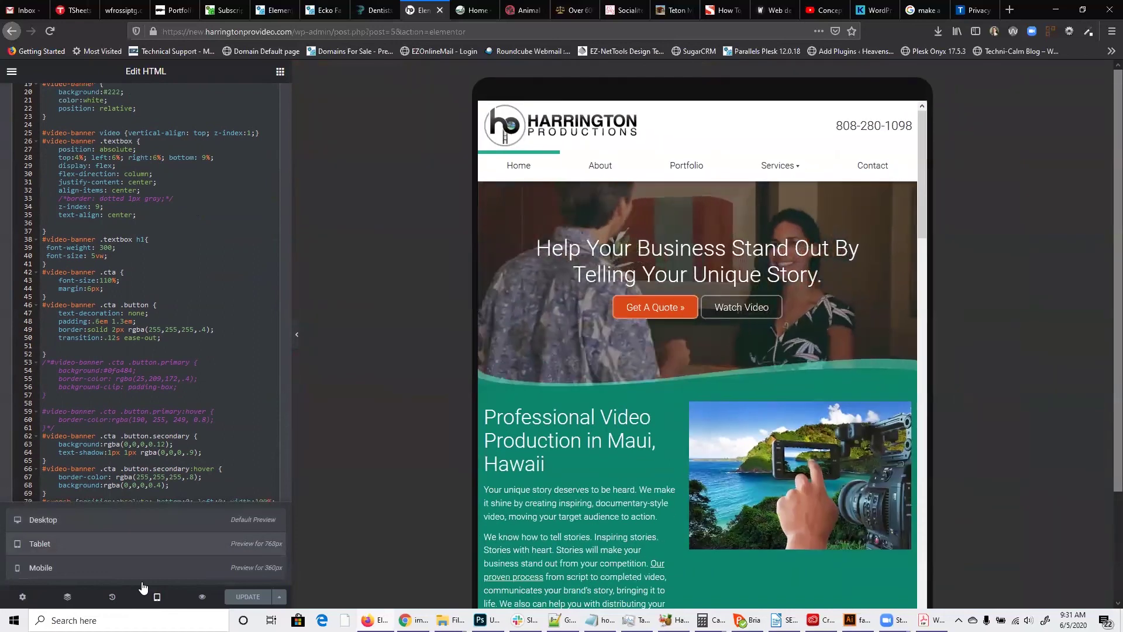
click(77, 573)
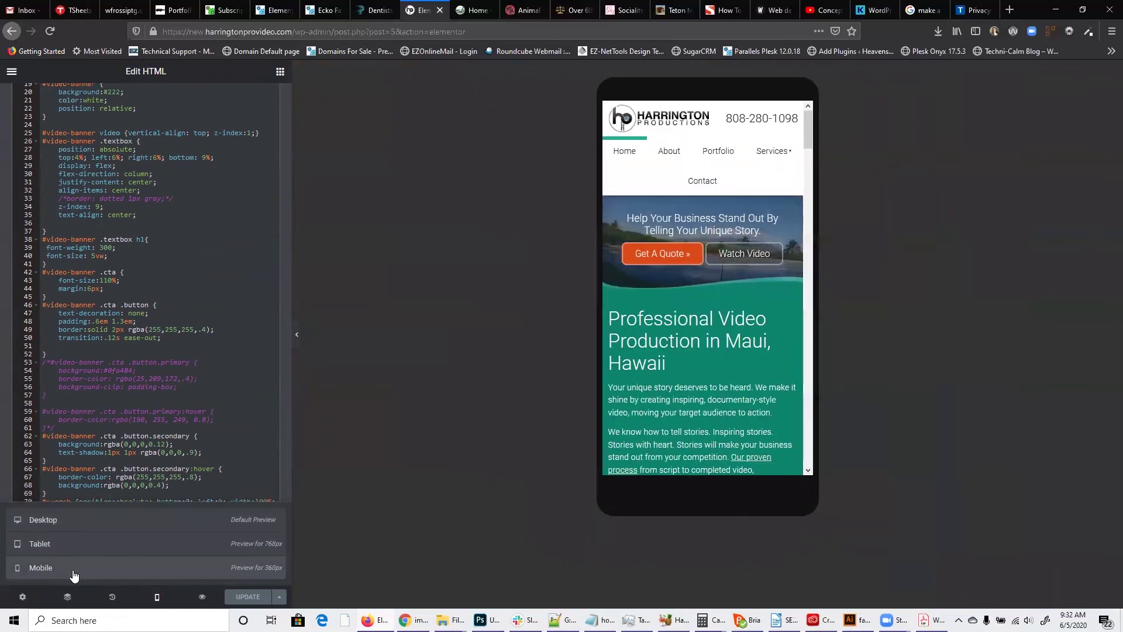
- Look through the homepage's mobile layout down past Key Services and back to the banner, ending in the desktop preview
scroll(760, 288, down, 15)
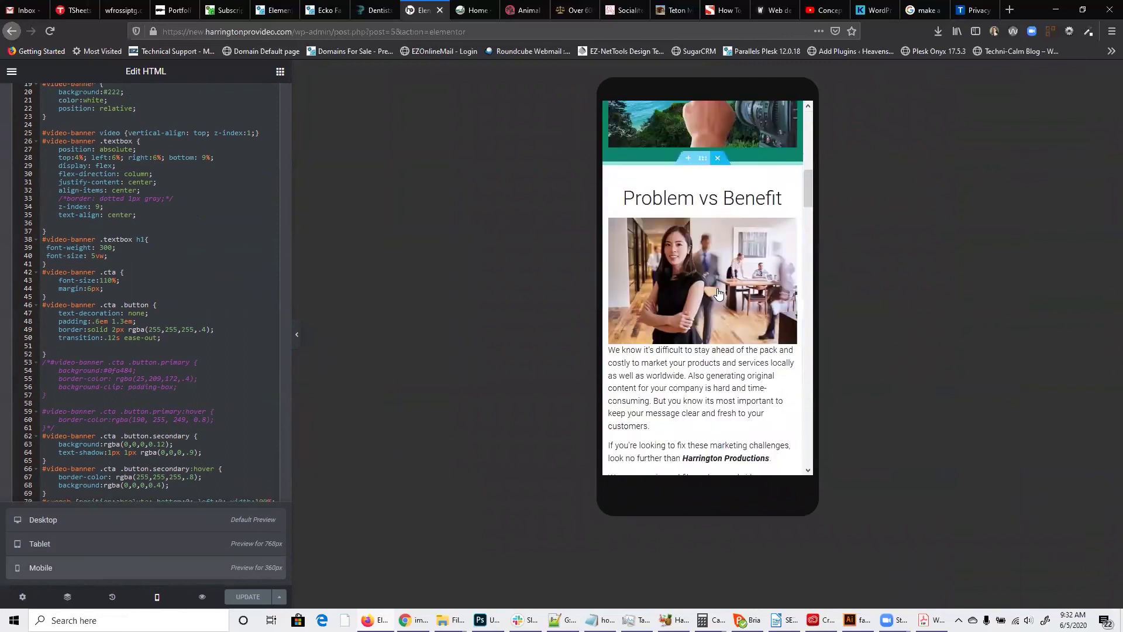
scroll(718, 293, down, 20)
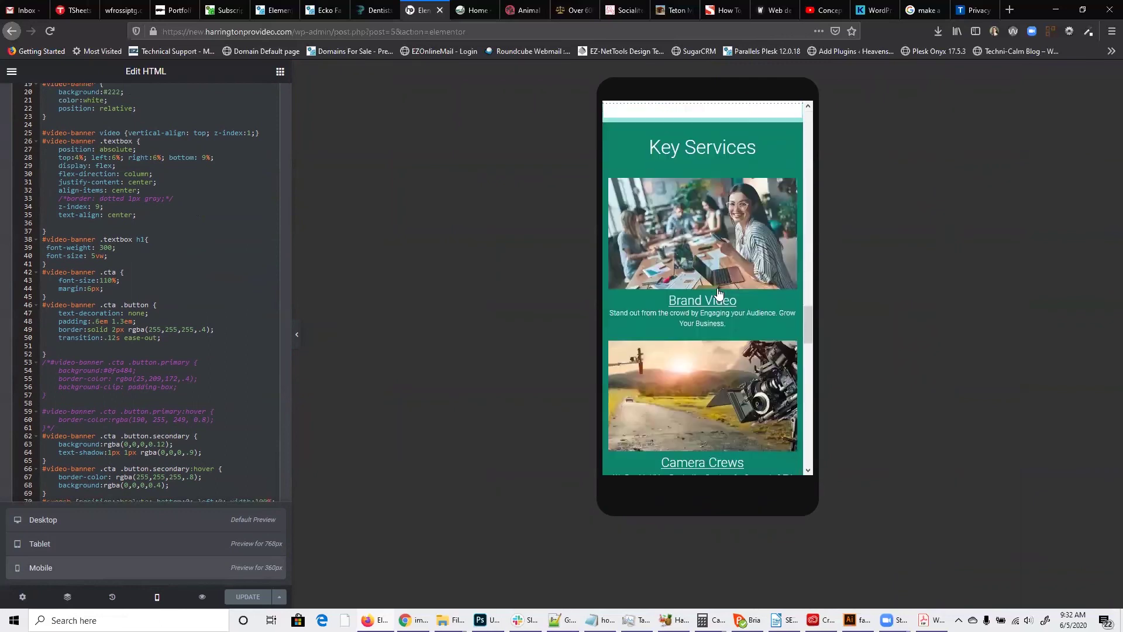
scroll(718, 292, down, 10)
drag(813, 444, 819, 135)
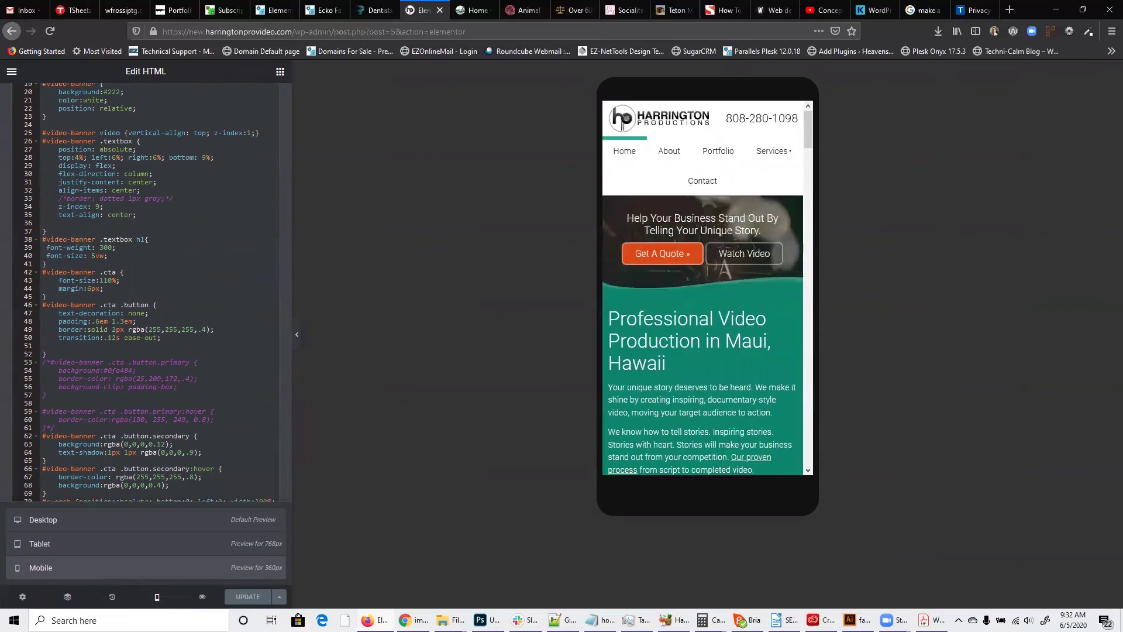
click(56, 522)
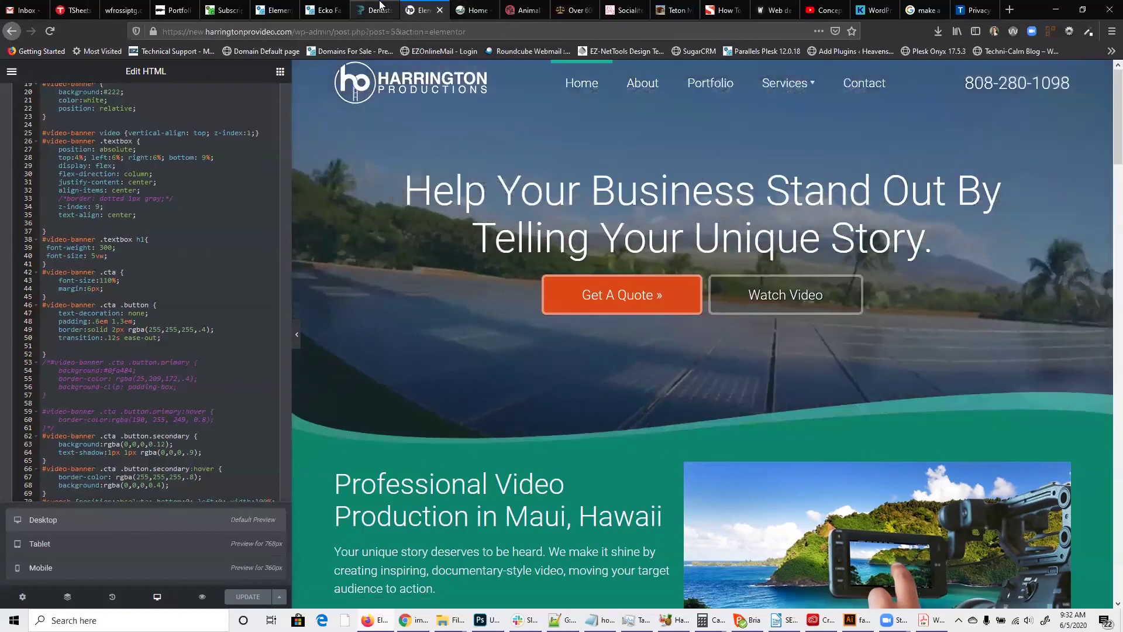
- View the Portneuf Valley Dental banner, then compare the Harrington Productions banner in the tablet, desktop and mobile previews
click(380, 7)
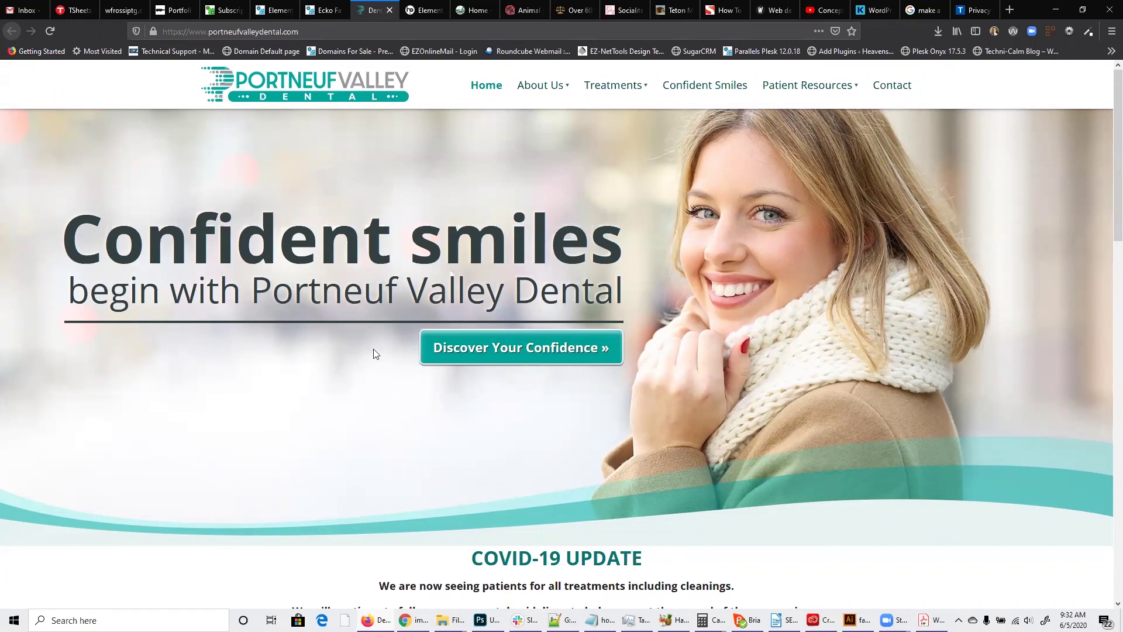
click(424, 10)
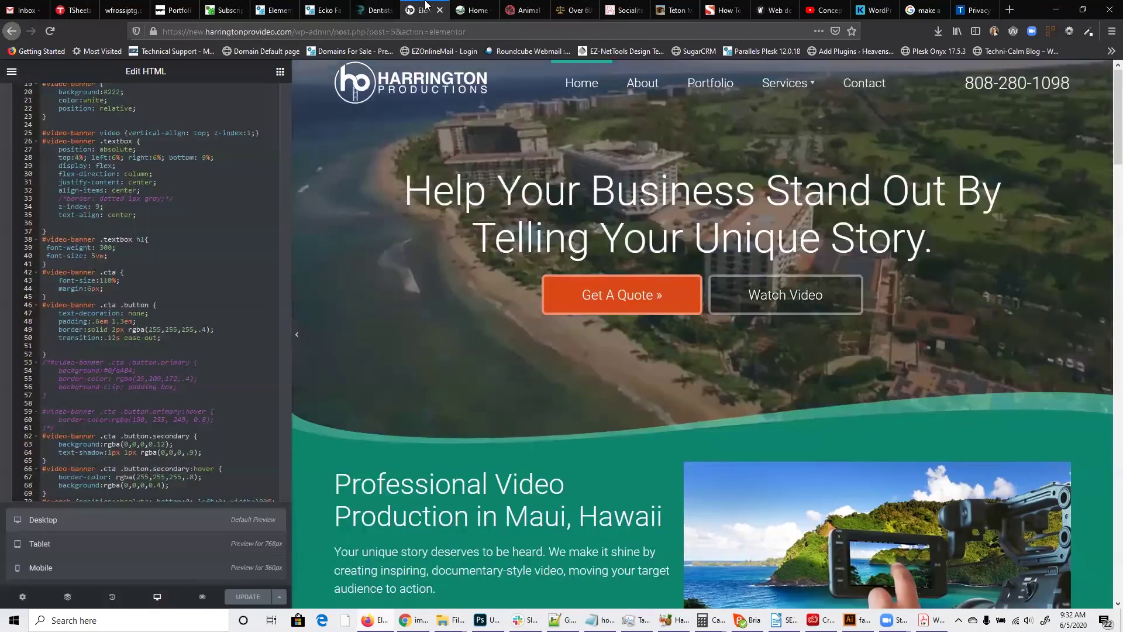
click(40, 544)
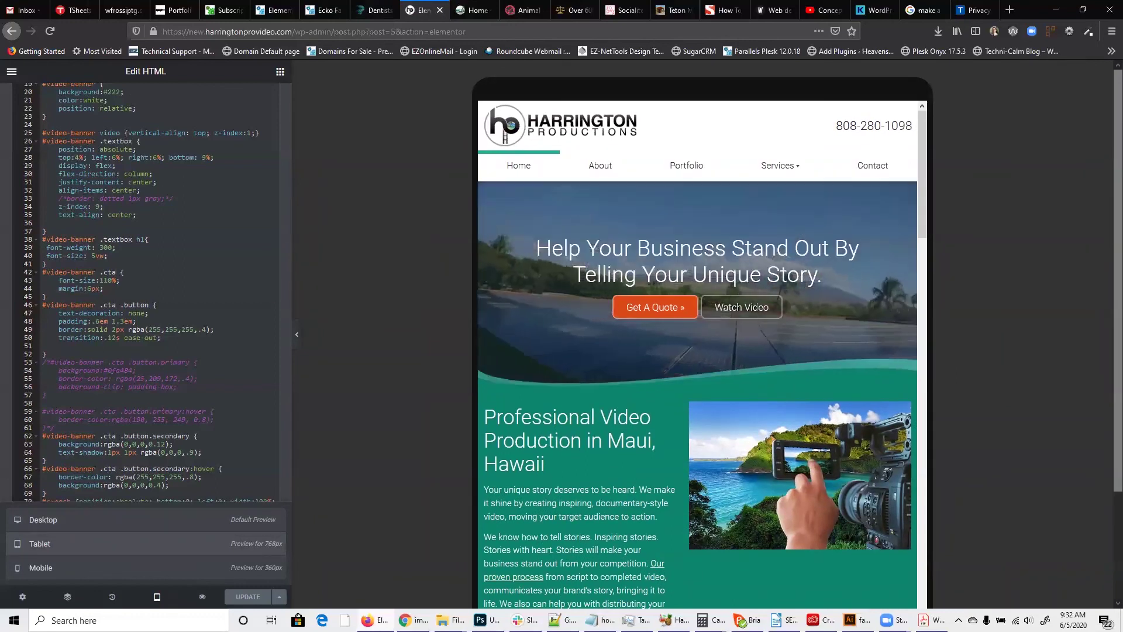
click(44, 520)
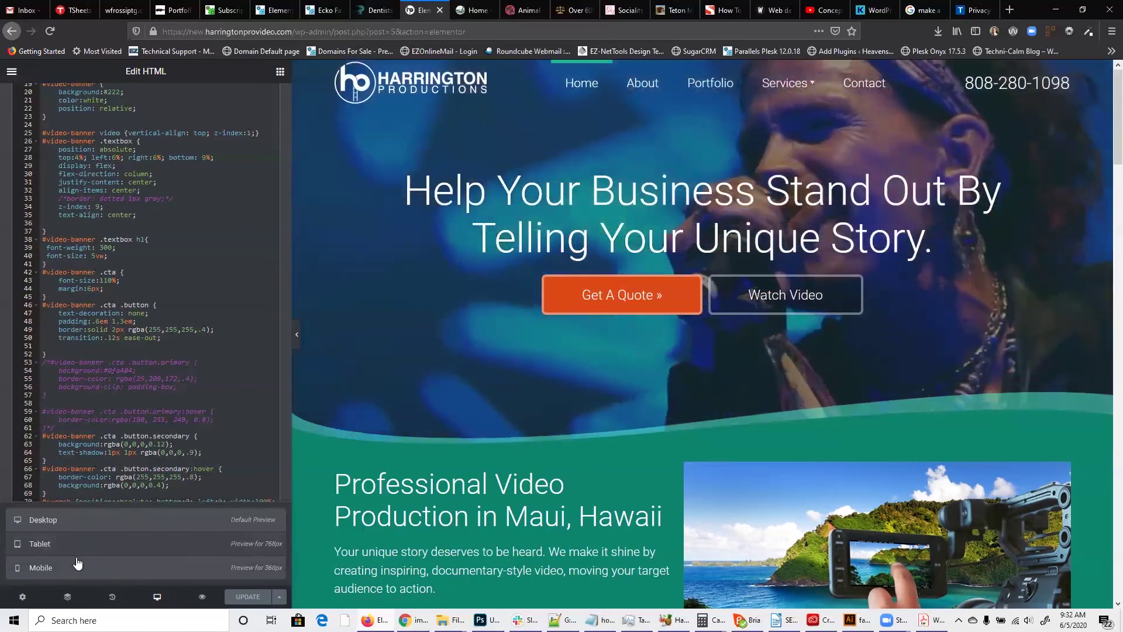
click(52, 568)
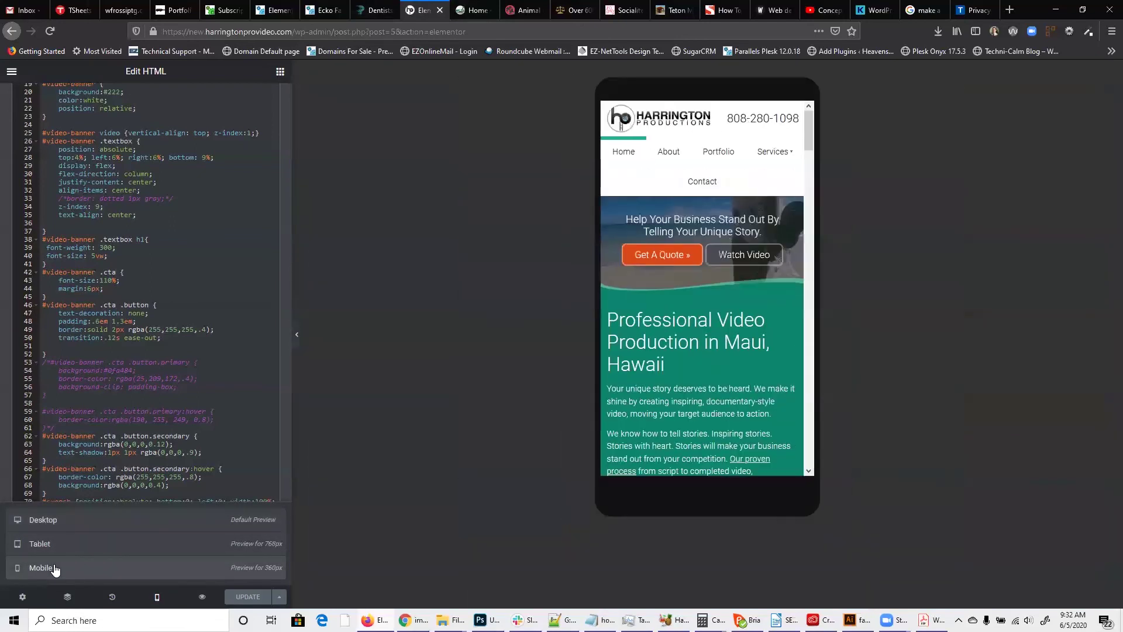
click(43, 545)
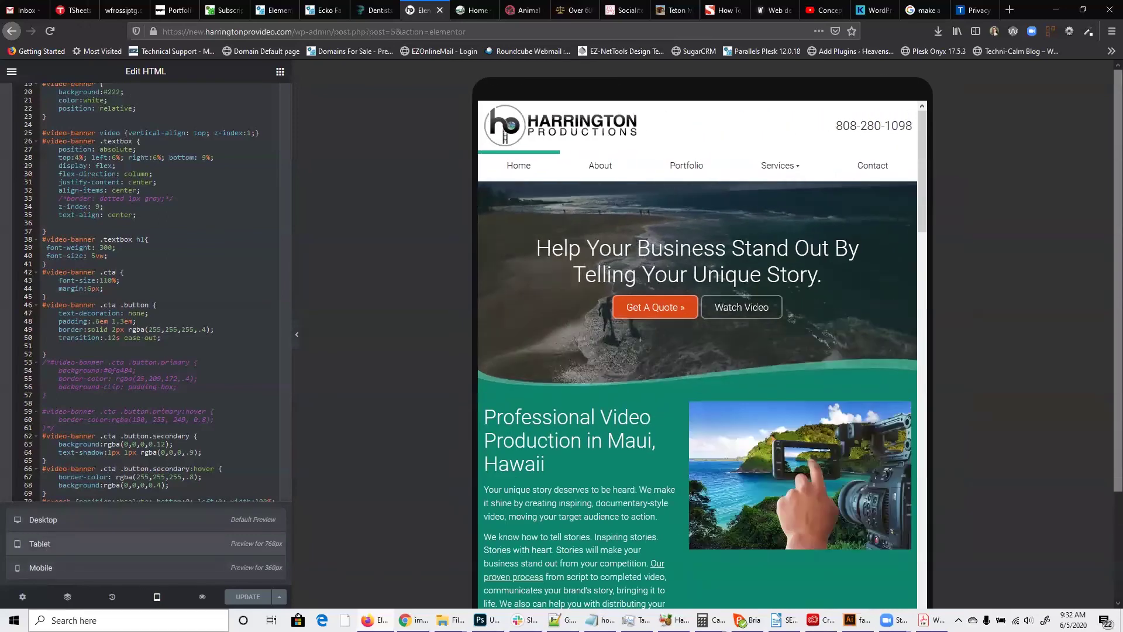
- Return to the Ecko Farm Example page in Elementor and exit to the dashboard, leaving without saving the changes
click(363, 5)
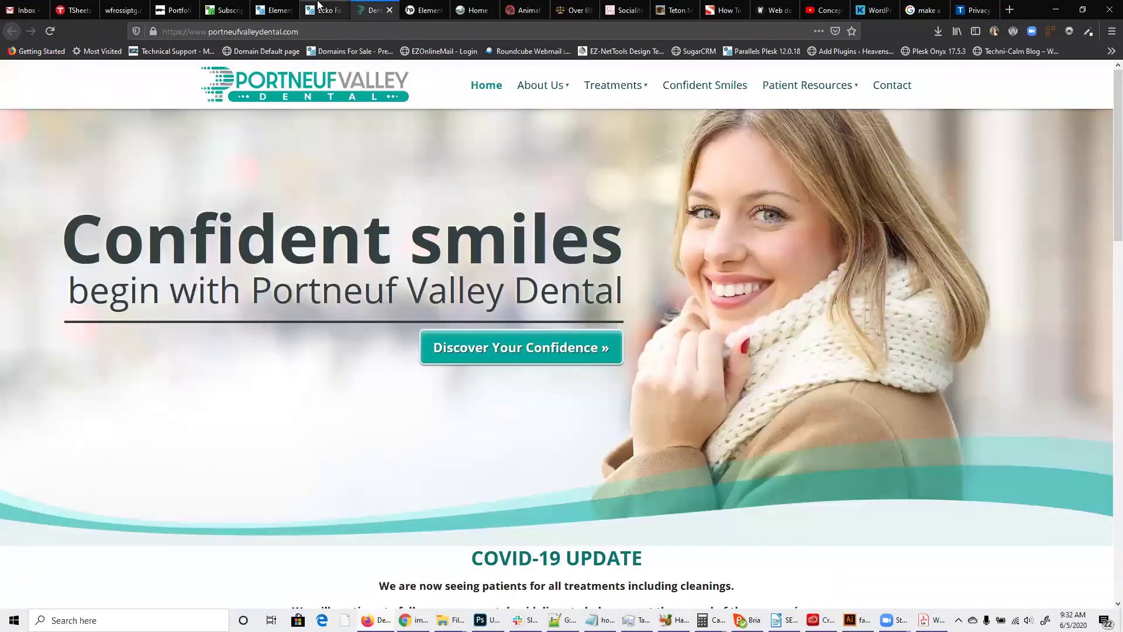
click(320, 7)
click(287, 7)
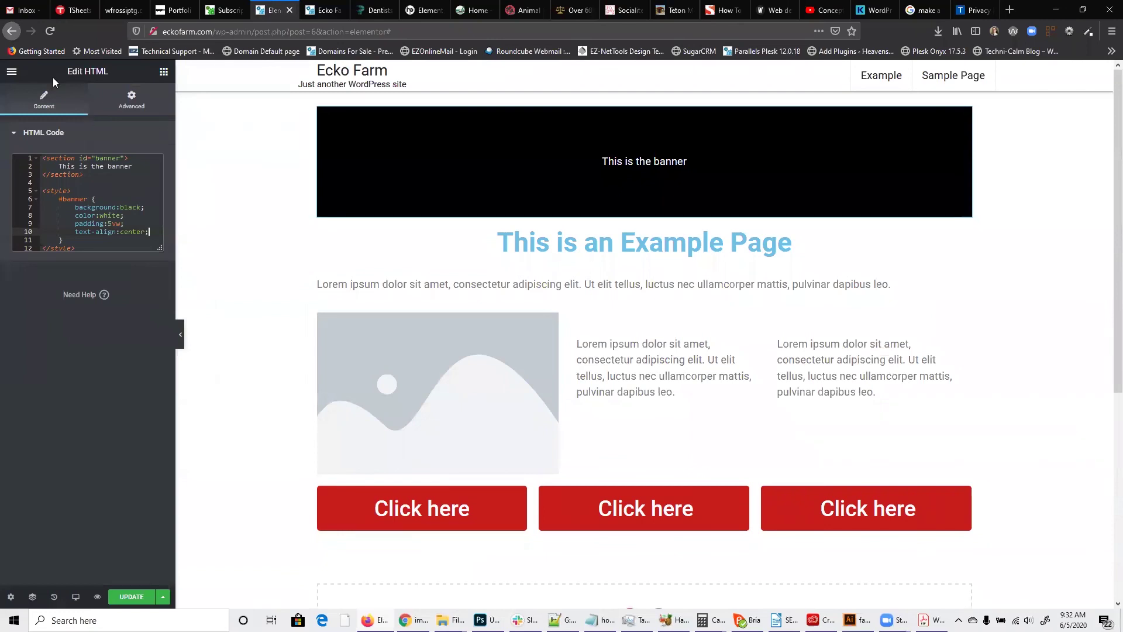
click(11, 71)
click(51, 400)
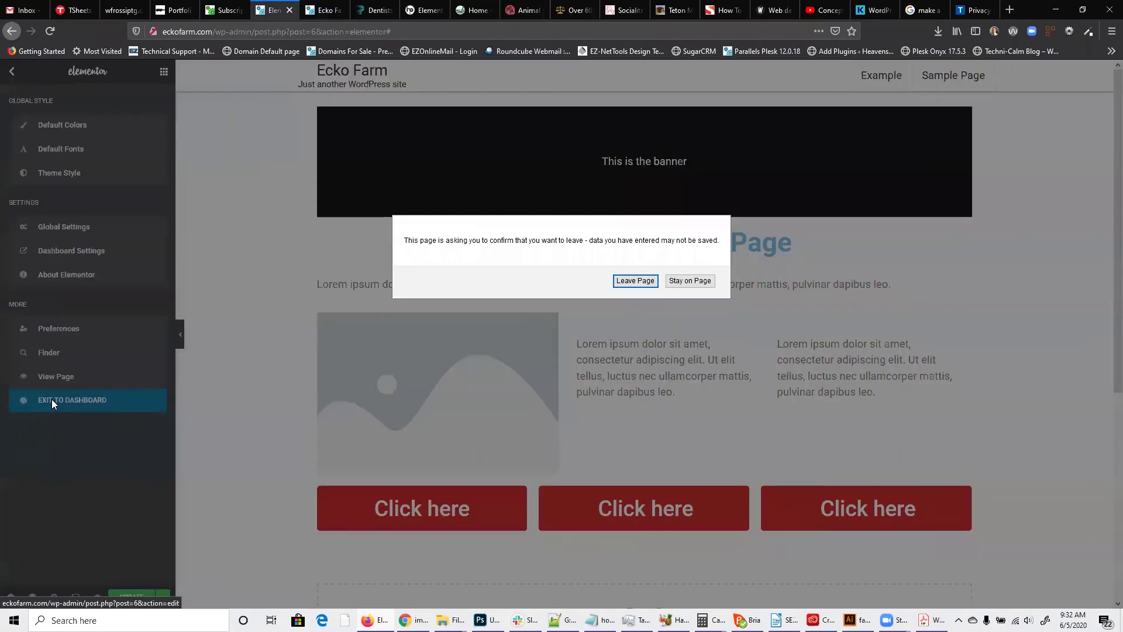
click(641, 283)
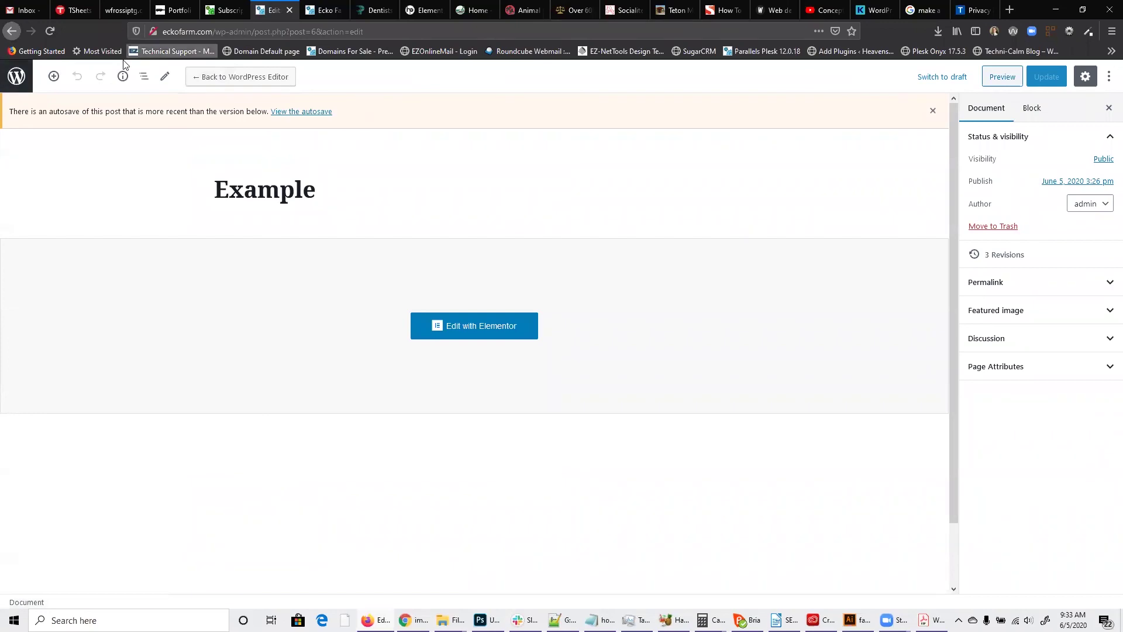
- Open the Ecko Farm homepage in the Customizer, replace the header phone number, publish the change and return to the live site
click(18, 90)
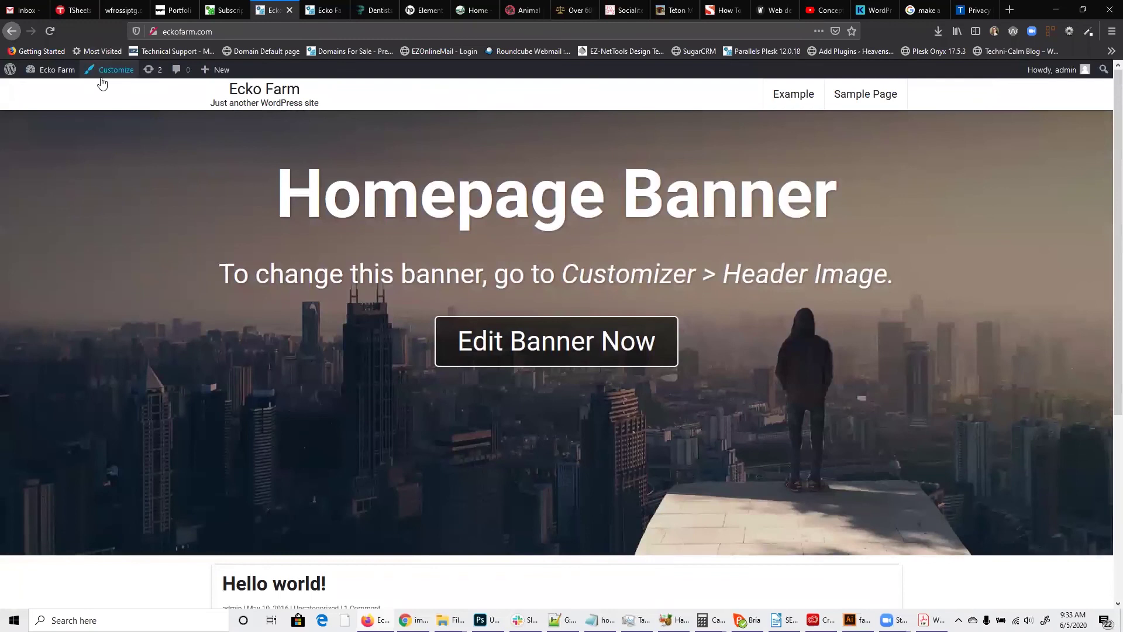
click(107, 72)
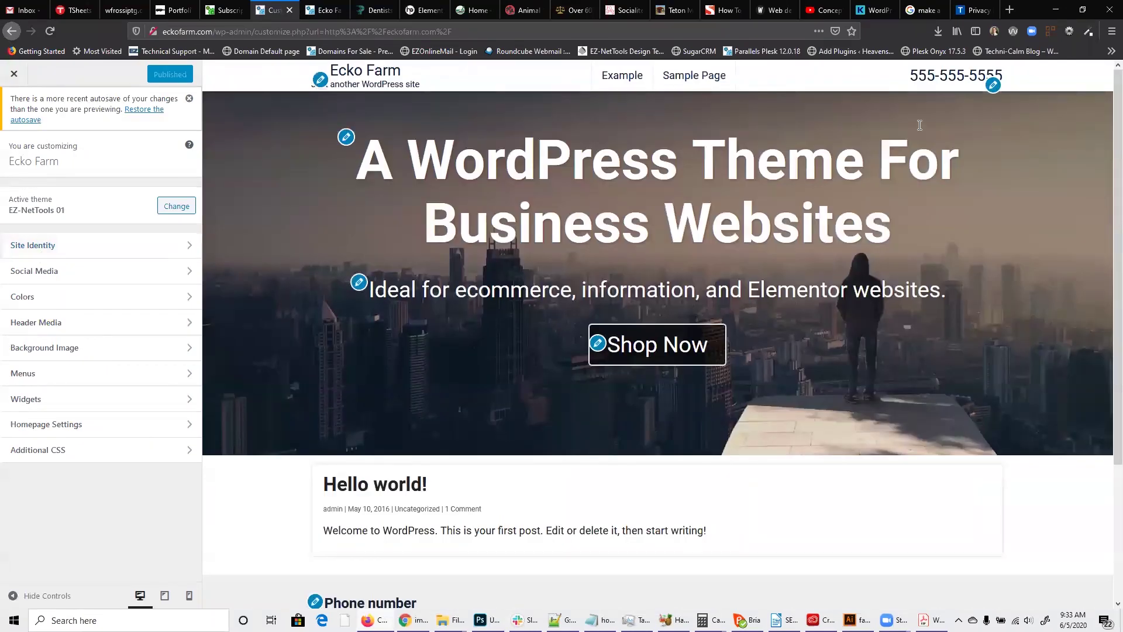
click(993, 85)
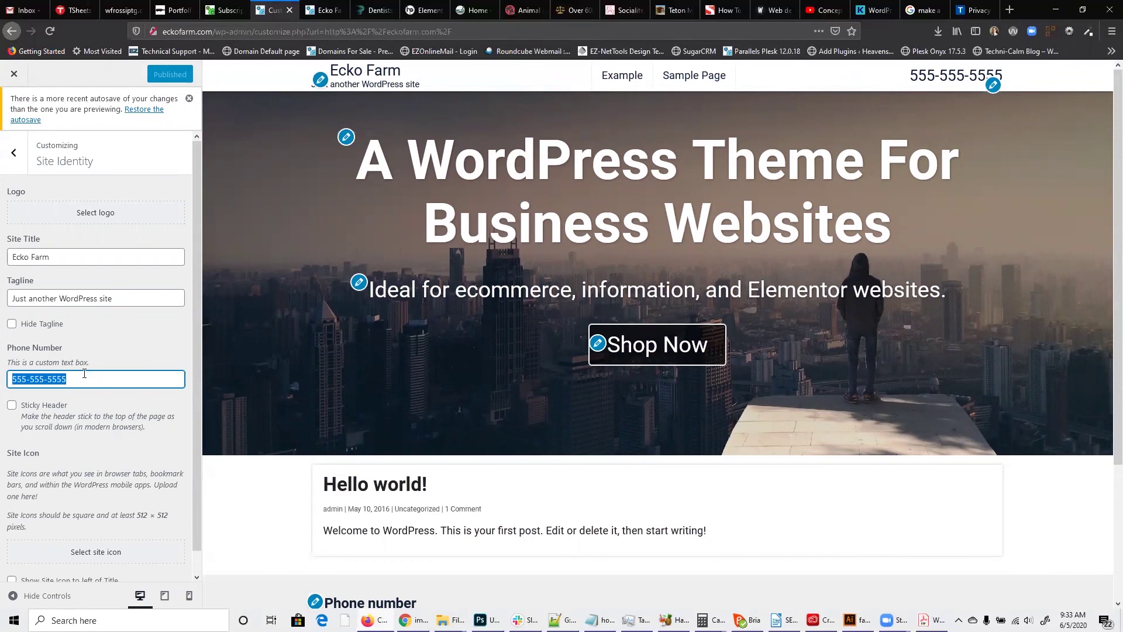
text(123-456-7890)
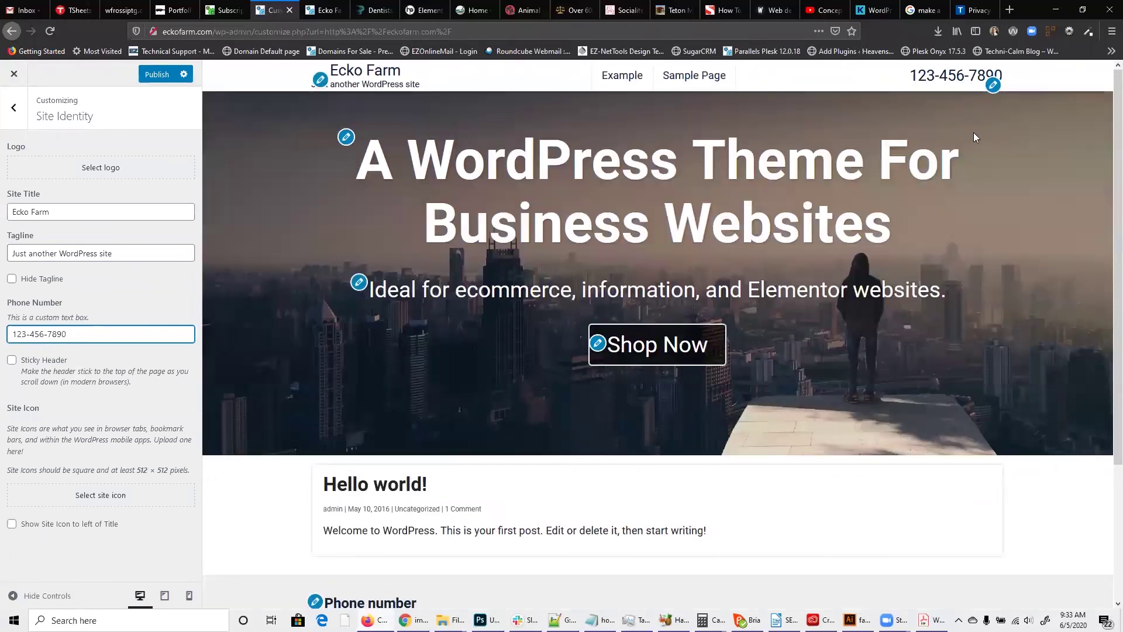
click(155, 77)
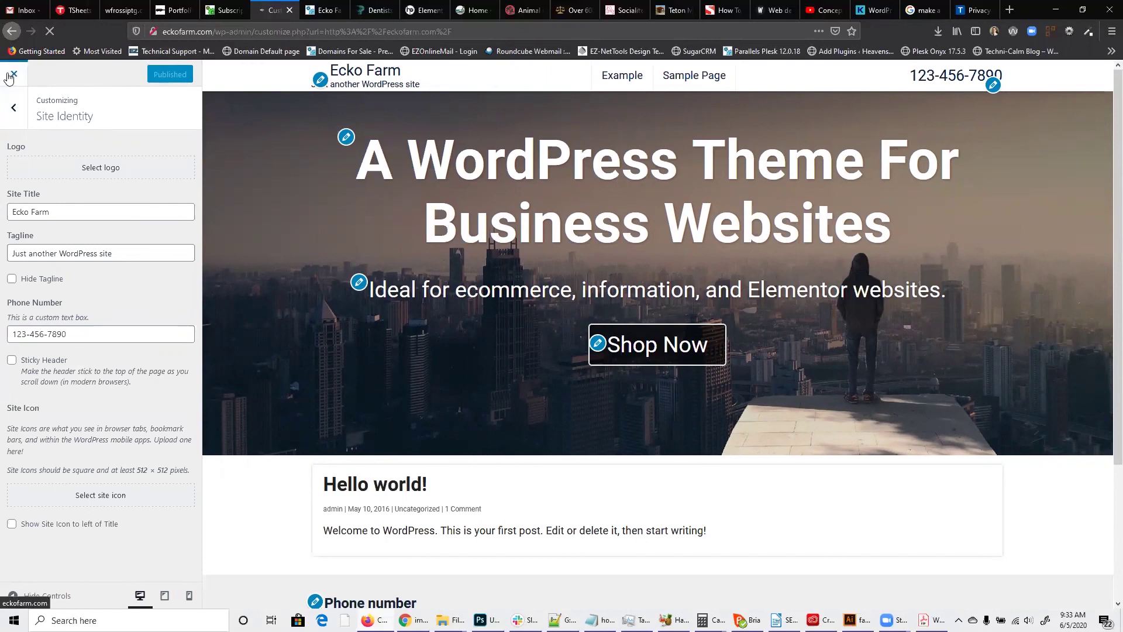
click(8, 79)
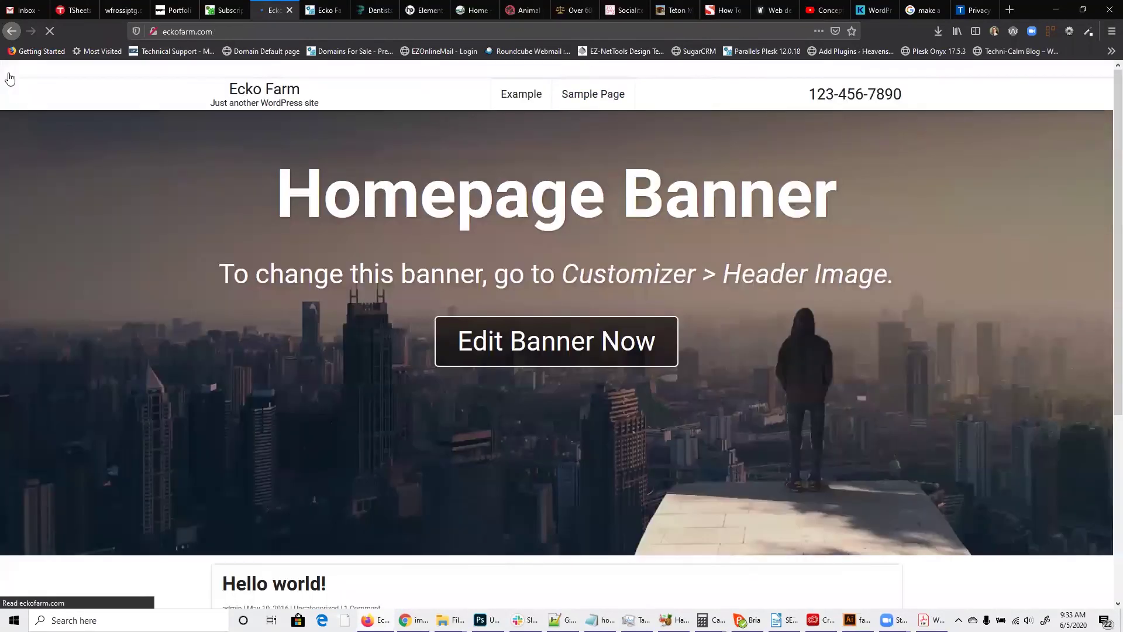
- Review the live homepage's header phone number, banner heading, Hello world! post and footer
triple_click(821, 96)
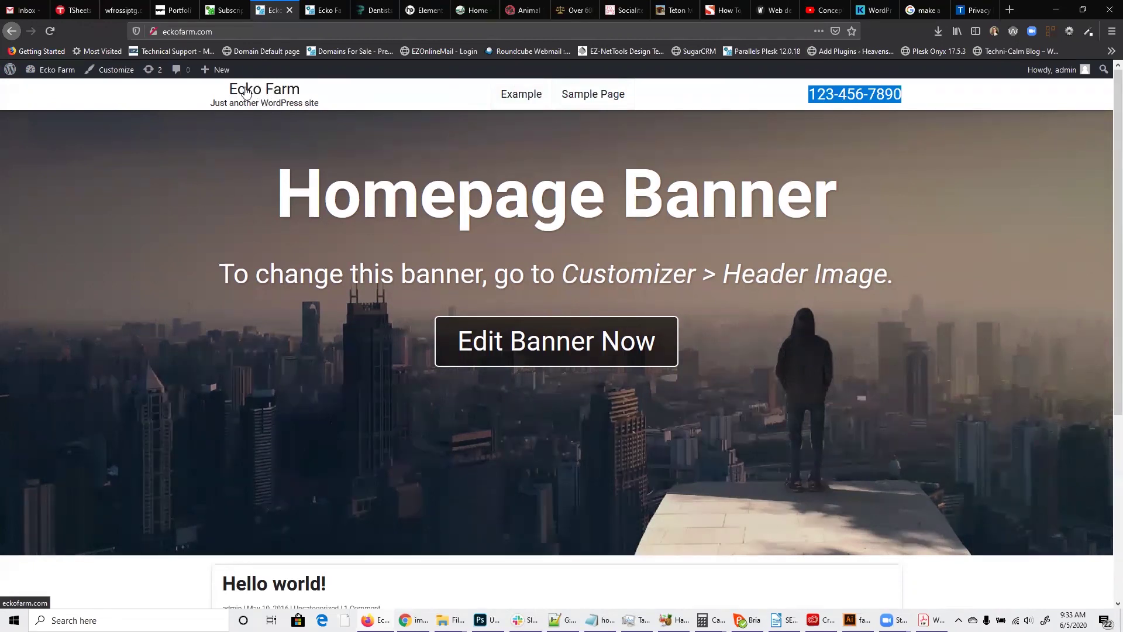
drag(276, 193, 740, 195)
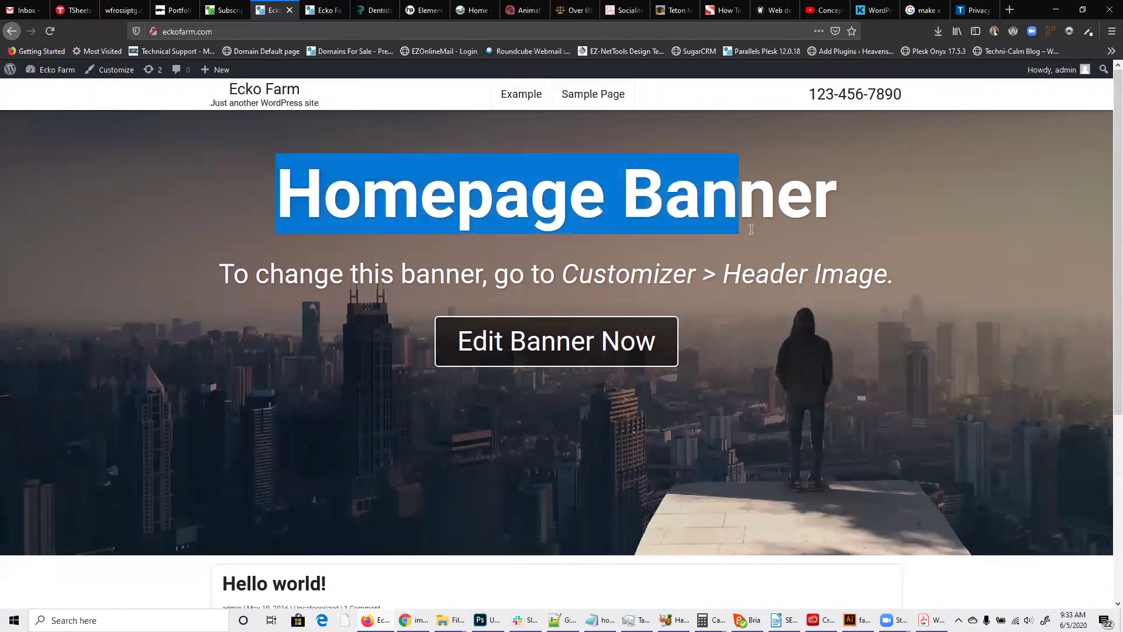
scroll(676, 256, down, 5)
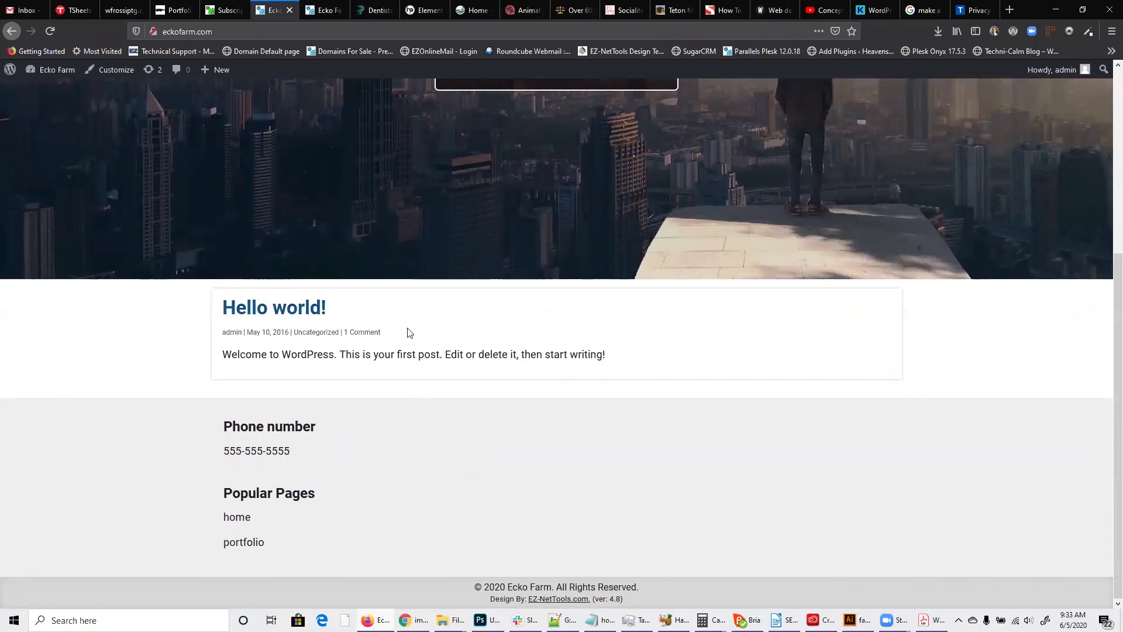
scroll(489, 477, up, 5)
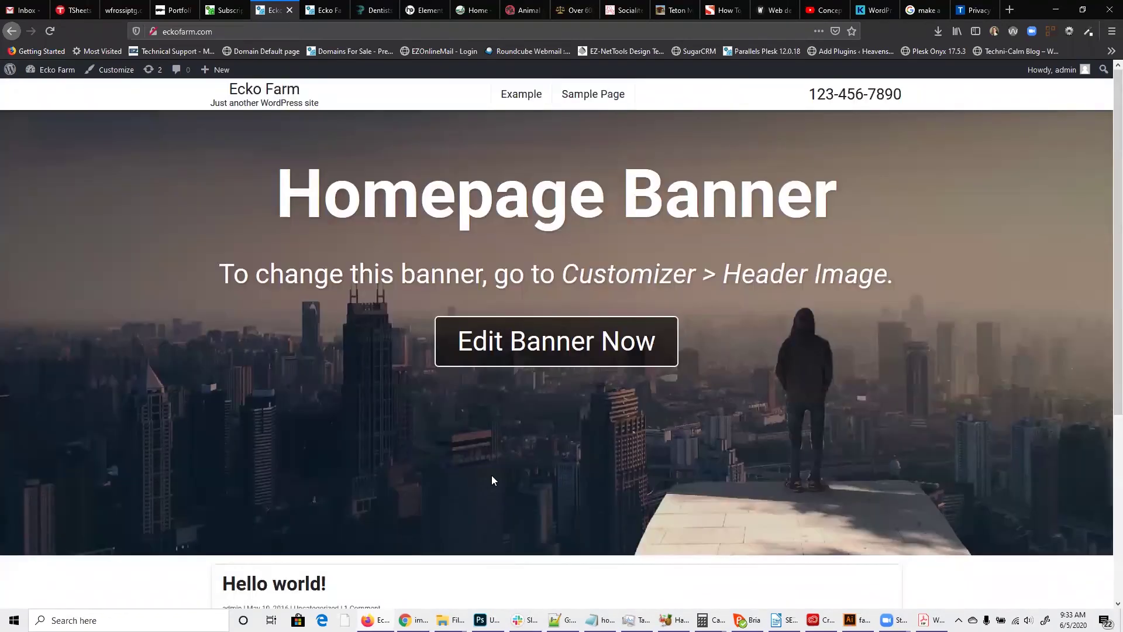
scroll(503, 479, down, 4)
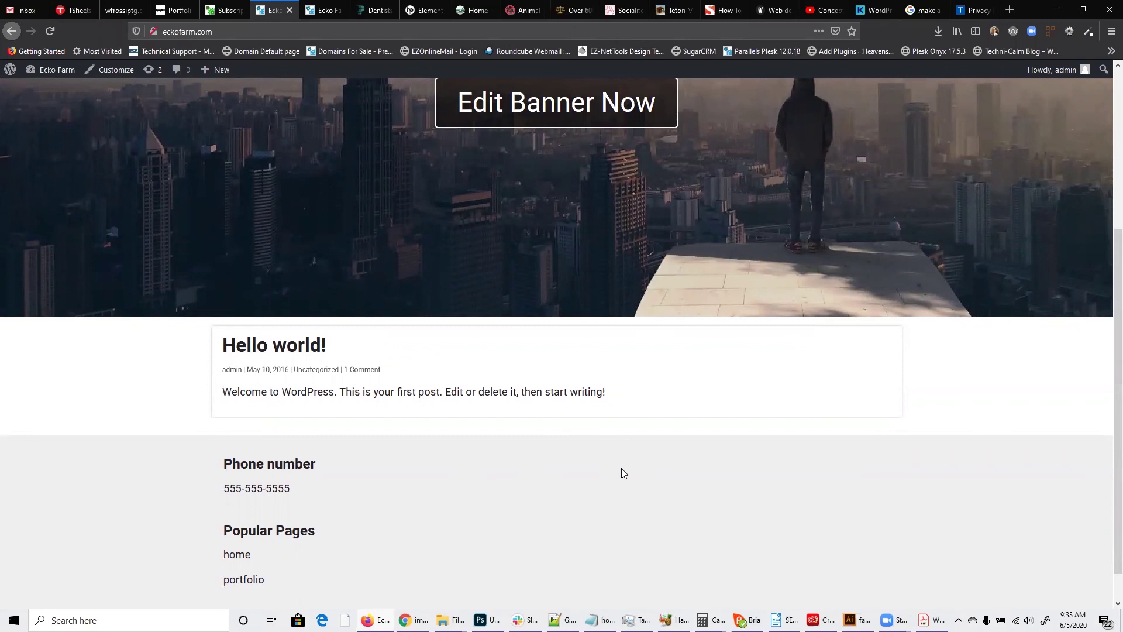
scroll(396, 340, up, 5)
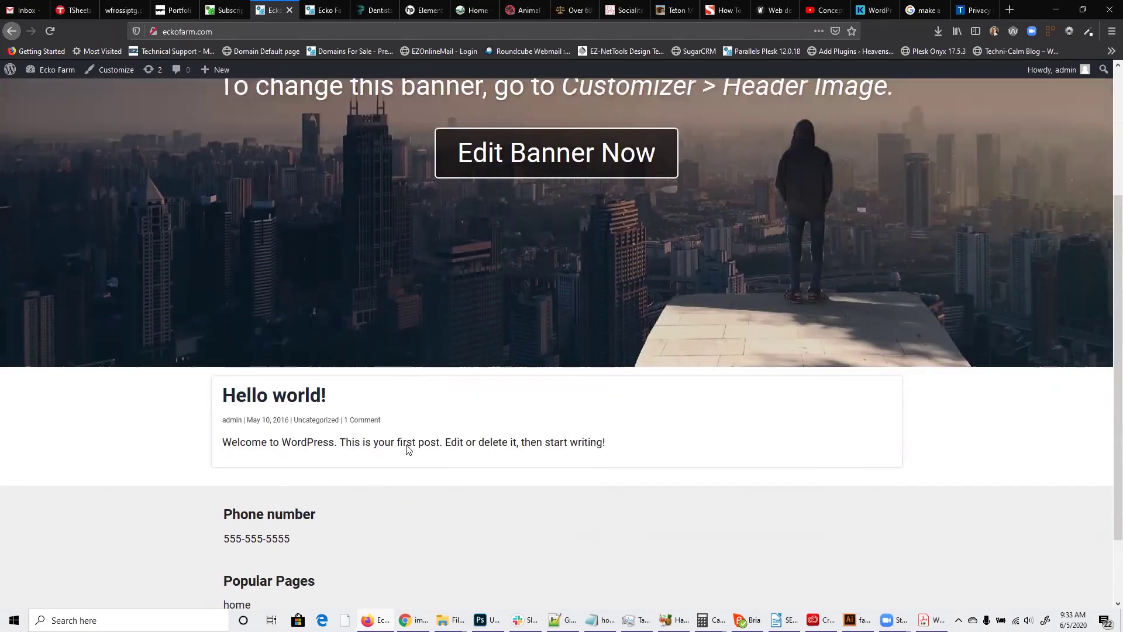
- In the reading settings, make the homepage a static page using the Example page, and save the changes
click(62, 76)
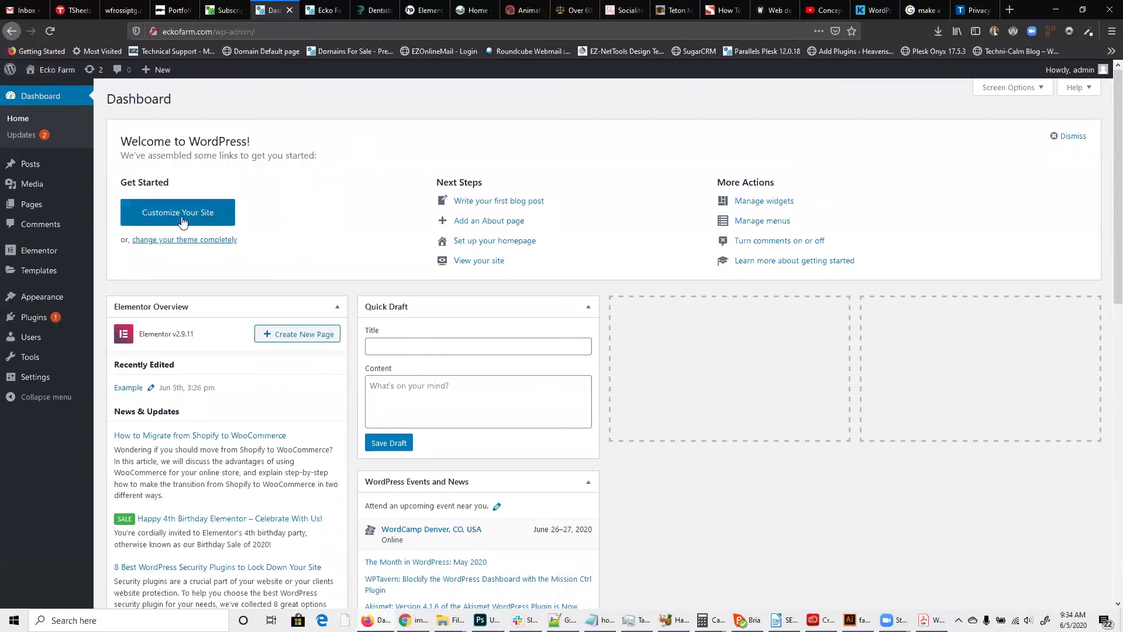
mouse_move(28, 381)
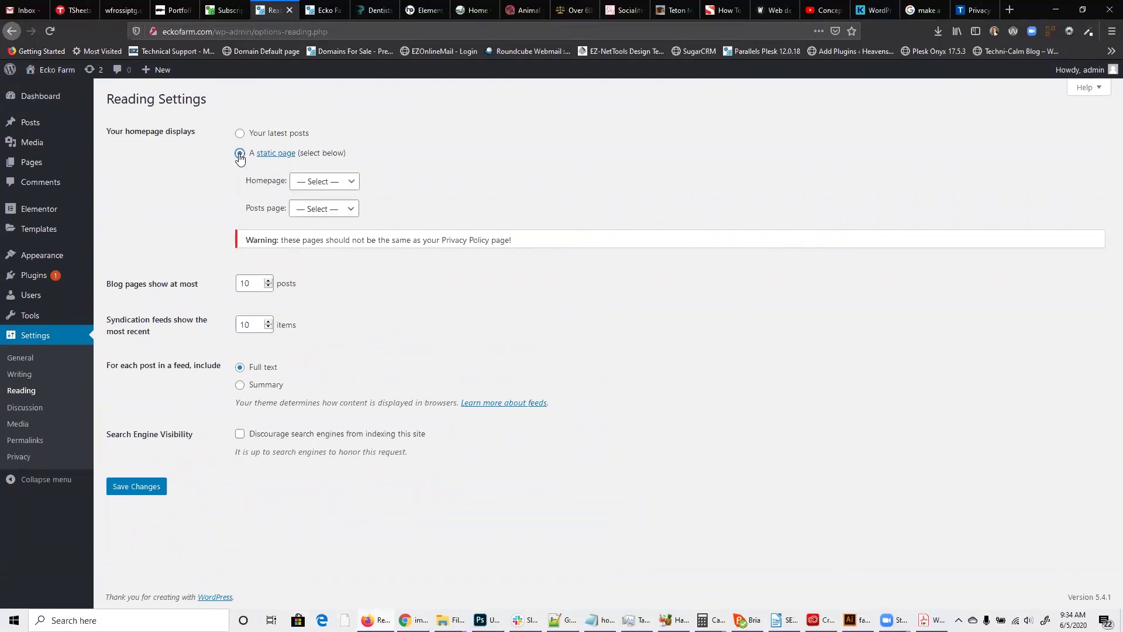
click(331, 185)
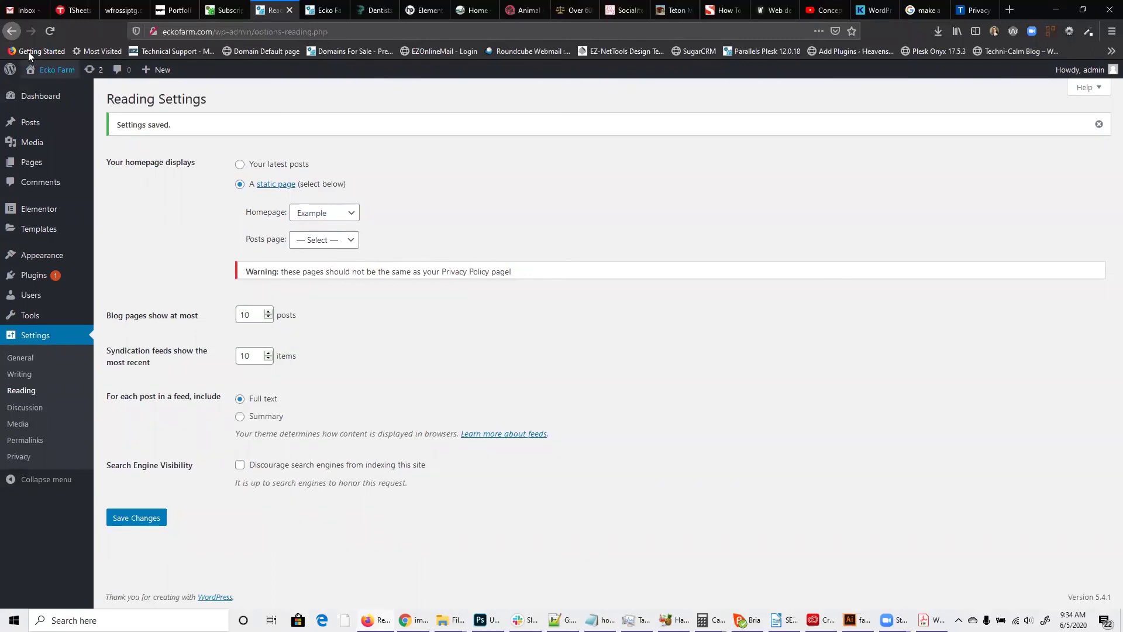
- Visit the live site and examine the homepage from the banner through the Example page content to the footer
mouse_move(37, 71)
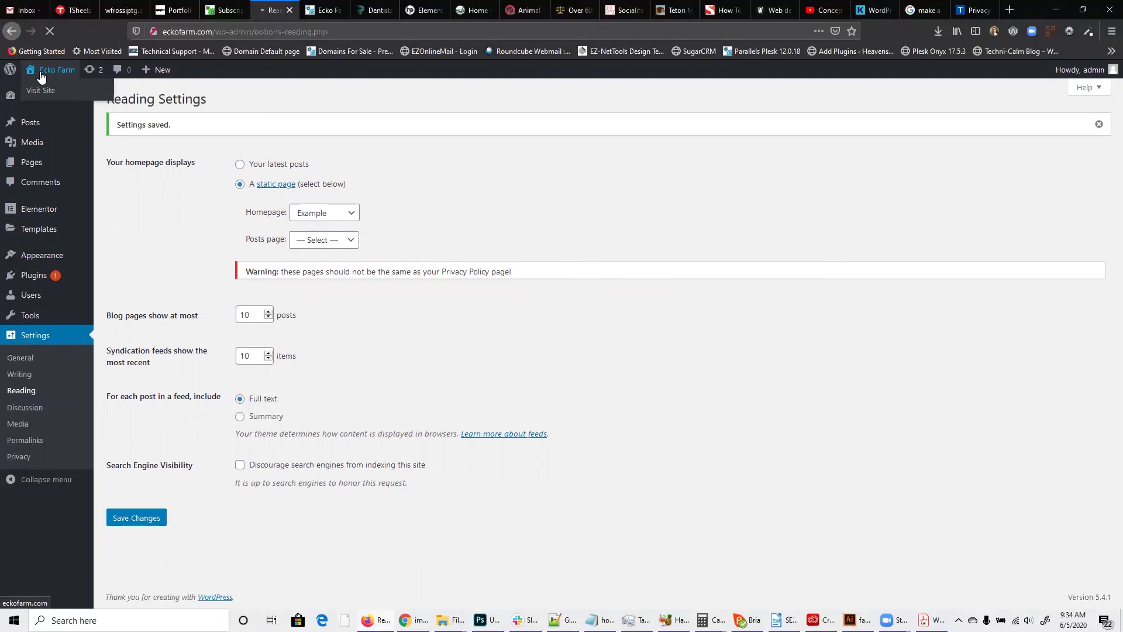
scroll(456, 221, down, 4)
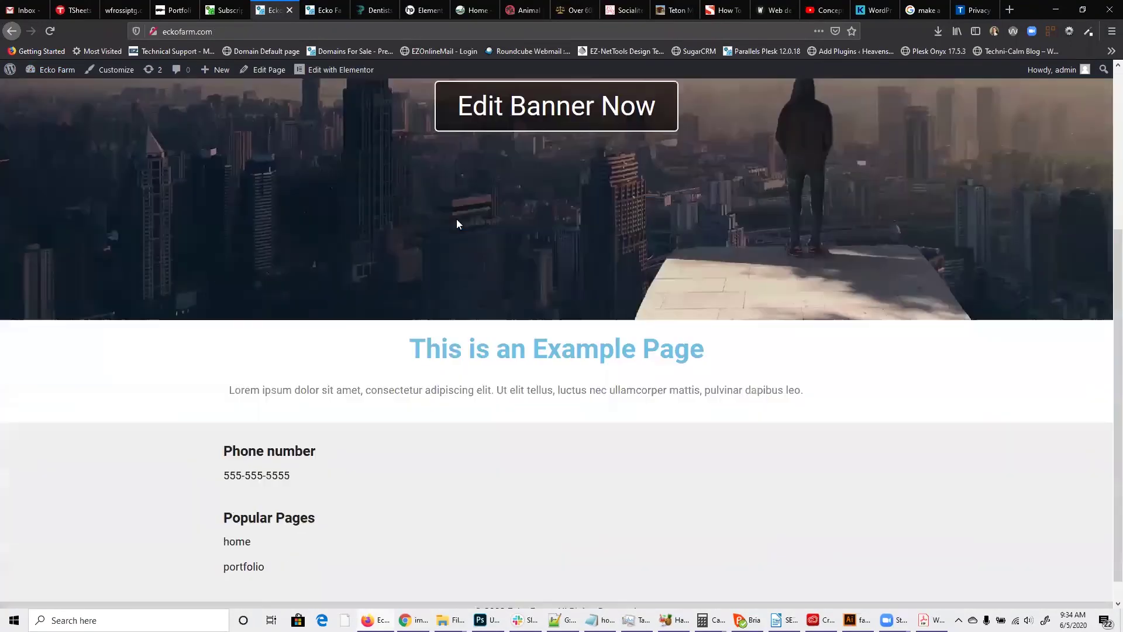
scroll(549, 223, up, 4)
scroll(628, 295, down, 4)
scroll(626, 295, down, 1)
drag(408, 326, 815, 366)
click(683, 365)
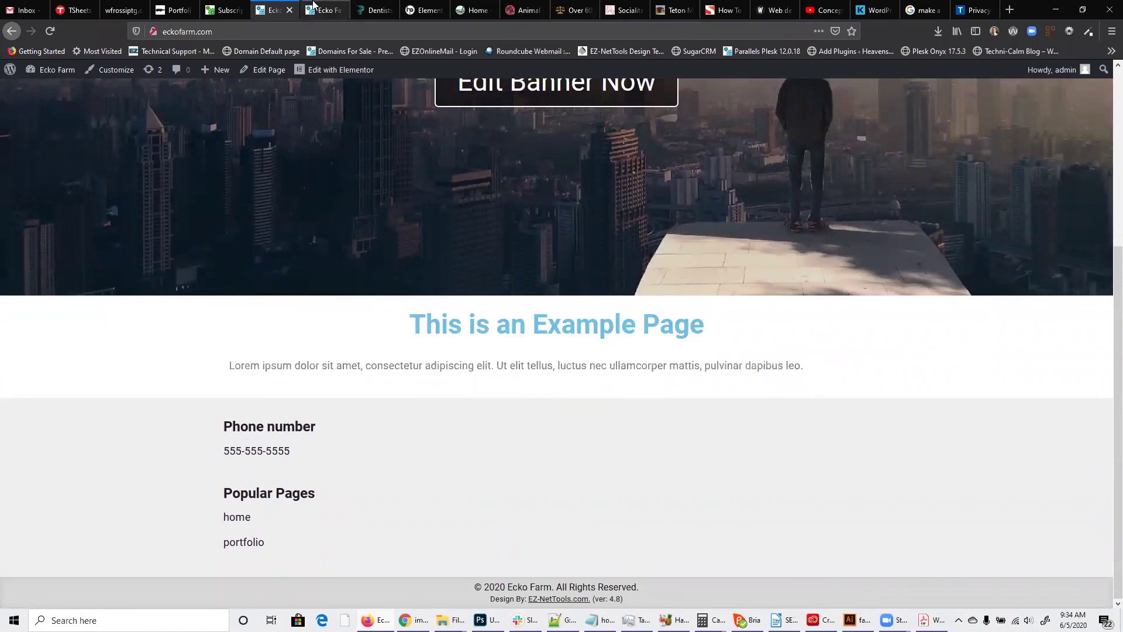
scroll(579, 437, up, 4)
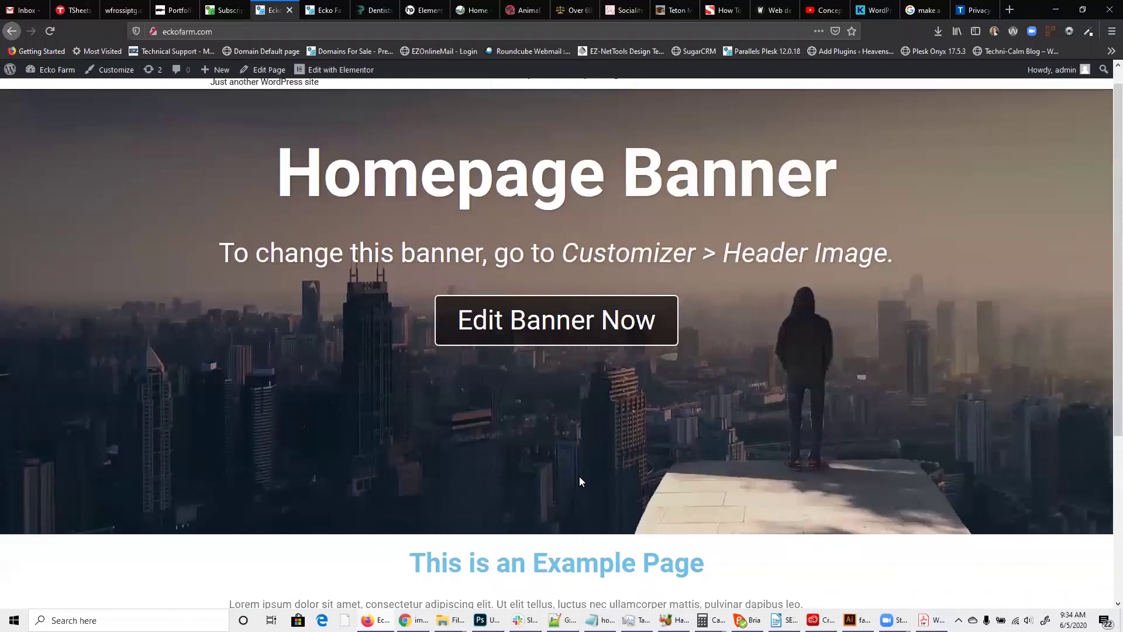
scroll(540, 476, down, 4)
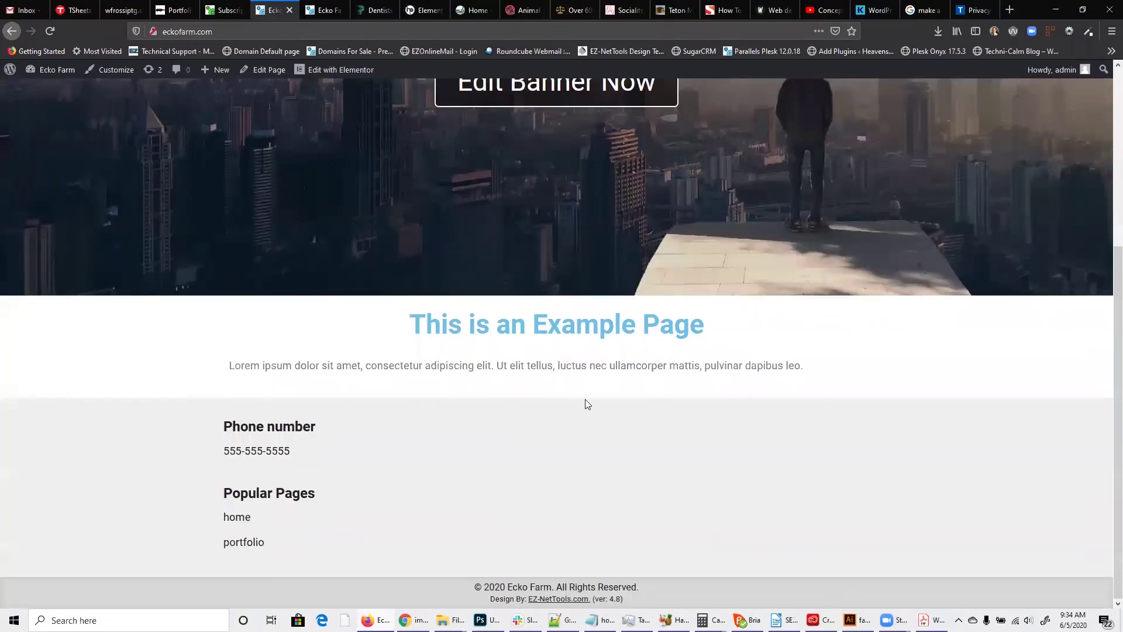
- Create a new page titled Home, publish it and dismiss the publishing confirmation
click(56, 88)
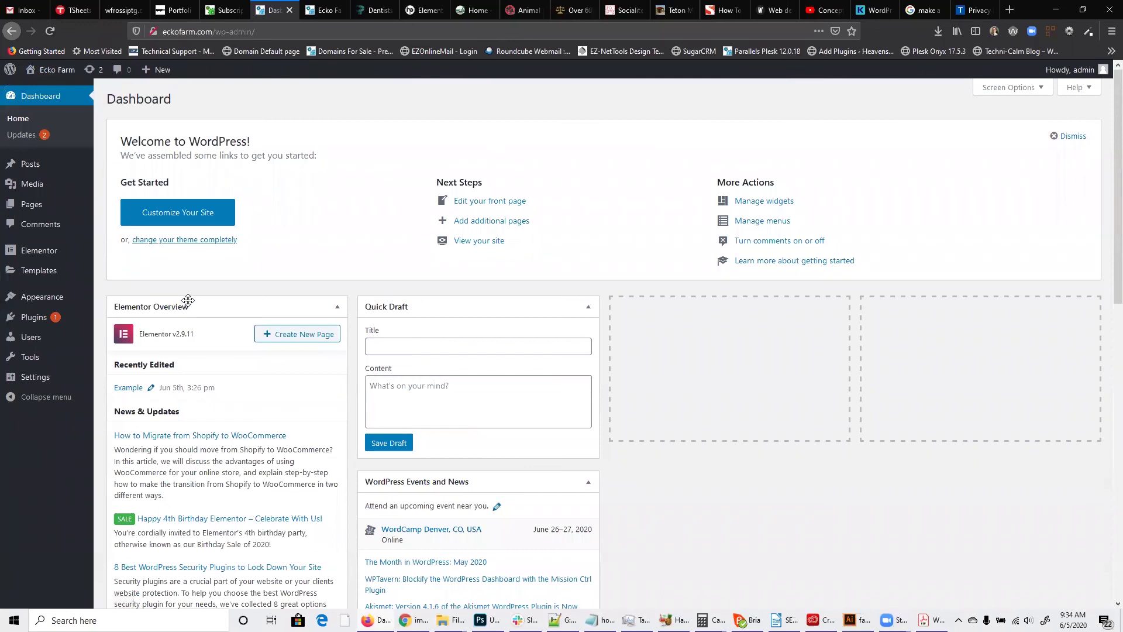
mouse_move(73, 216)
click(118, 225)
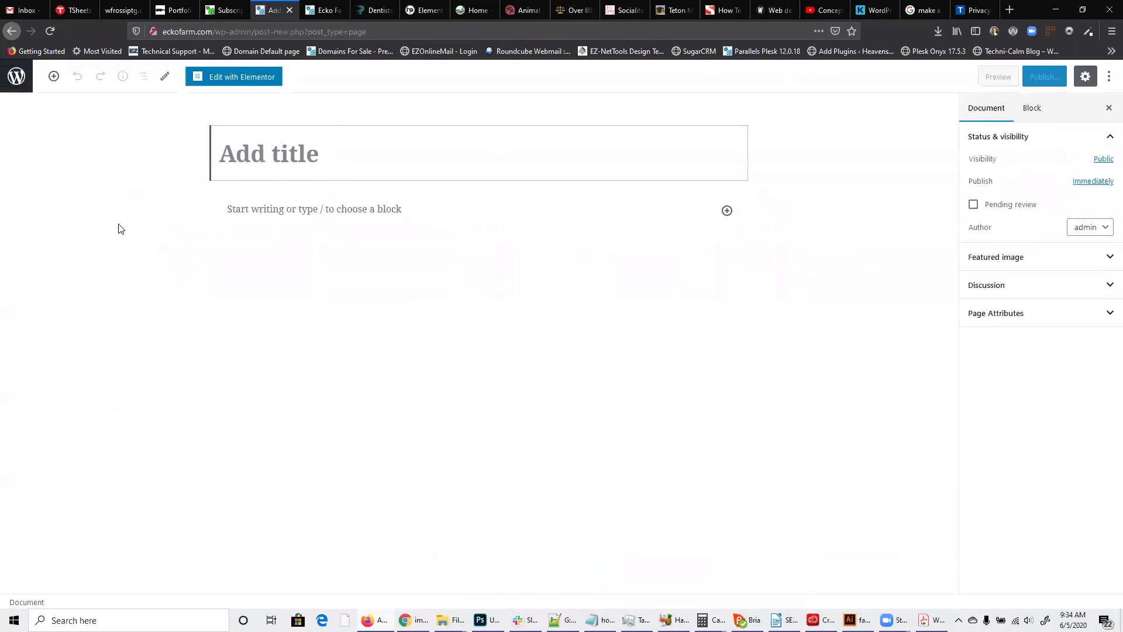
text(Home)
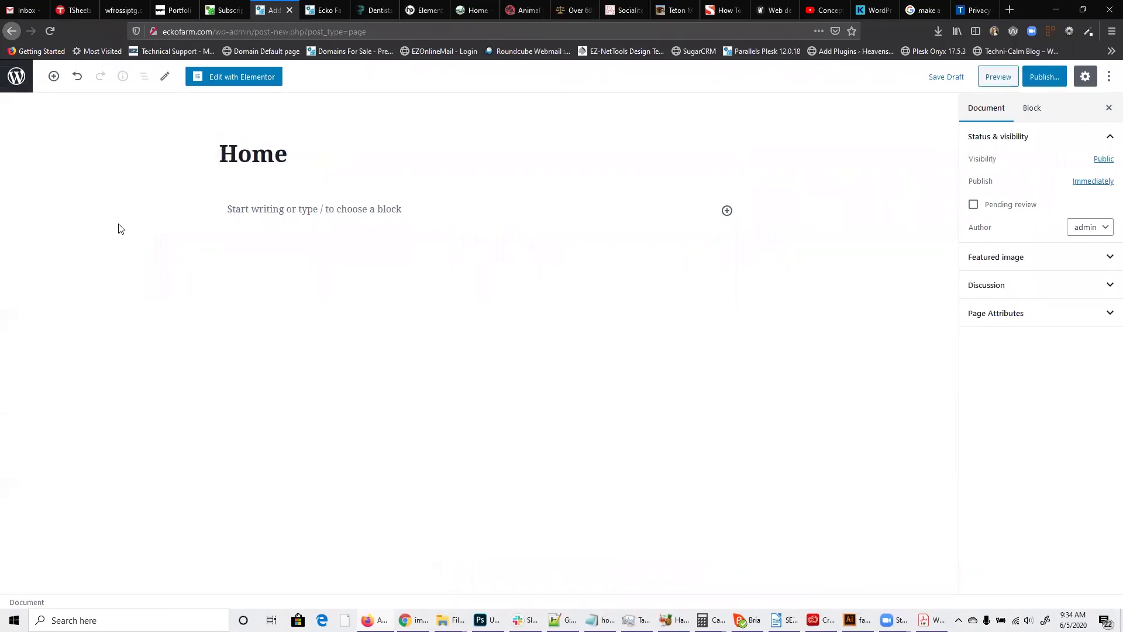
click(1051, 77)
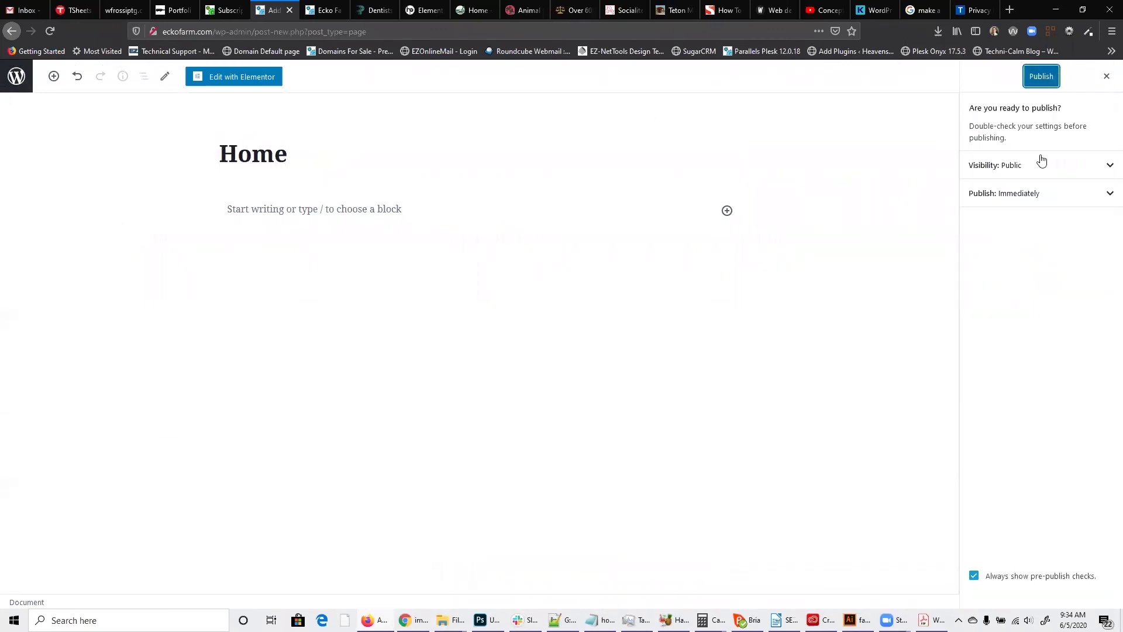
click(1044, 78)
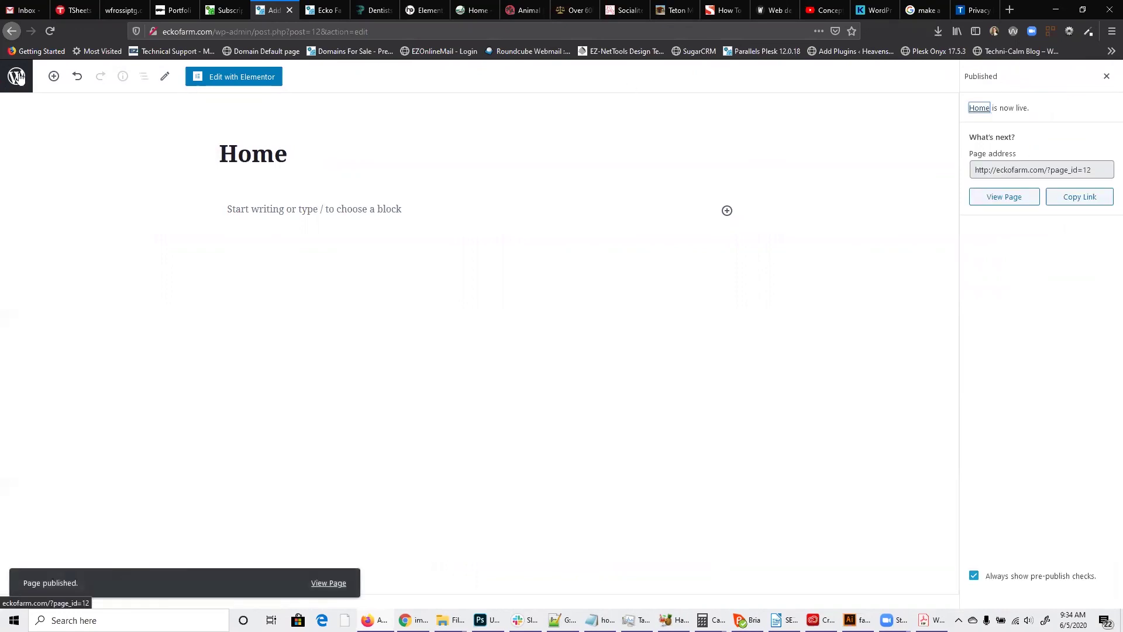
click(1107, 76)
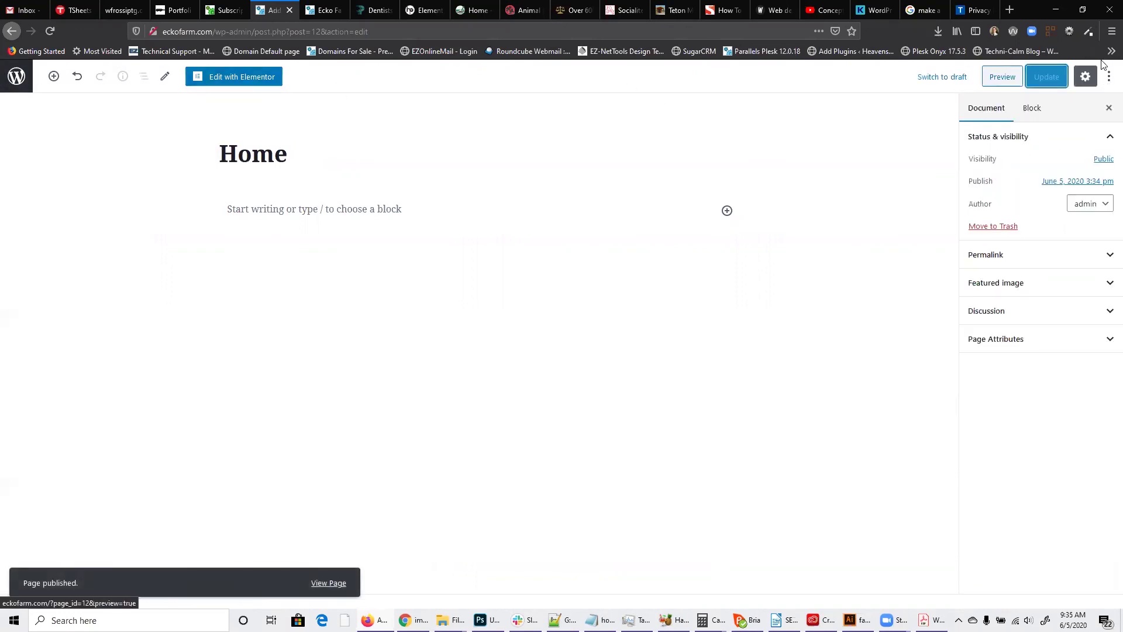
- Turn off Fullscreen mode in the page editor
click(1108, 77)
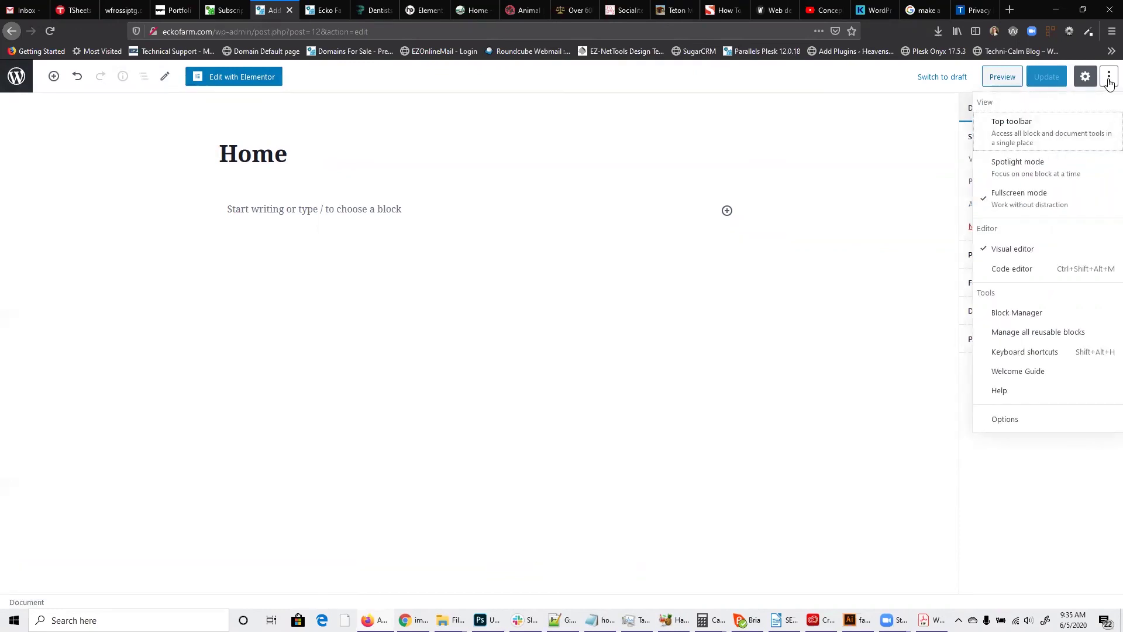
click(1045, 201)
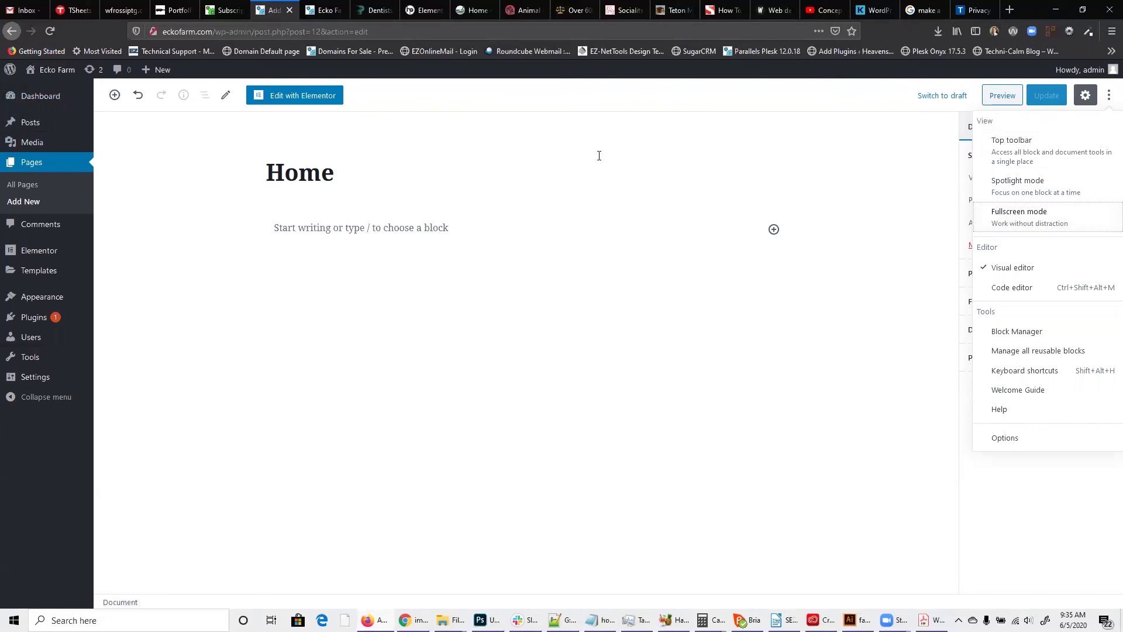
click(1016, 509)
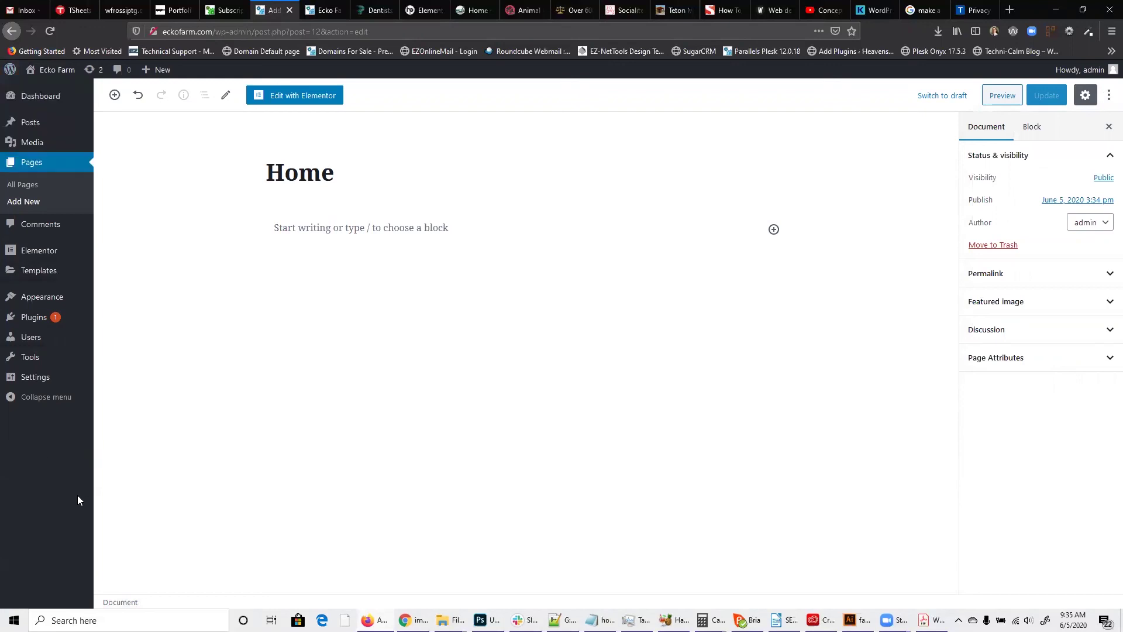
- Look at the Classic Editor plugin among the featured plugins available to add, then return to the live site
mouse_move(73, 344)
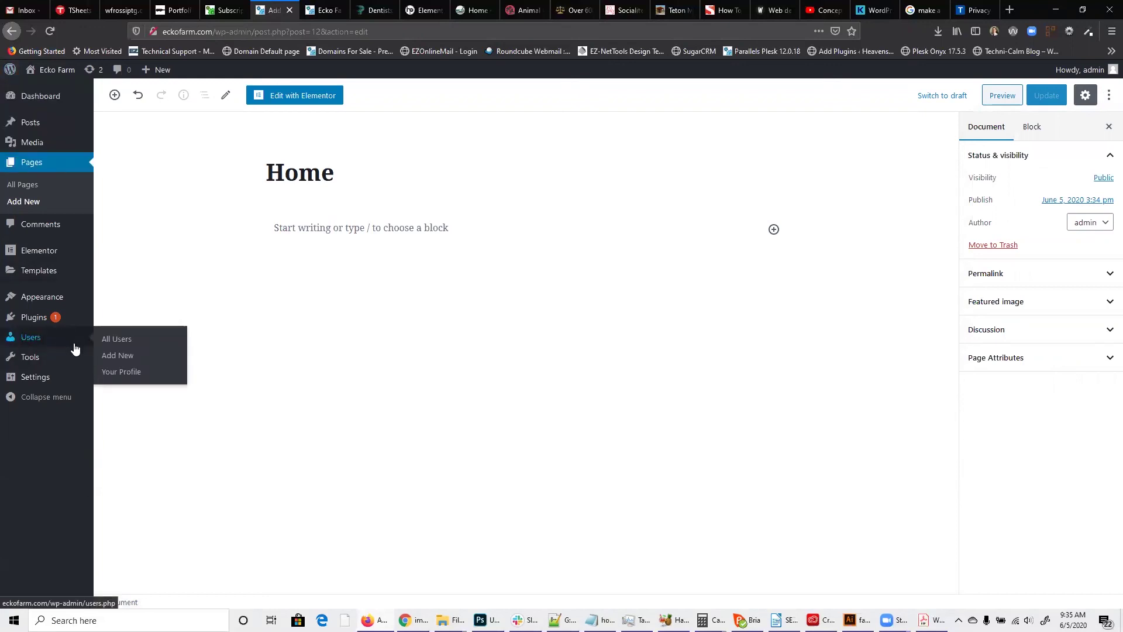
mouse_move(44, 319)
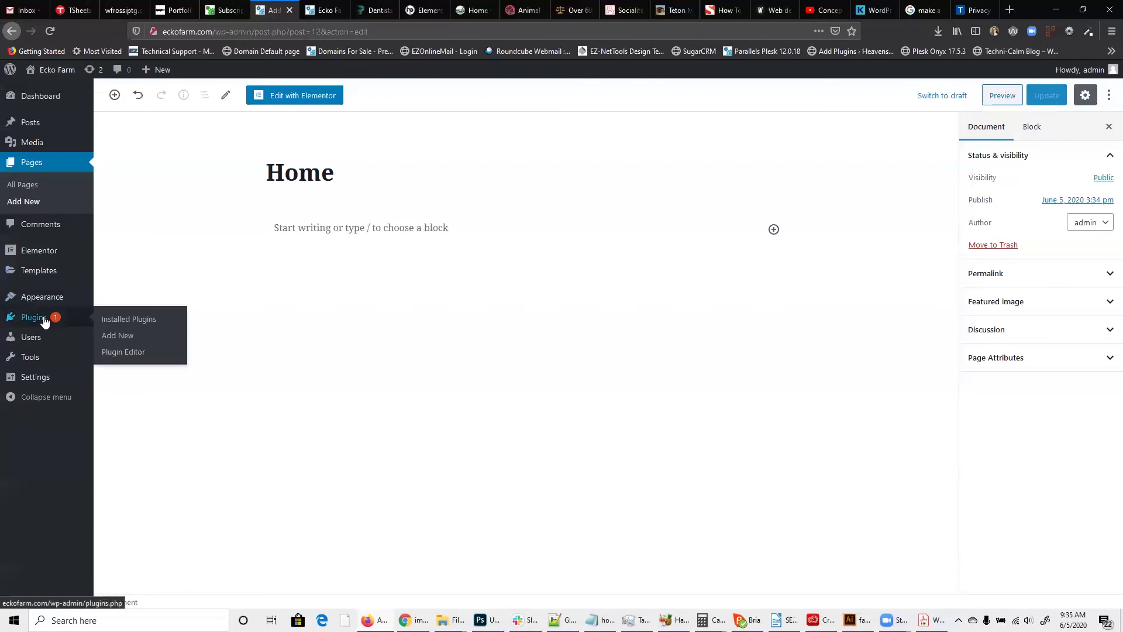
click(121, 338)
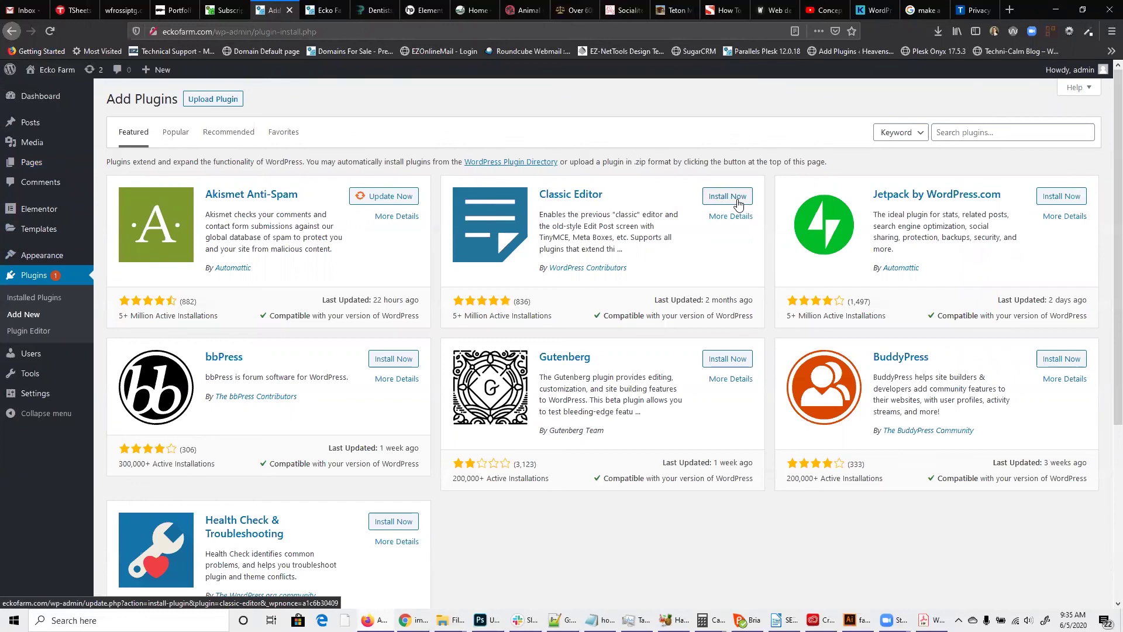
click(52, 73)
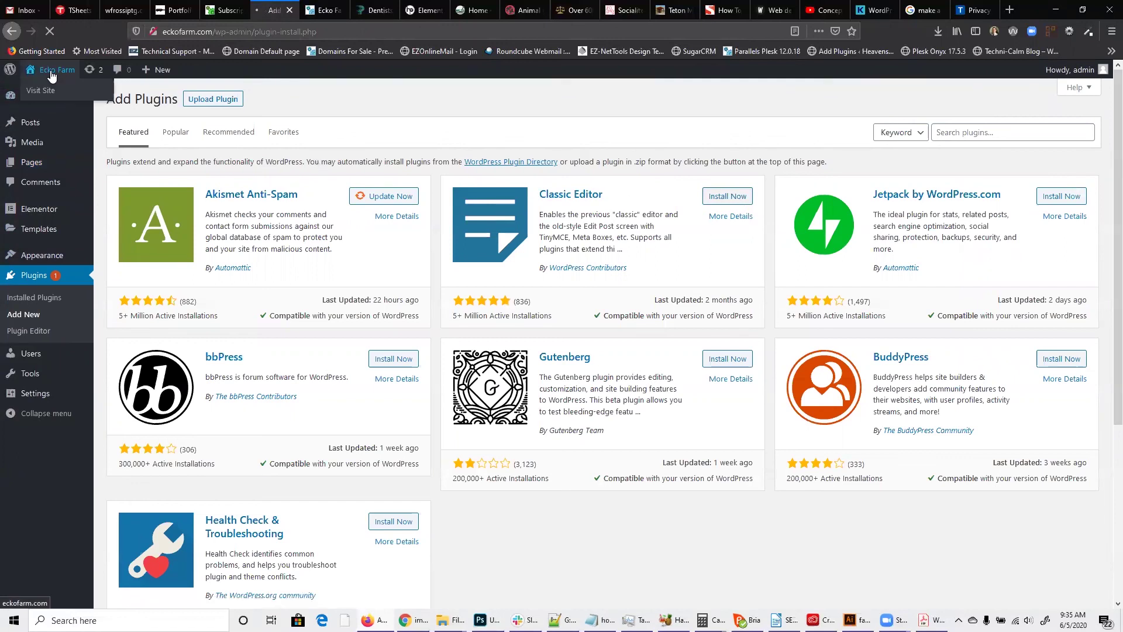